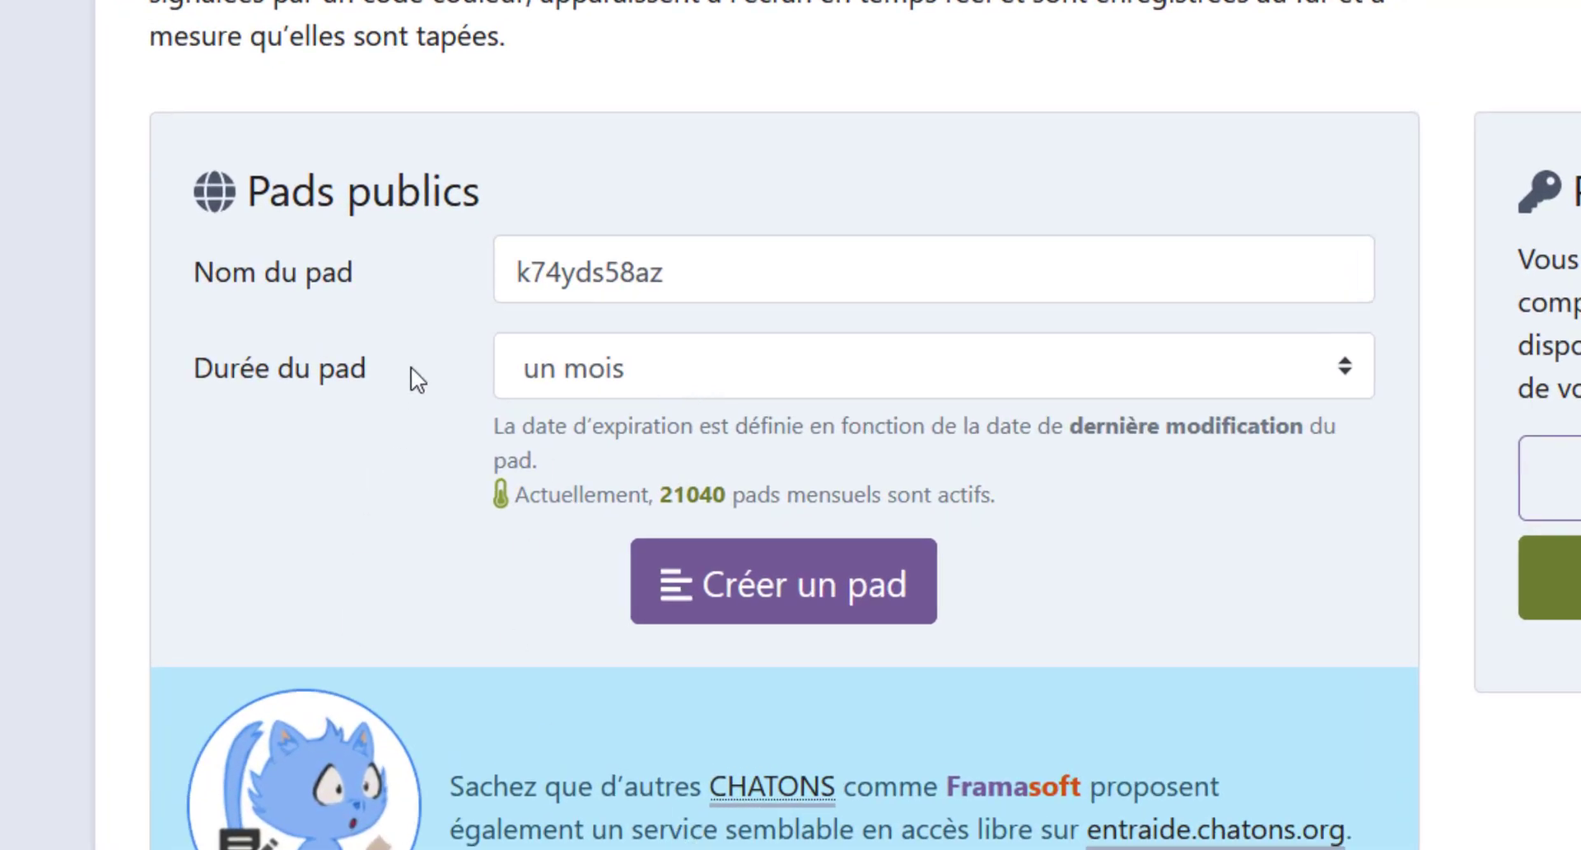
- Create a public pad named "Conte de fée" with a duration of "une semaine"
{"action": "double_click", "coordinate": [691, 279]}
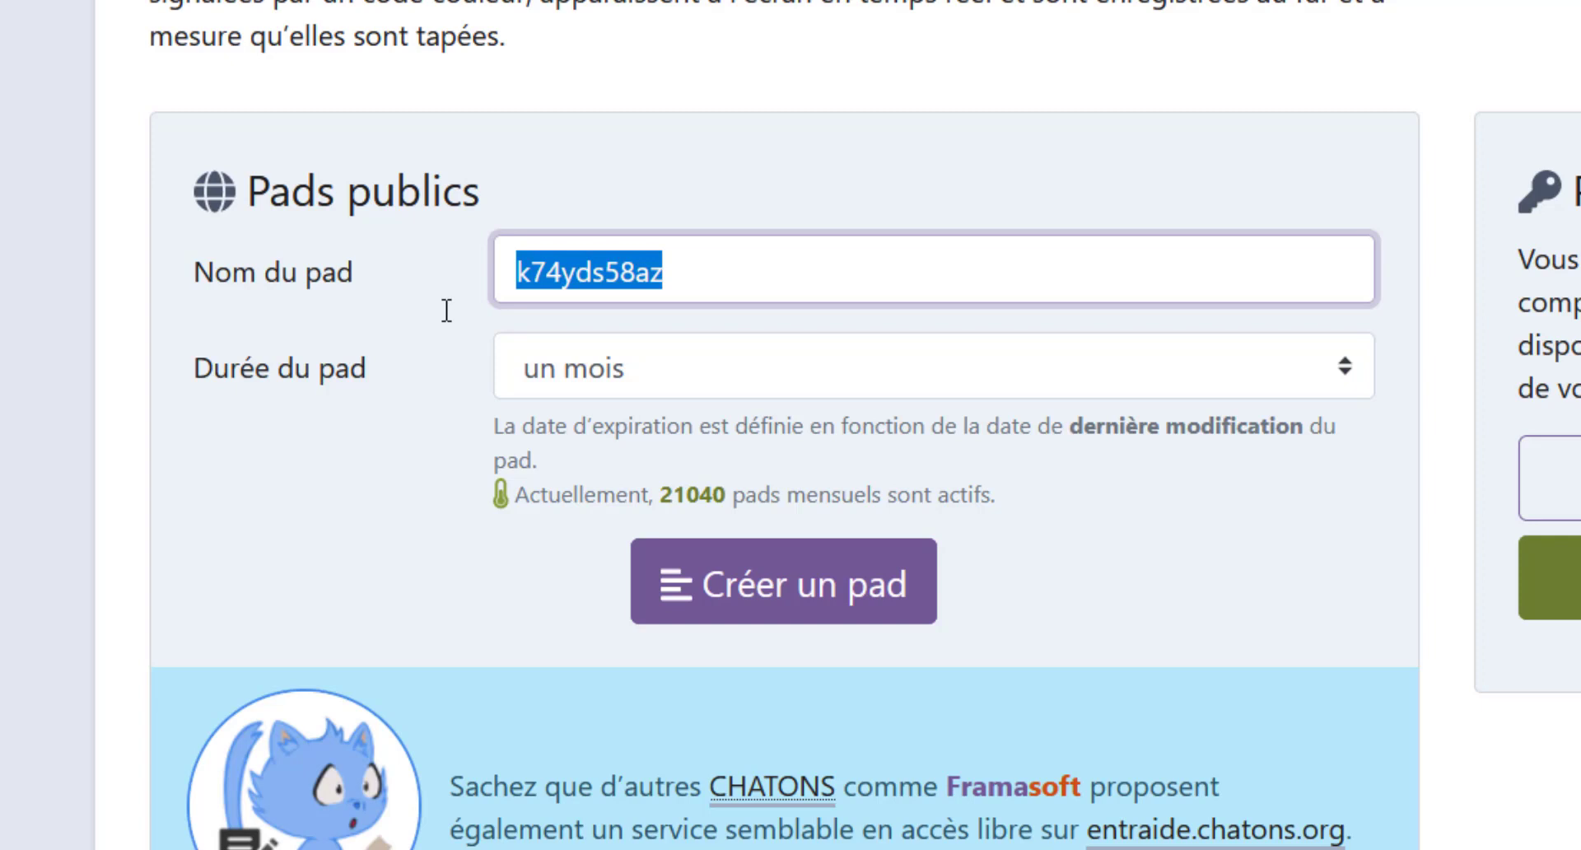
{"action": "type", "text": "Conte de fée"}
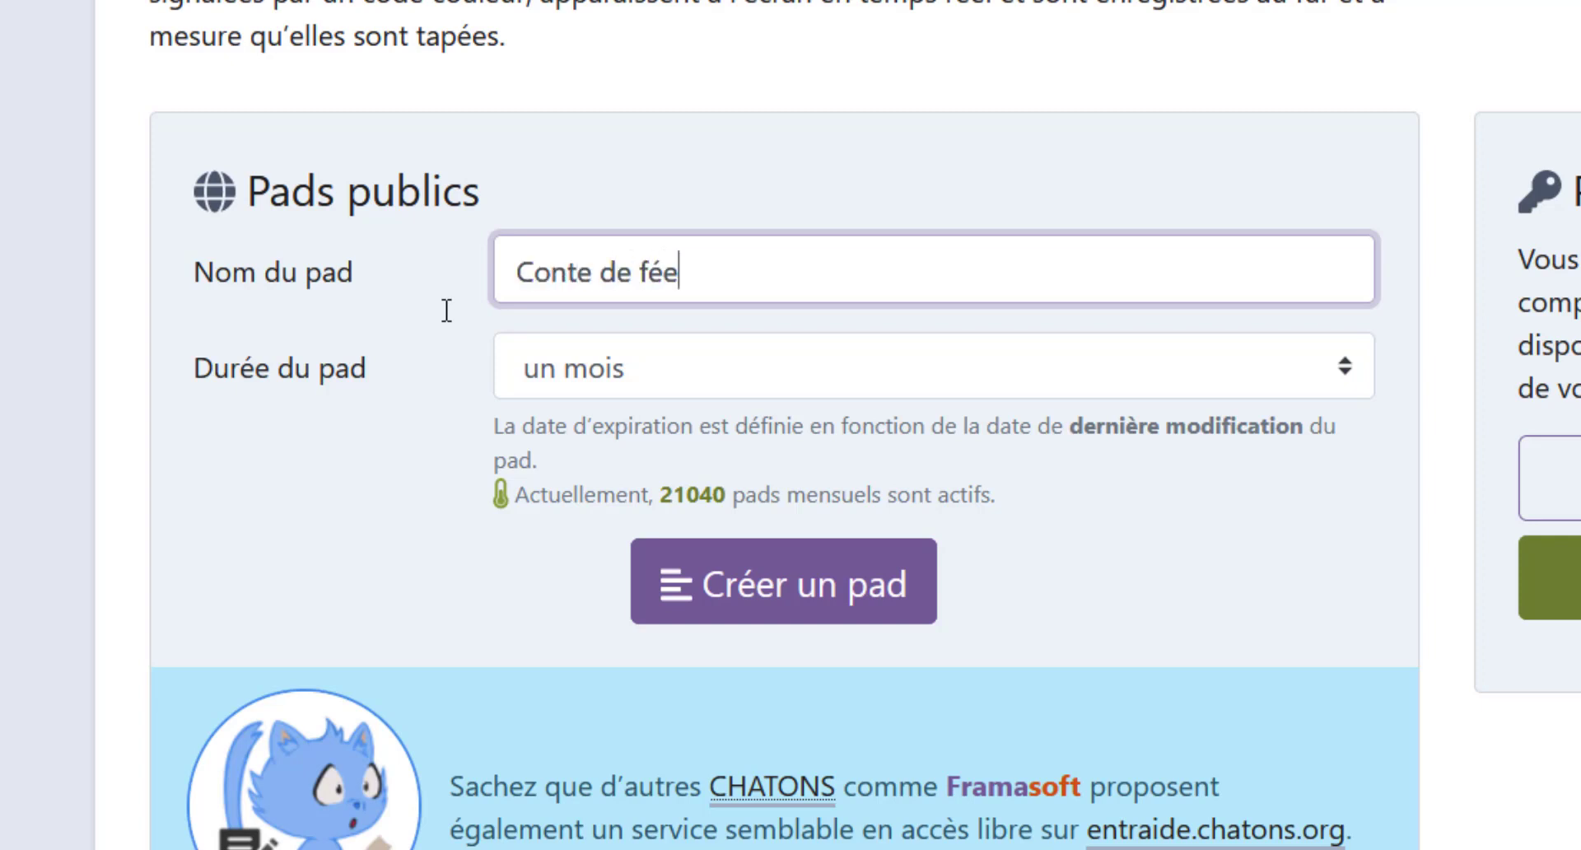
{"action": "left_click", "coordinate": [644, 377]}
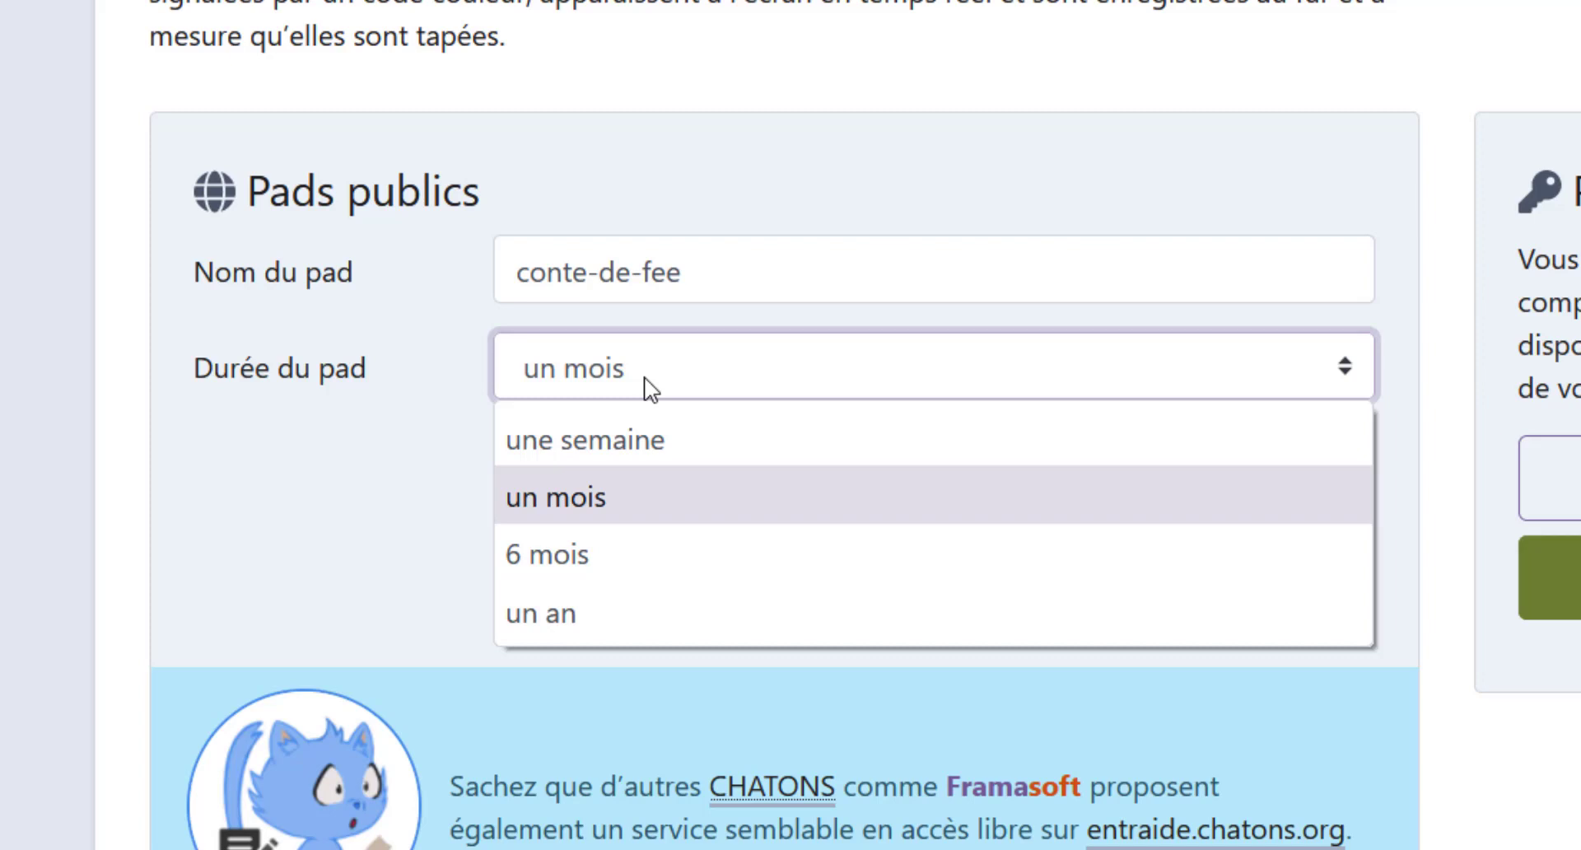
{"action": "left_click", "coordinate": [623, 451]}
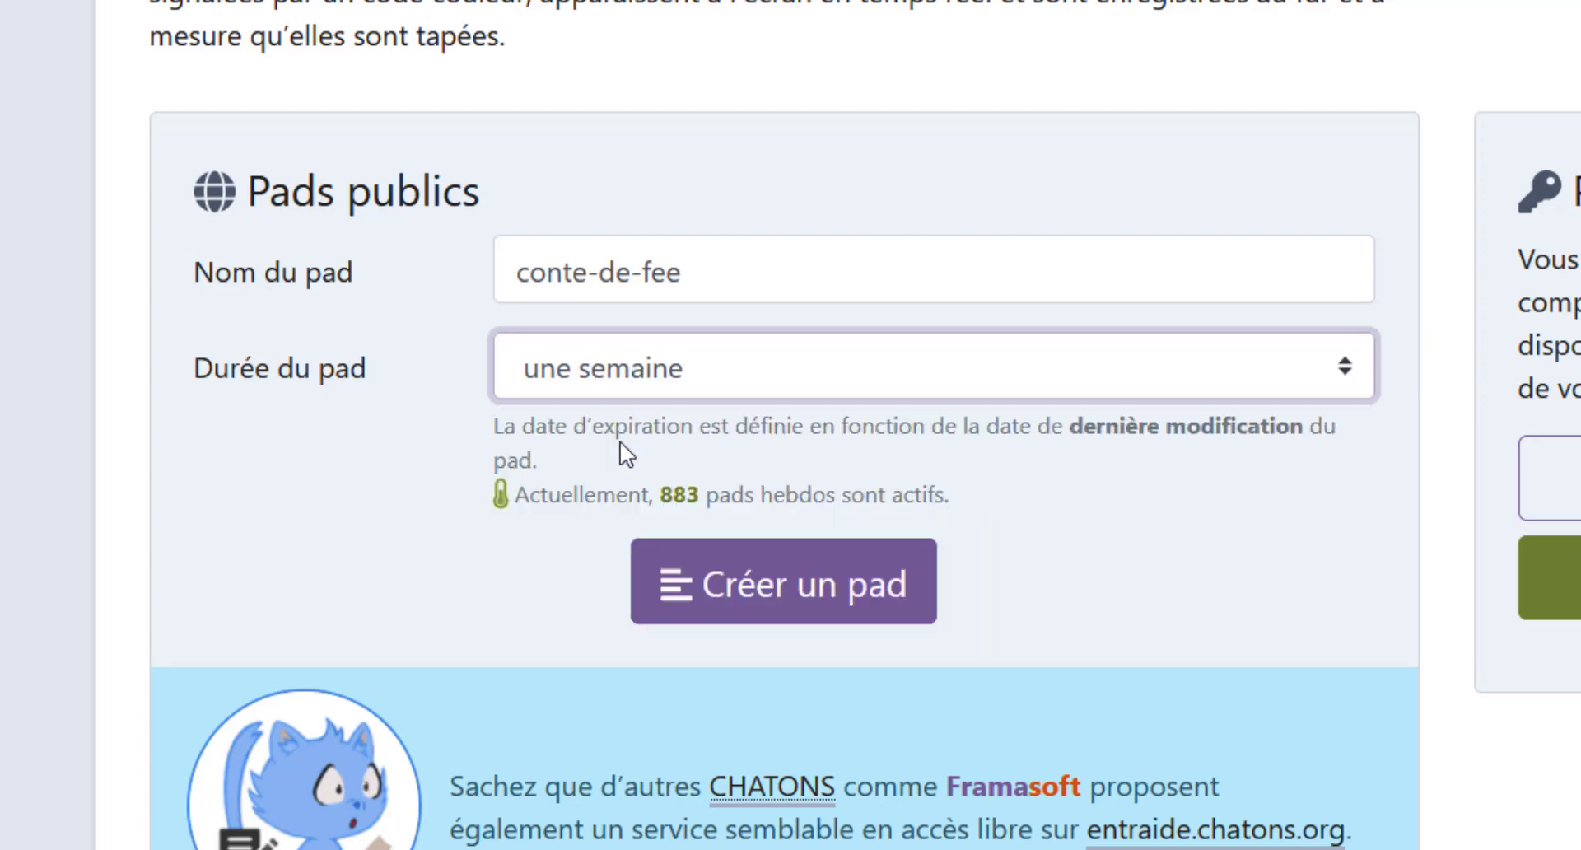
{"action": "left_click", "coordinate": [794, 591]}
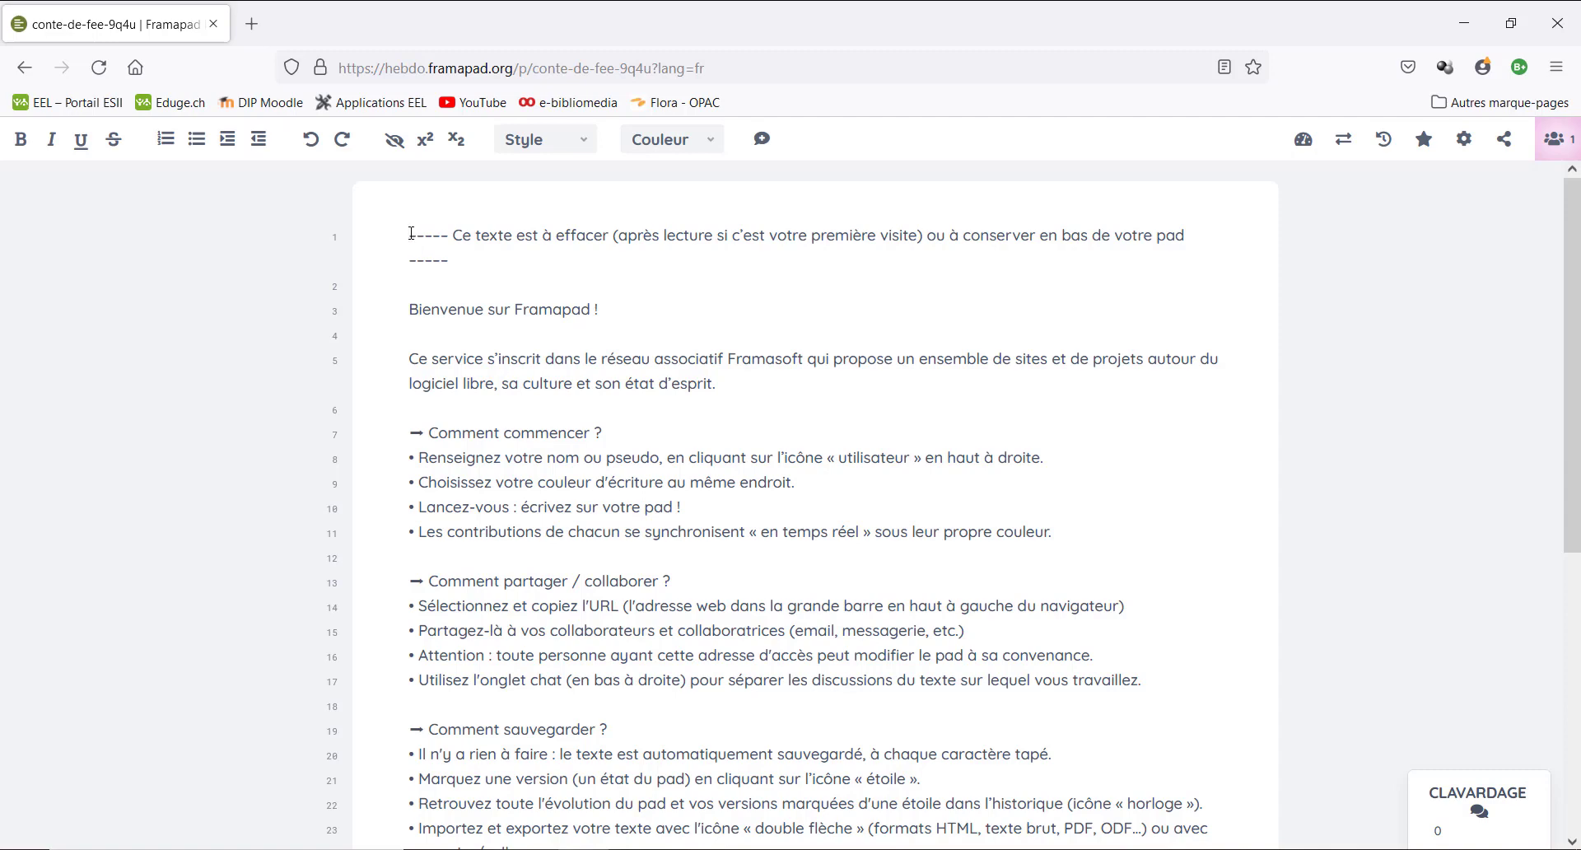
- Delete all of the default welcome and warning text from the new pad
{"action": "left_click_drag", "start_coordinate": [411, 235], "coordinate": [623, 778]}
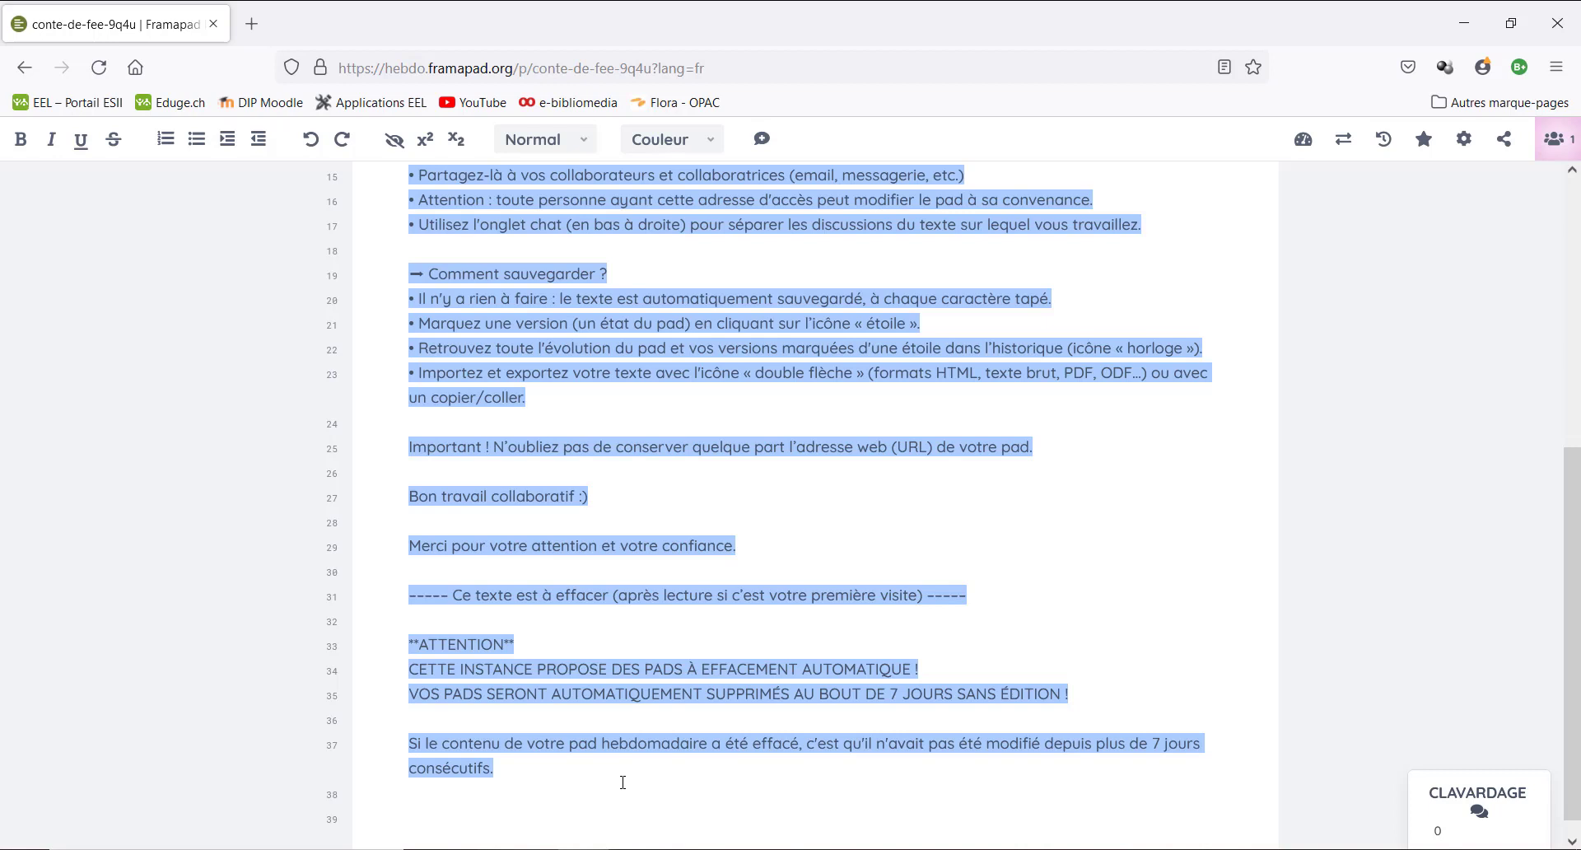
{"action": "key", "text": "Delete"}
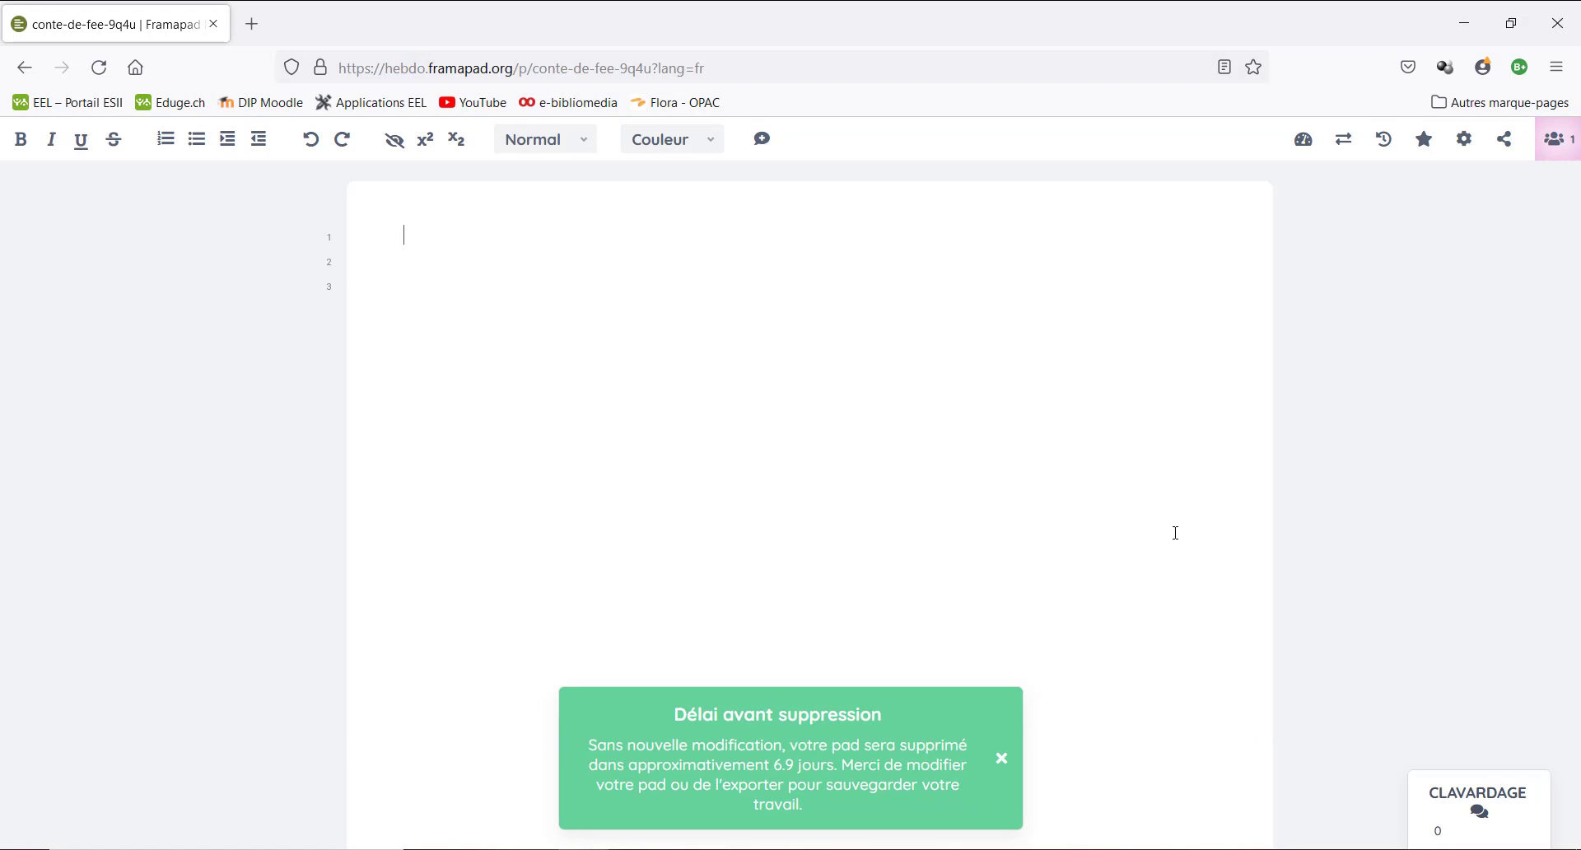
- Enter the author's name in the user settings and save a vivid magenta as the writing colour
{"action": "left_click", "coordinate": [1556, 139]}
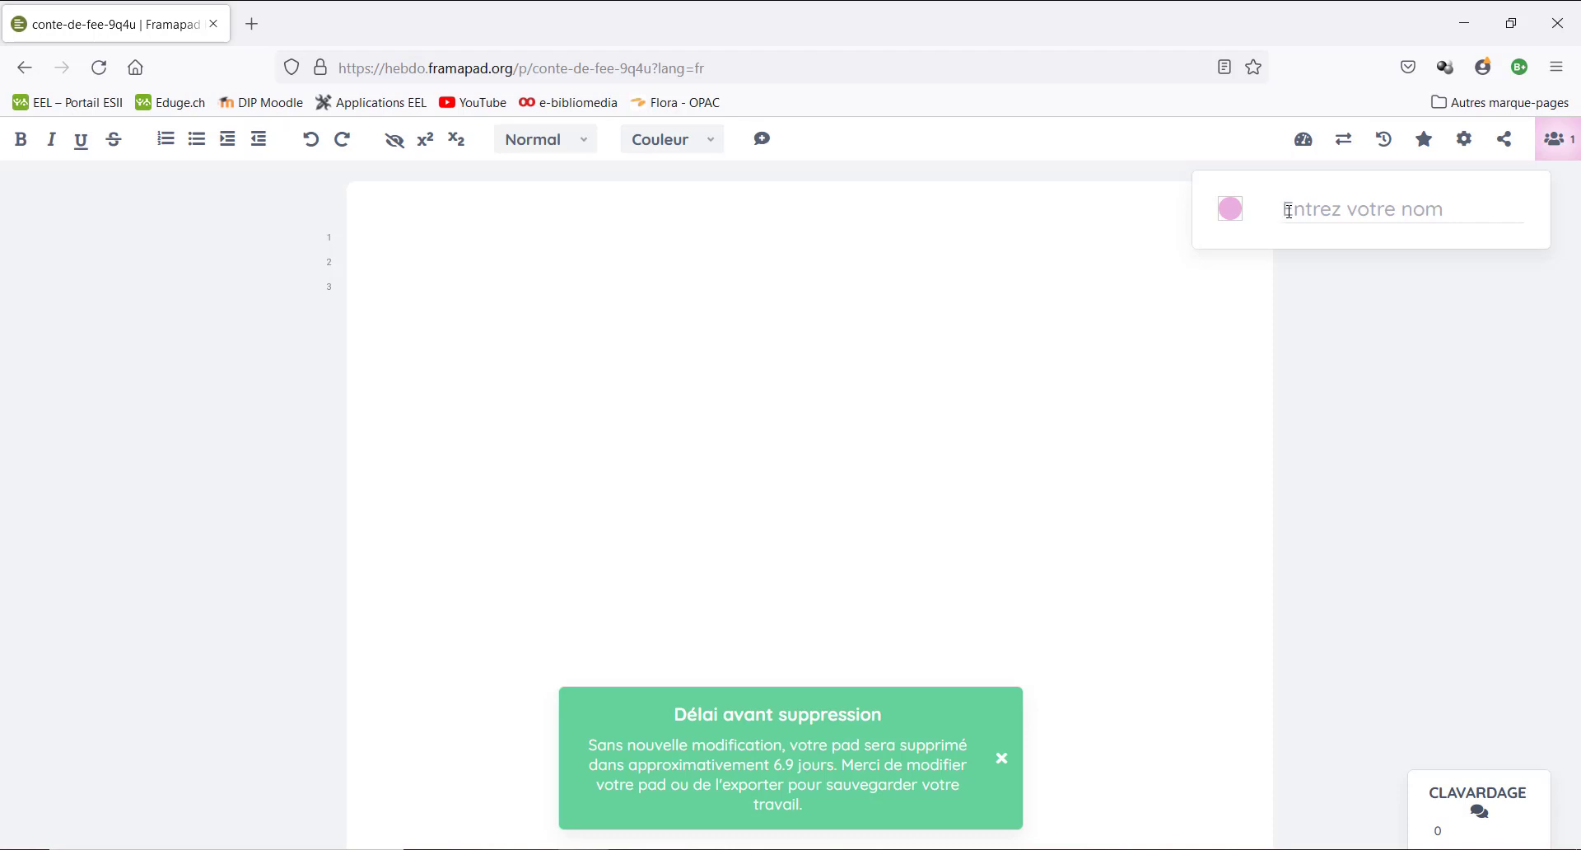
{"action": "type", "text": "Alba"}
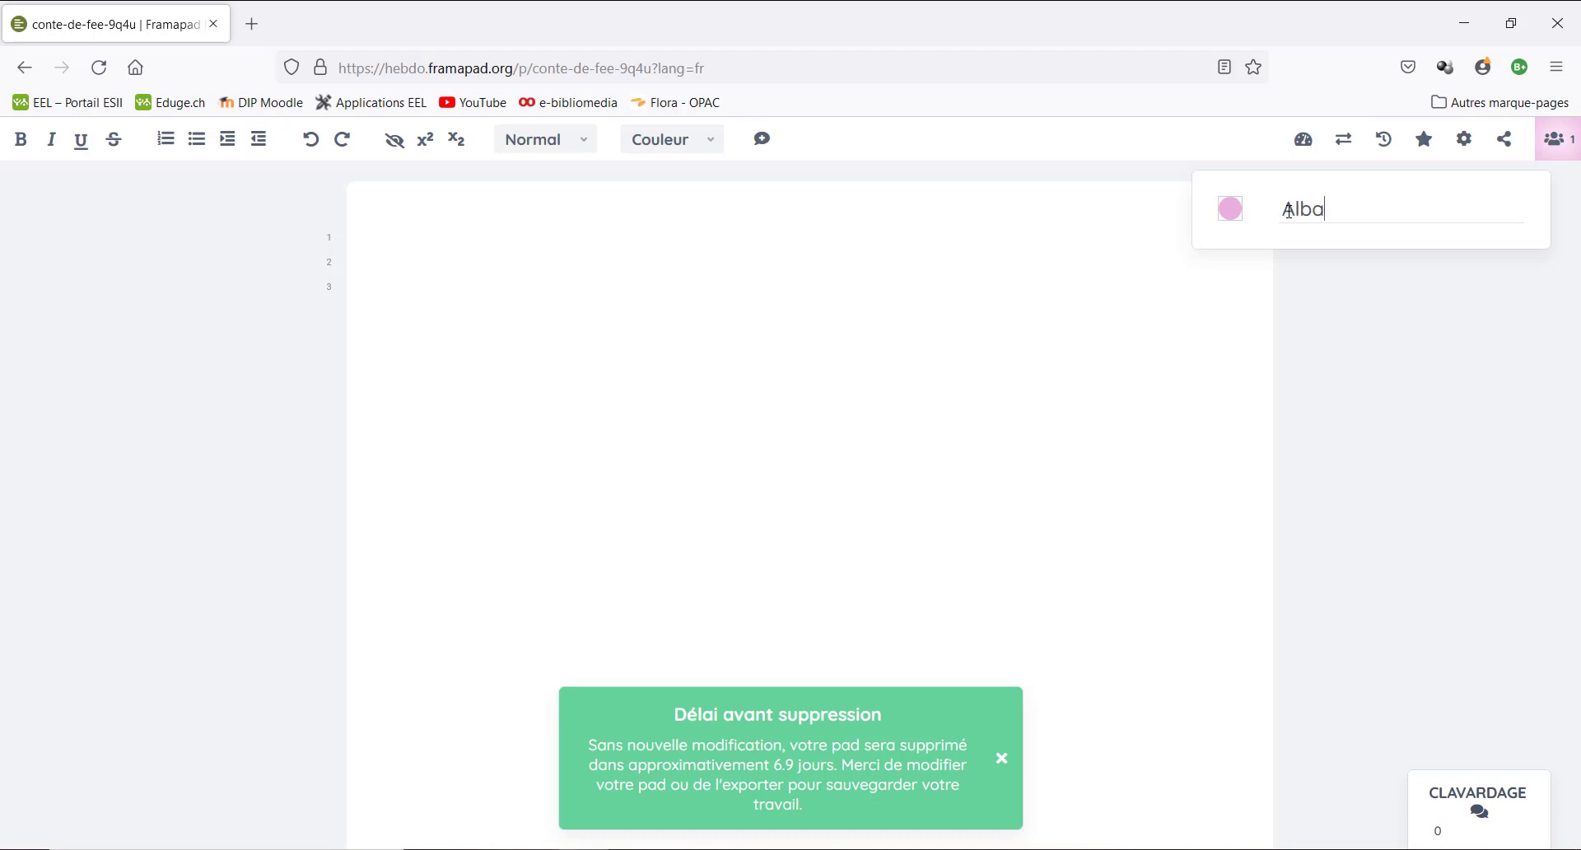
{"action": "left_click", "coordinate": [1239, 221]}
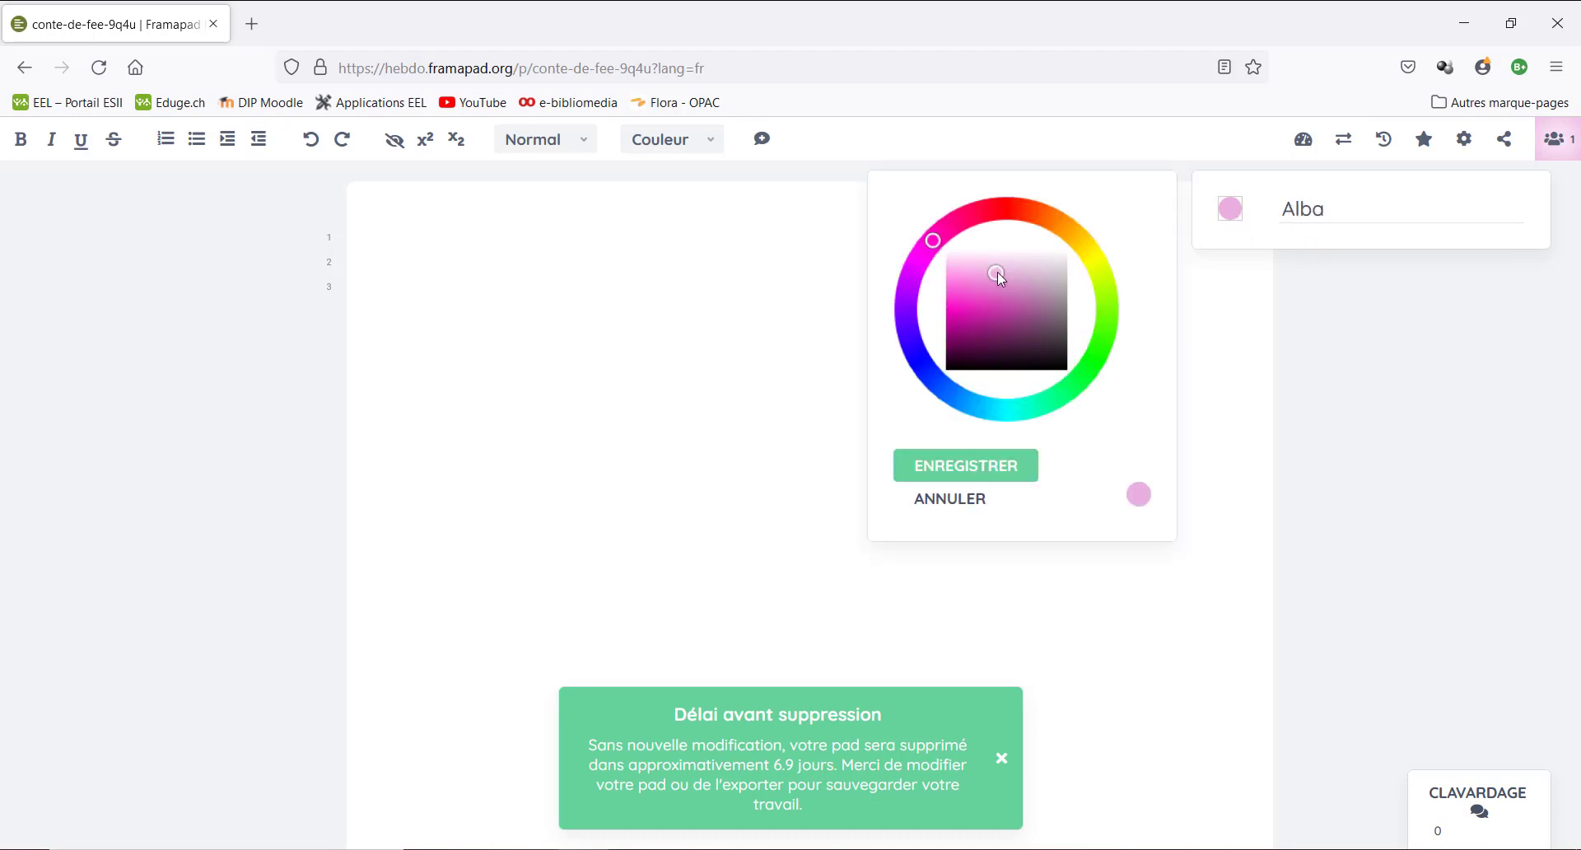
{"action": "left_click_drag", "start_coordinate": [996, 272], "coordinate": [975, 307]}
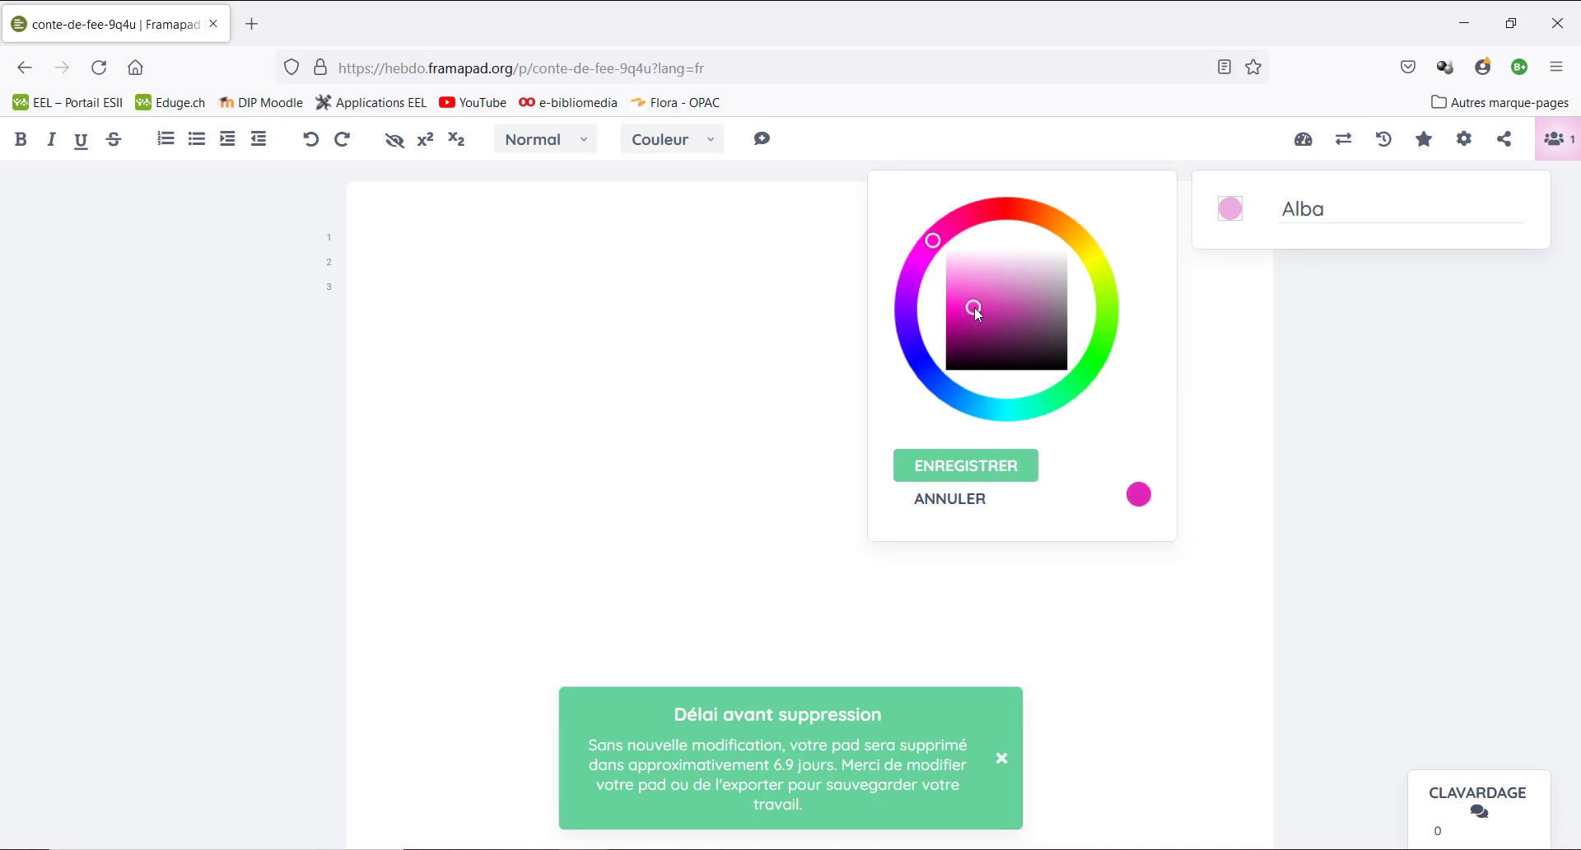
{"action": "left_click", "coordinate": [980, 470]}
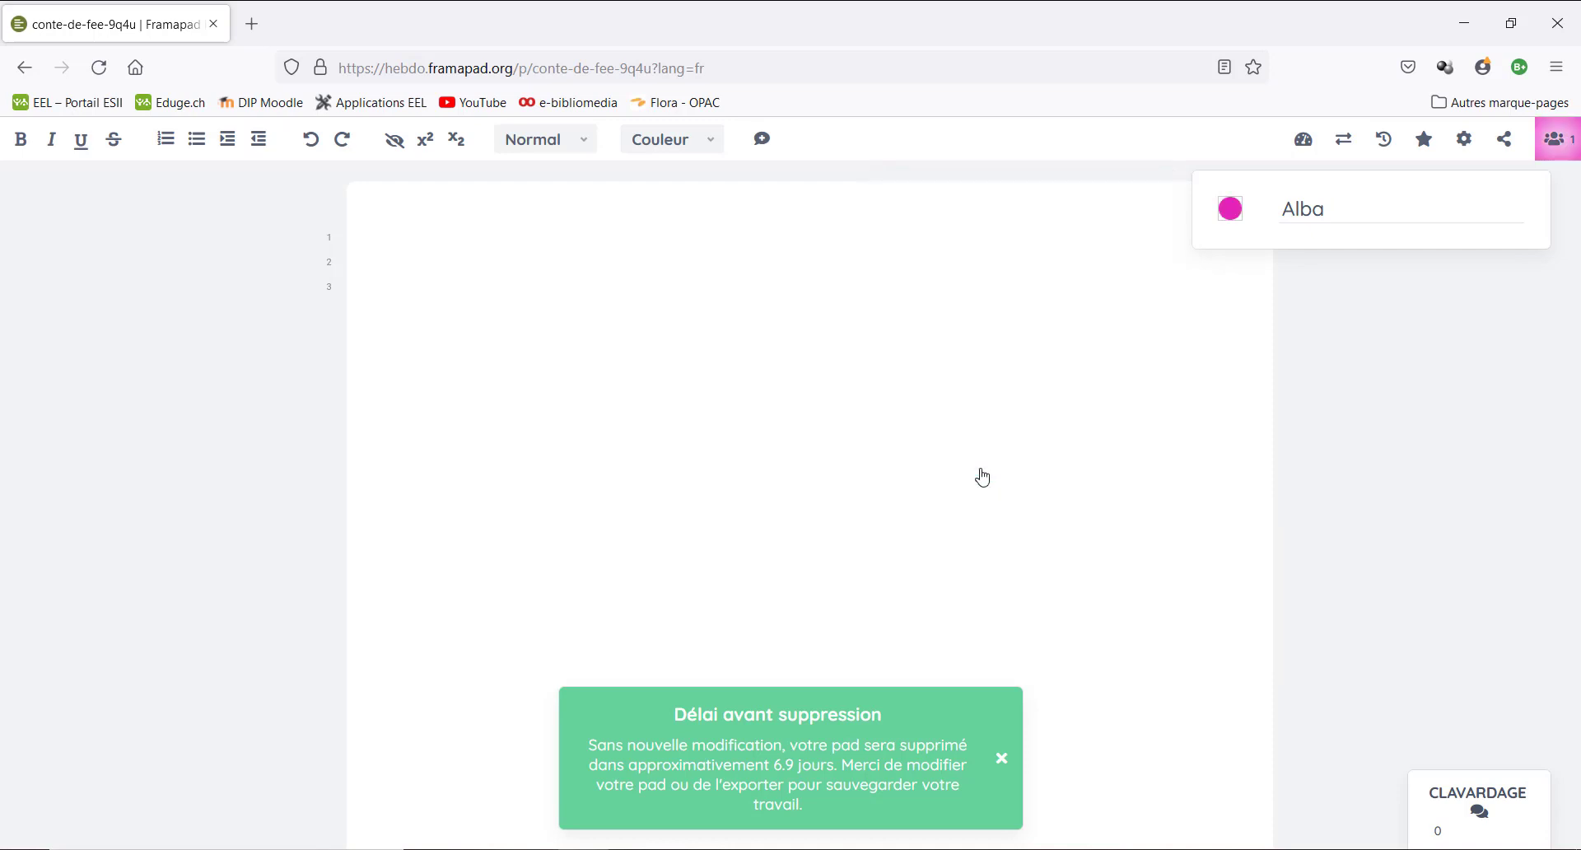
{"action": "left_click", "coordinate": [1560, 145]}
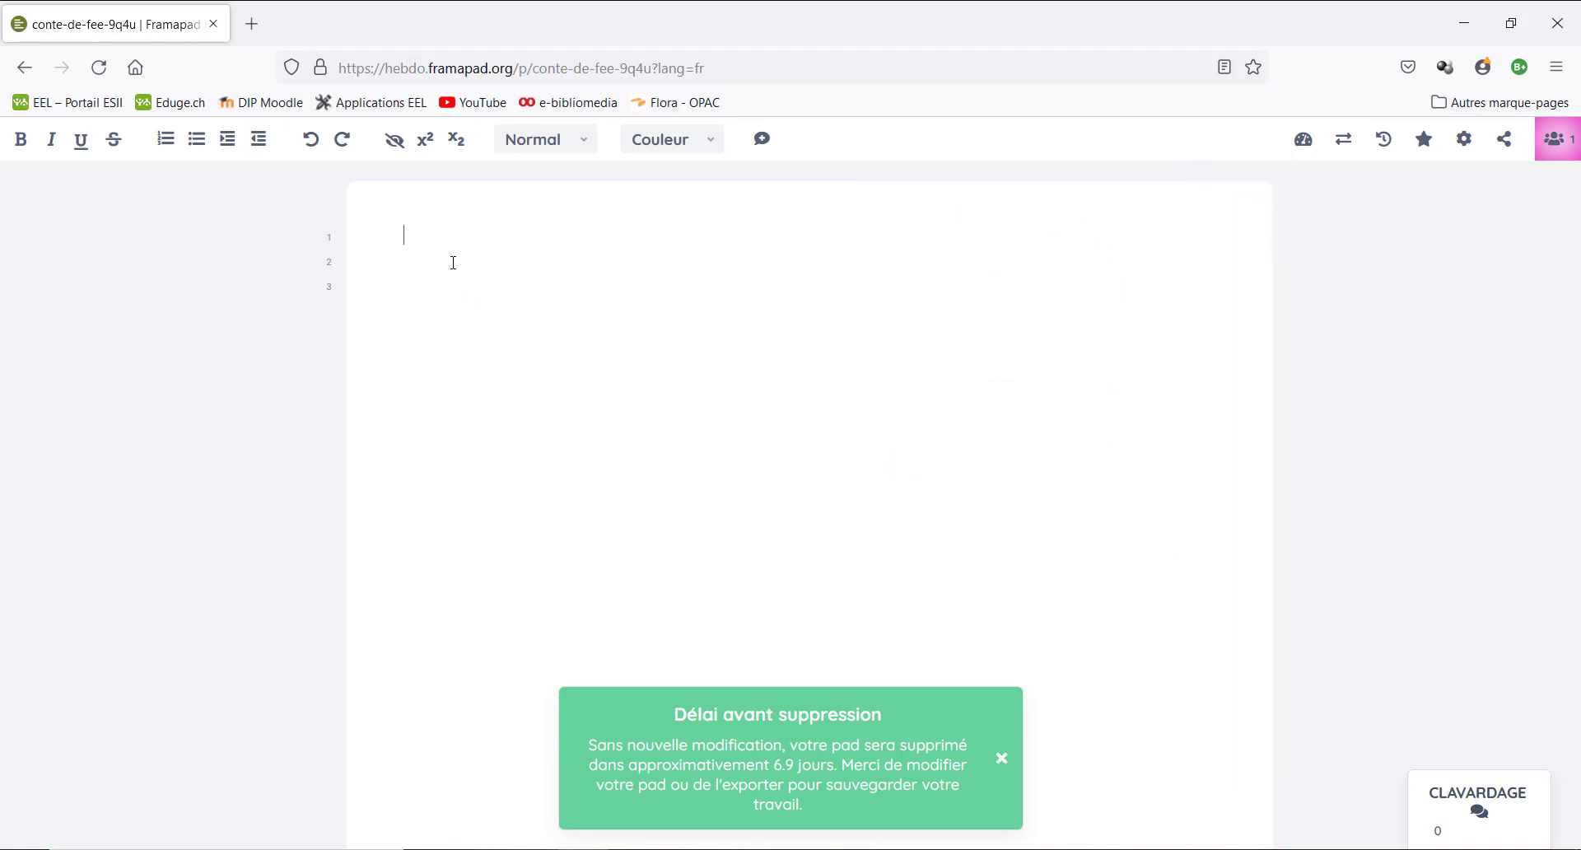
- Write the greeting "Bonjour!" on the first line of the pad and place the cursor on line 3
{"action": "type", "text": "Bonjour!"}
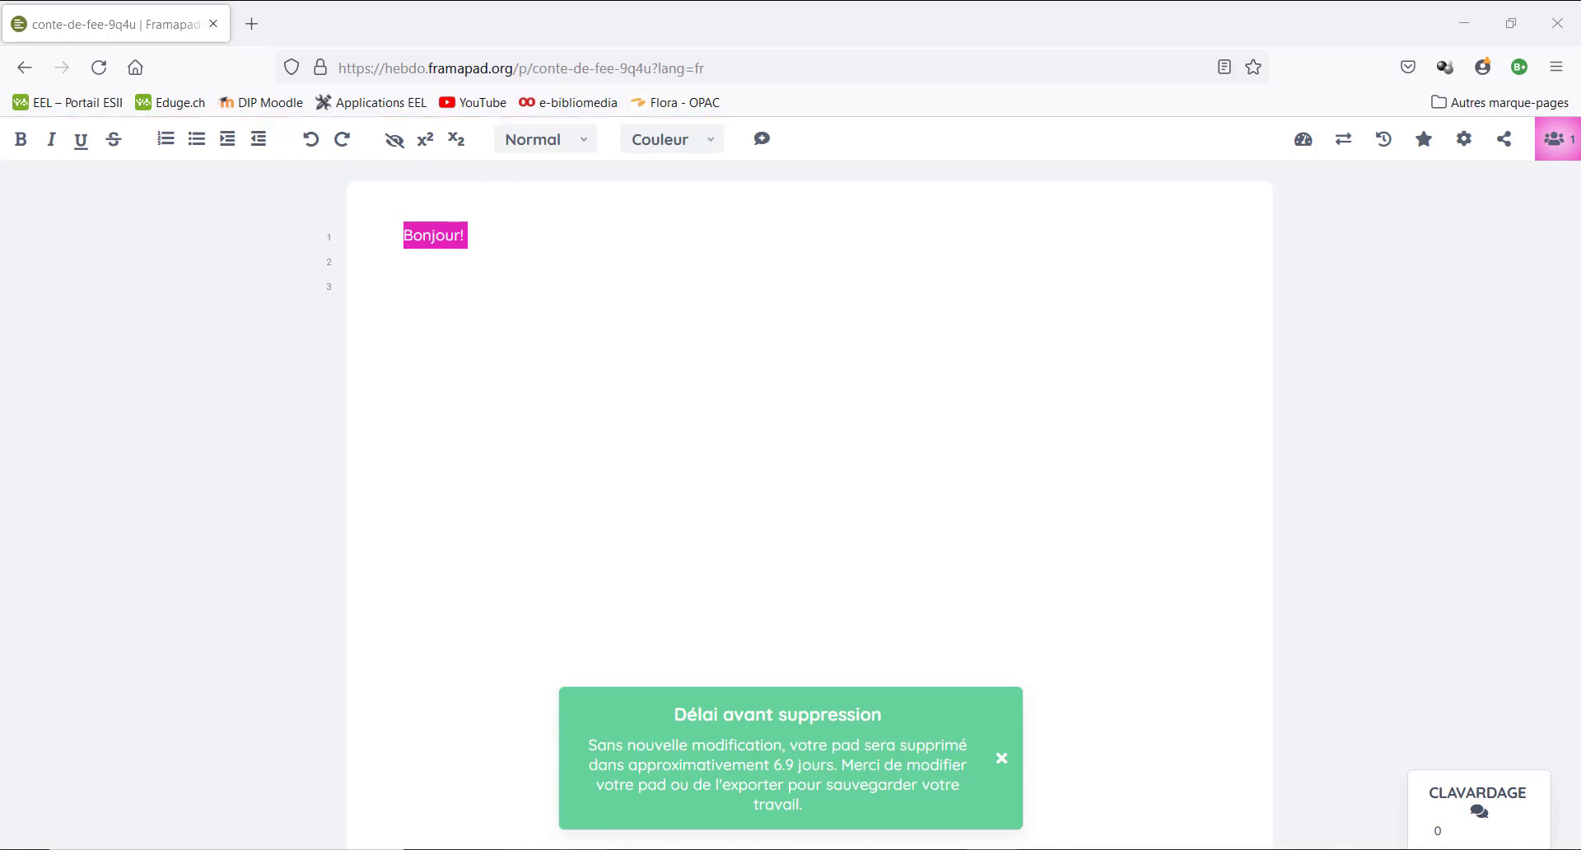
{"action": "mouse_move", "coordinate": [583, 849]}
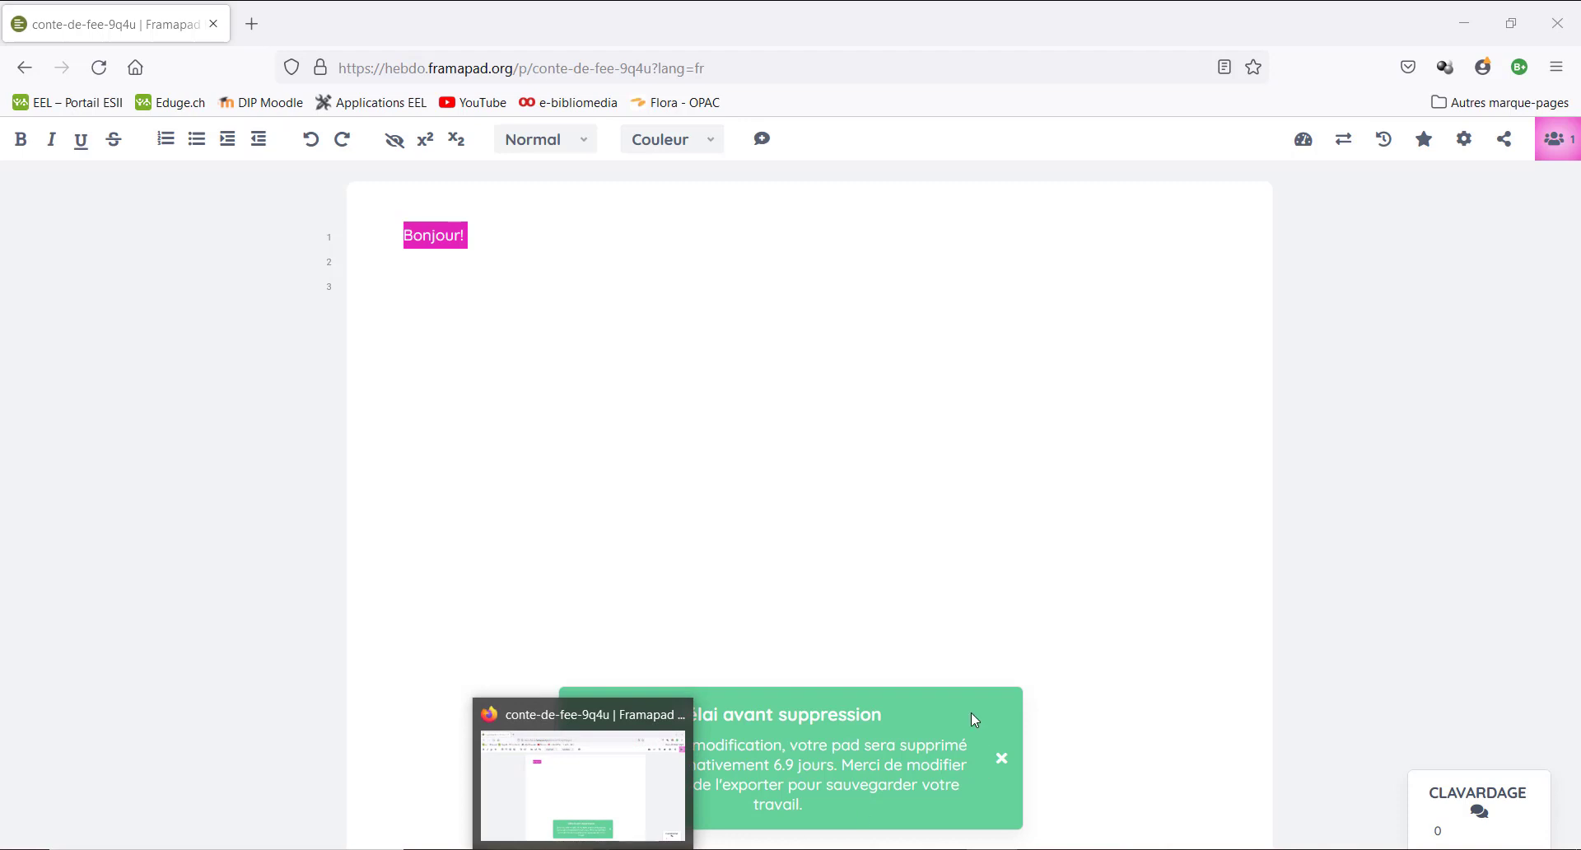
{"action": "left_click", "coordinate": [1199, 707]}
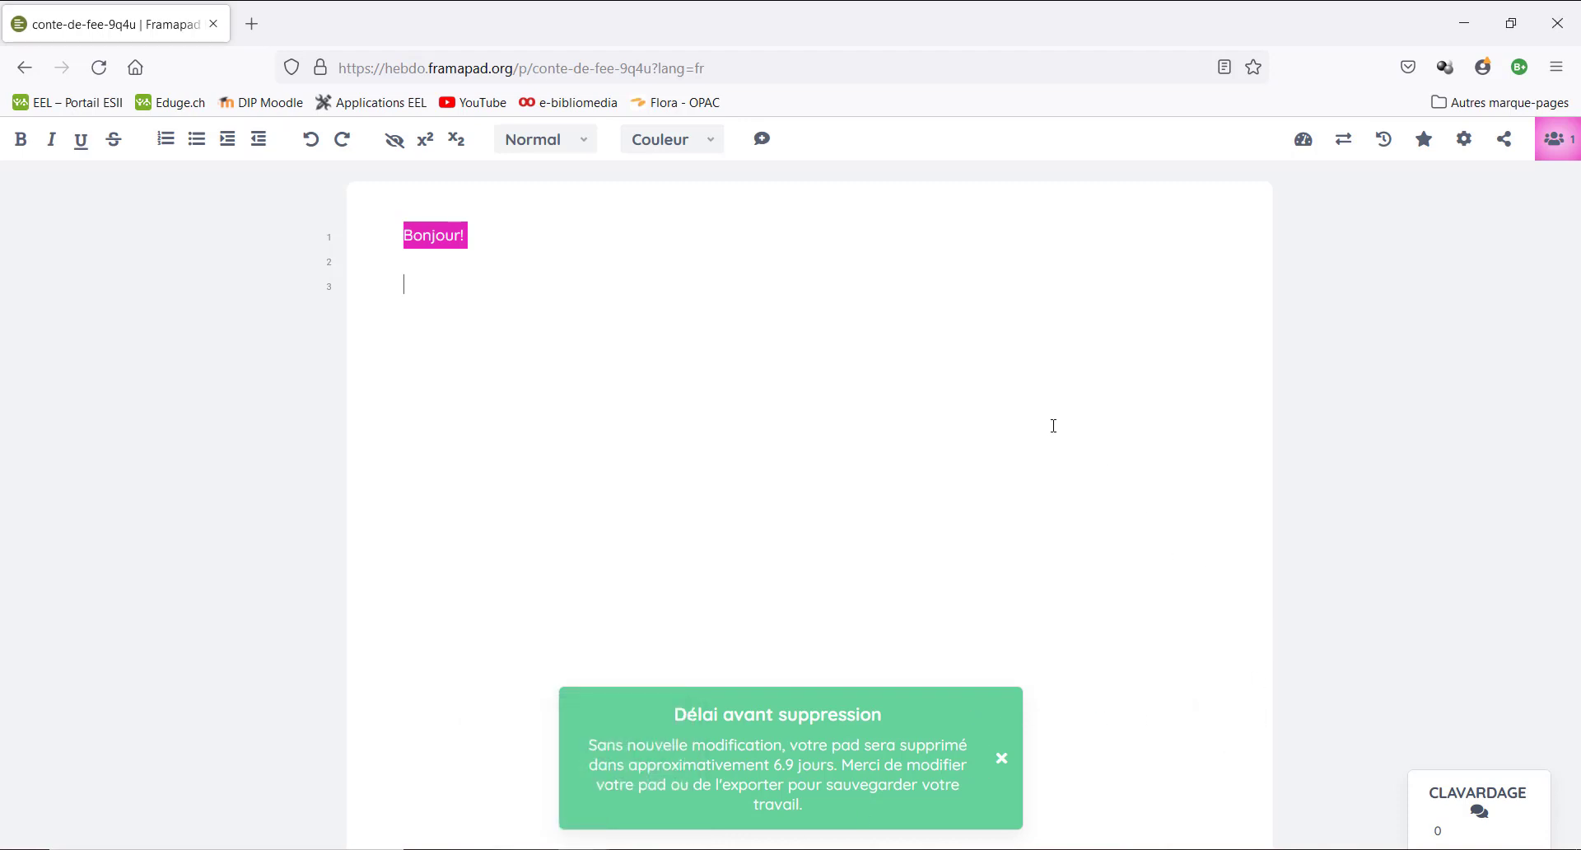
- Copy the pad's sharing link, leaving read-only mode off
{"action": "left_click", "coordinate": [1507, 152]}
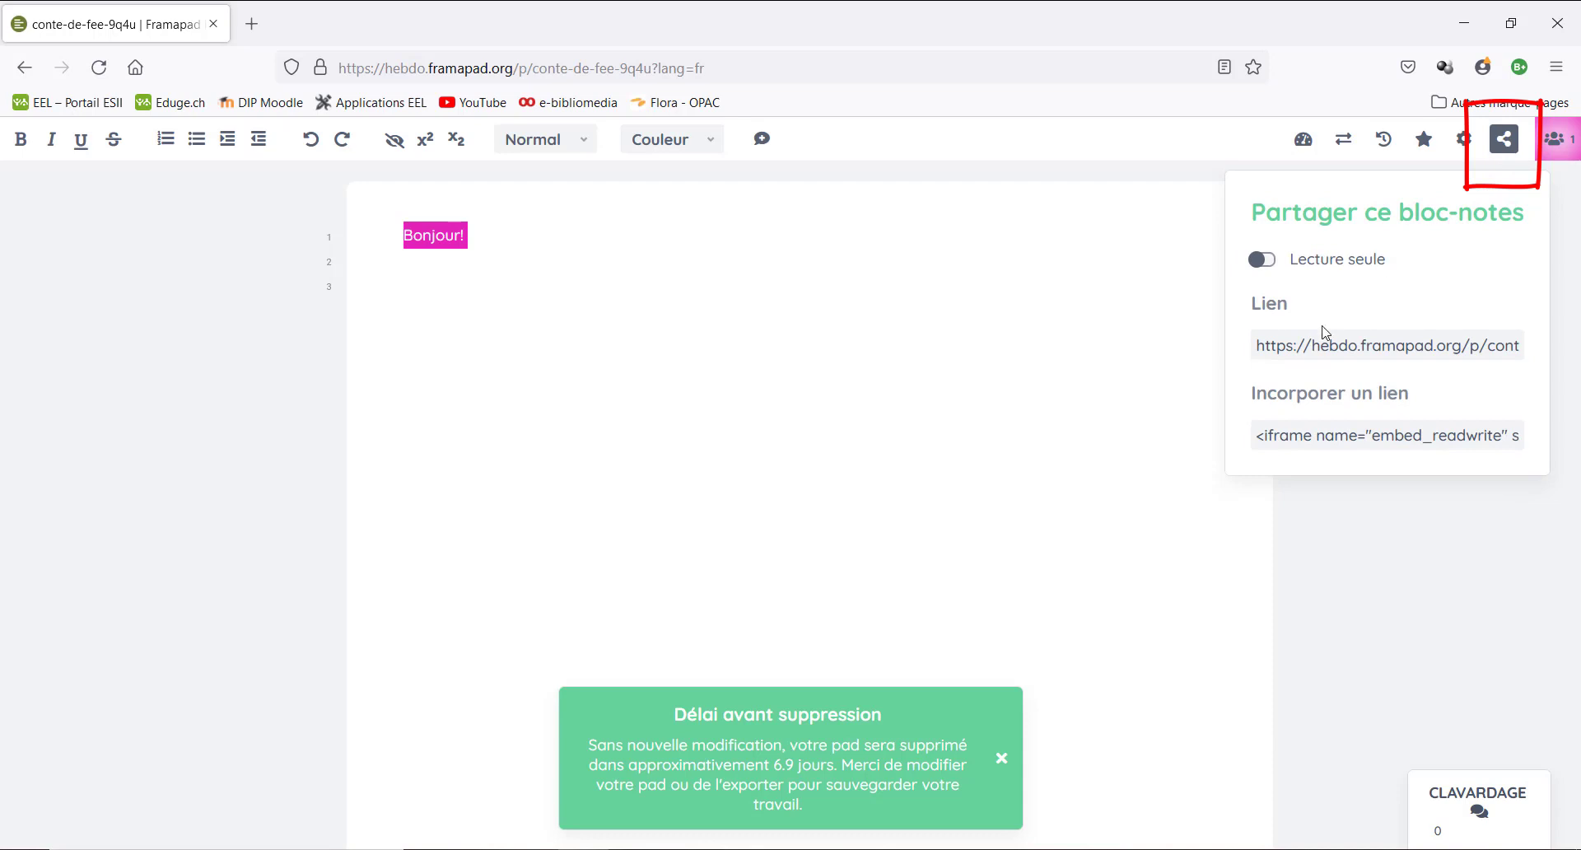
{"action": "left_click", "coordinate": [1309, 351]}
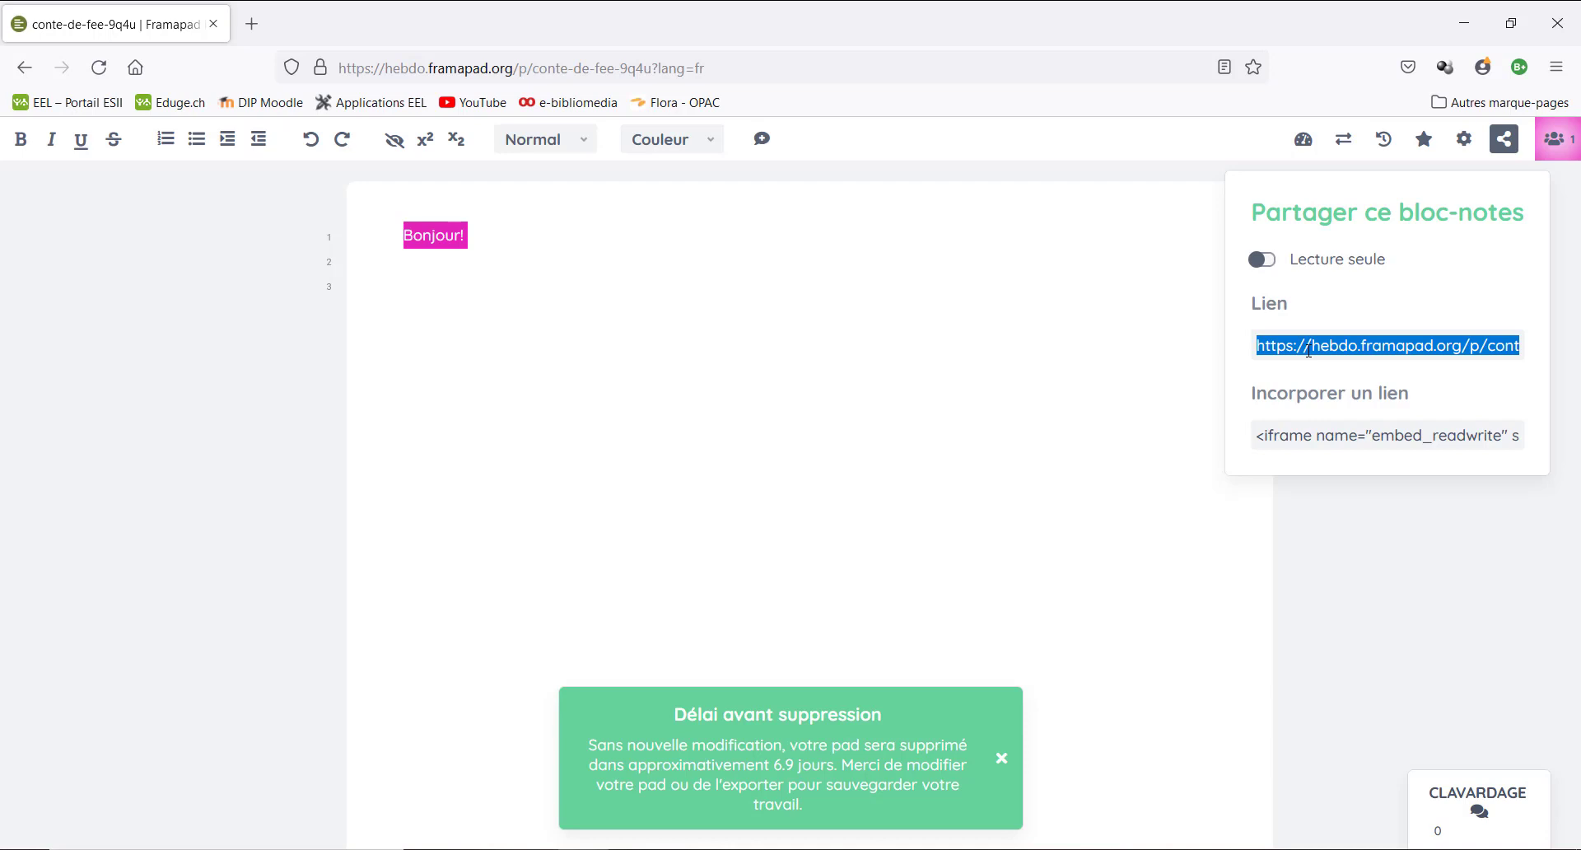
{"action": "key", "text": "ctrl+c"}
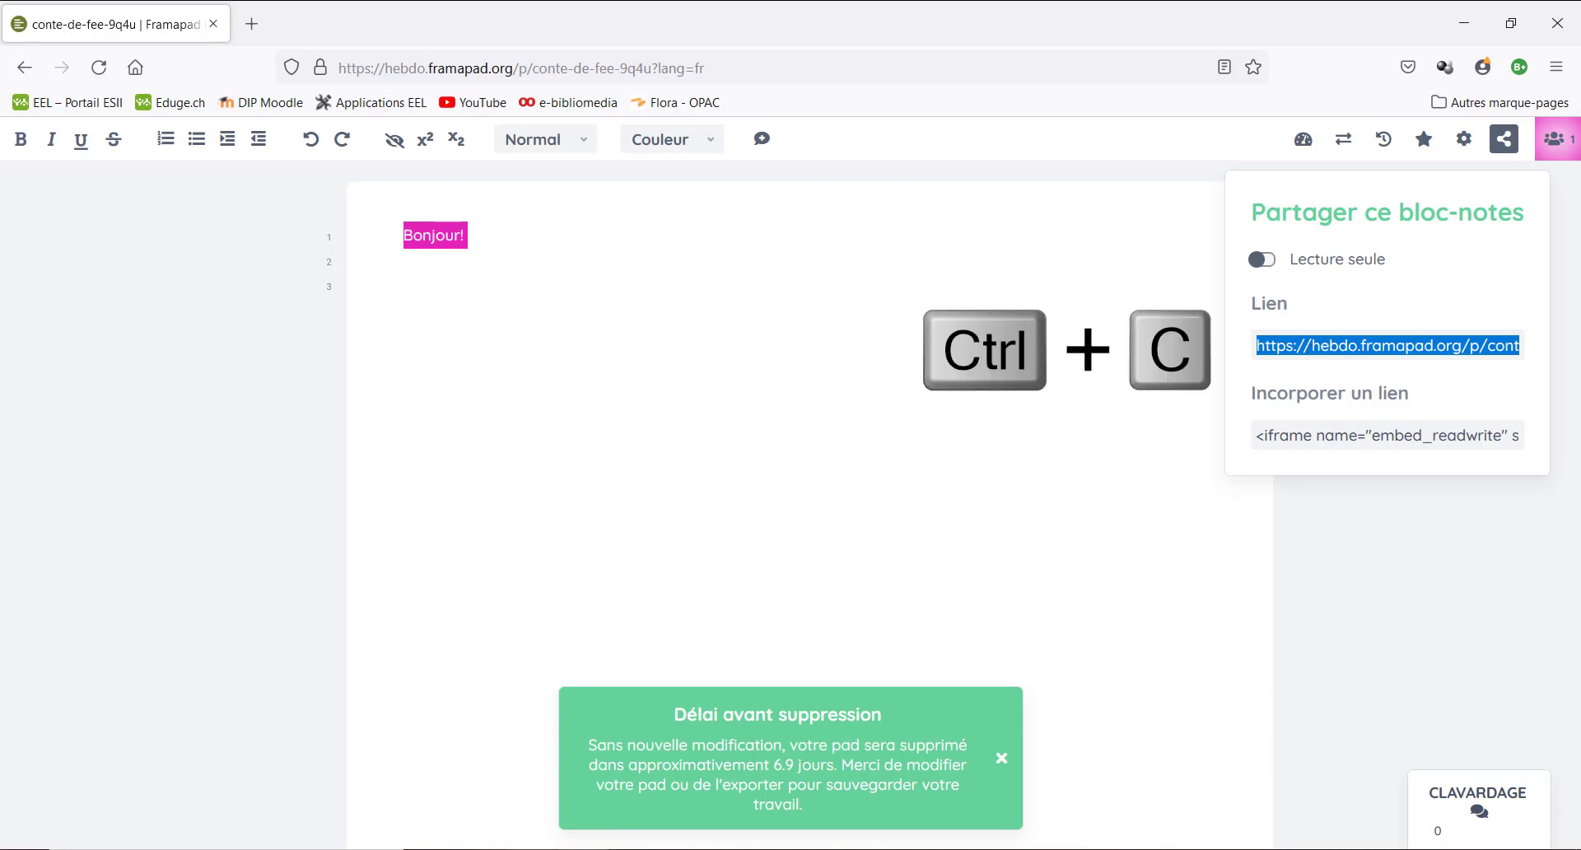
- Switch to Google Chrome and open the pad from the copied sharing link
{"action": "mouse_move", "coordinate": [532, 848]}
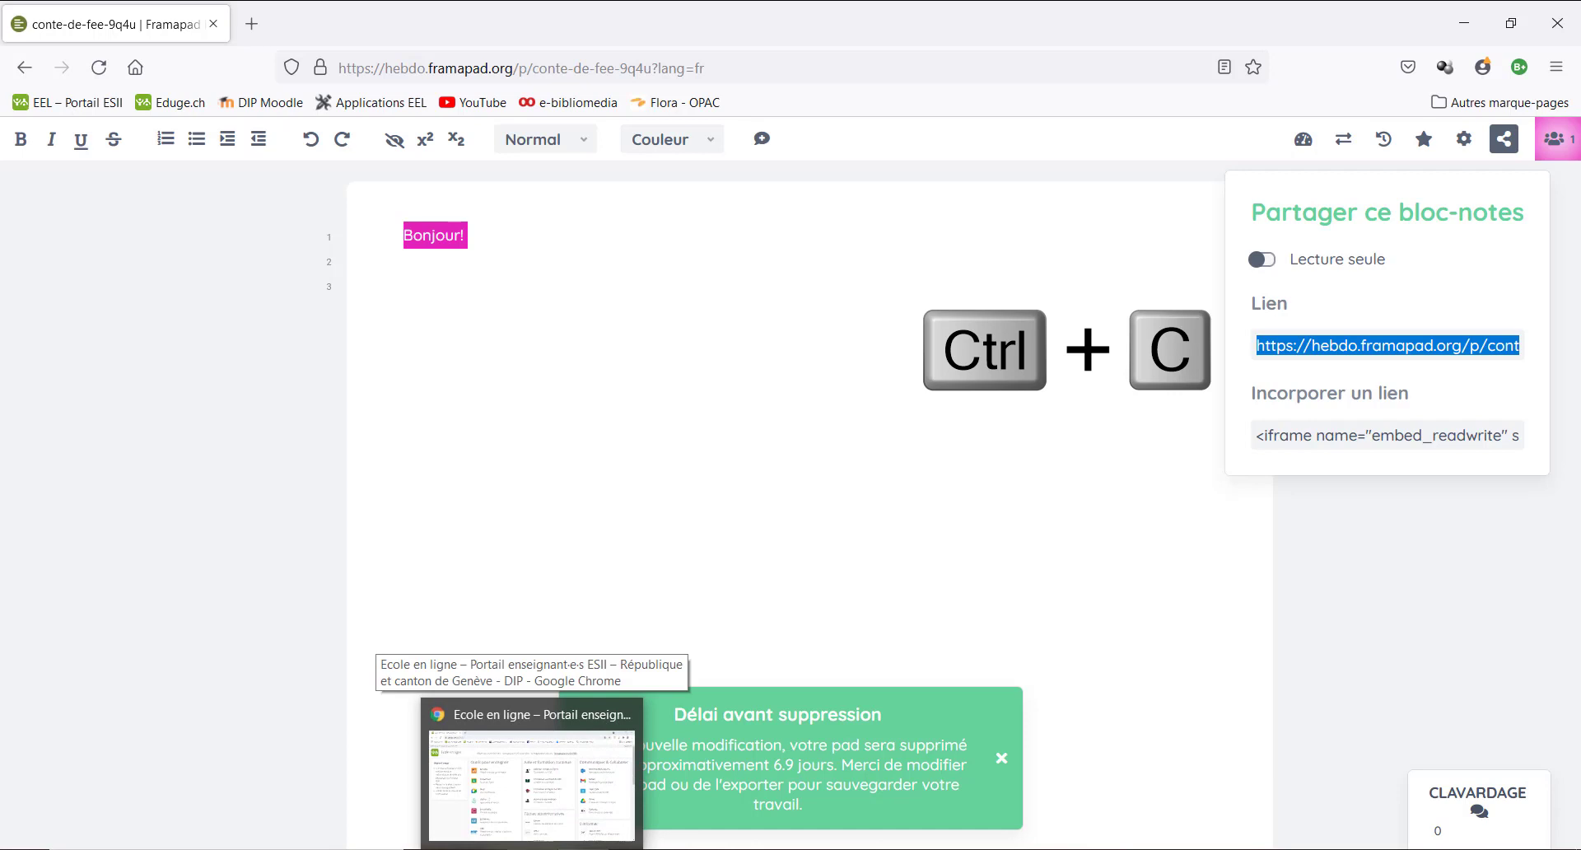
{"action": "left_click", "coordinate": [532, 782]}
{"action": "left_click", "coordinate": [438, 60]}
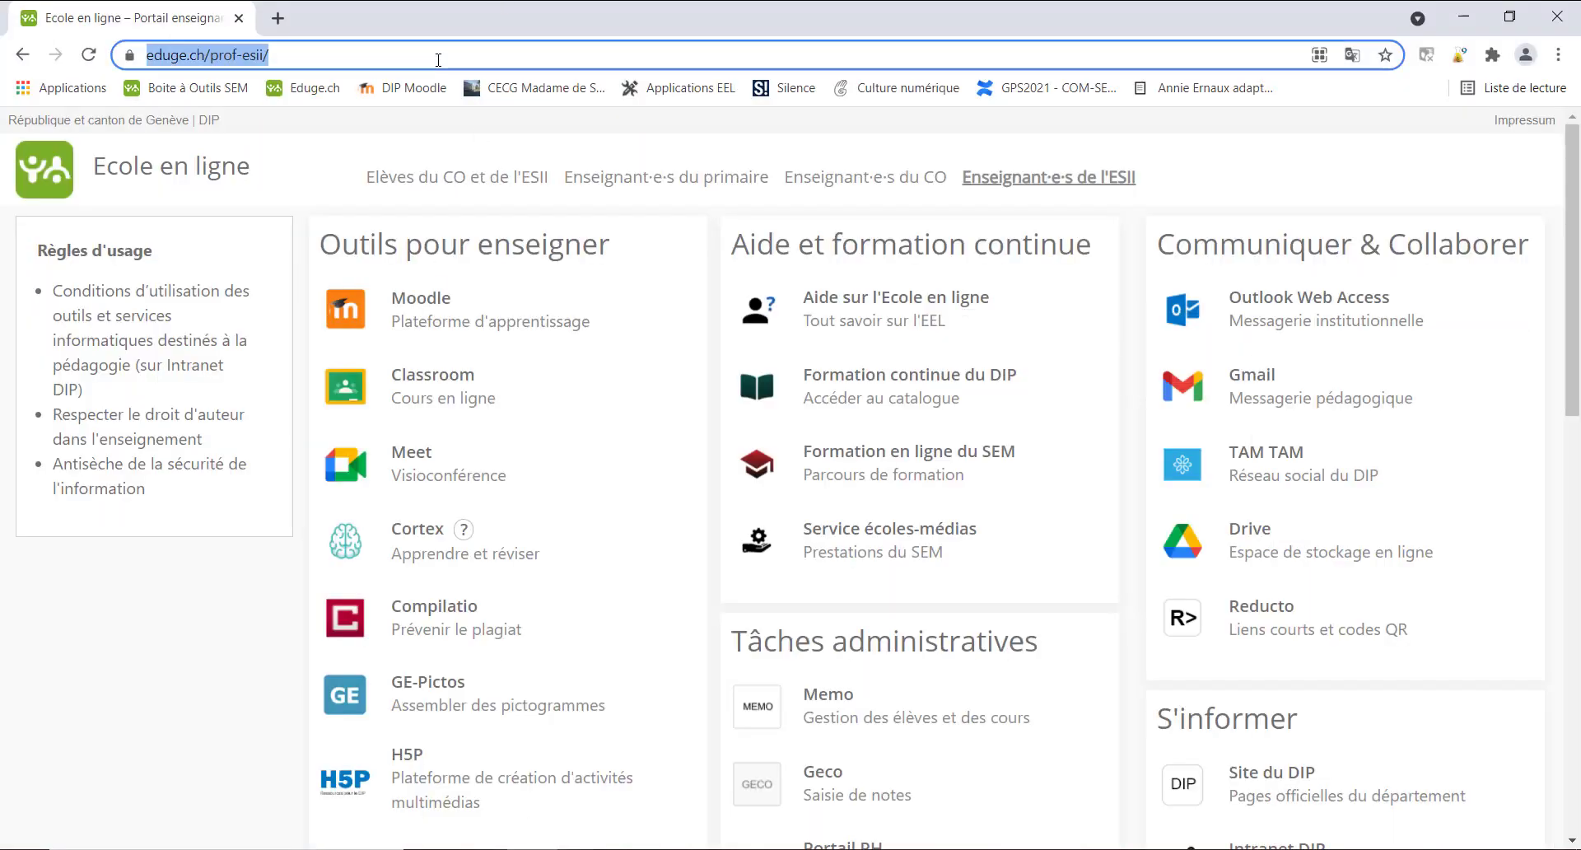
{"action": "key", "text": "ctrl+v"}
{"action": "key", "text": "ctrl+v"}
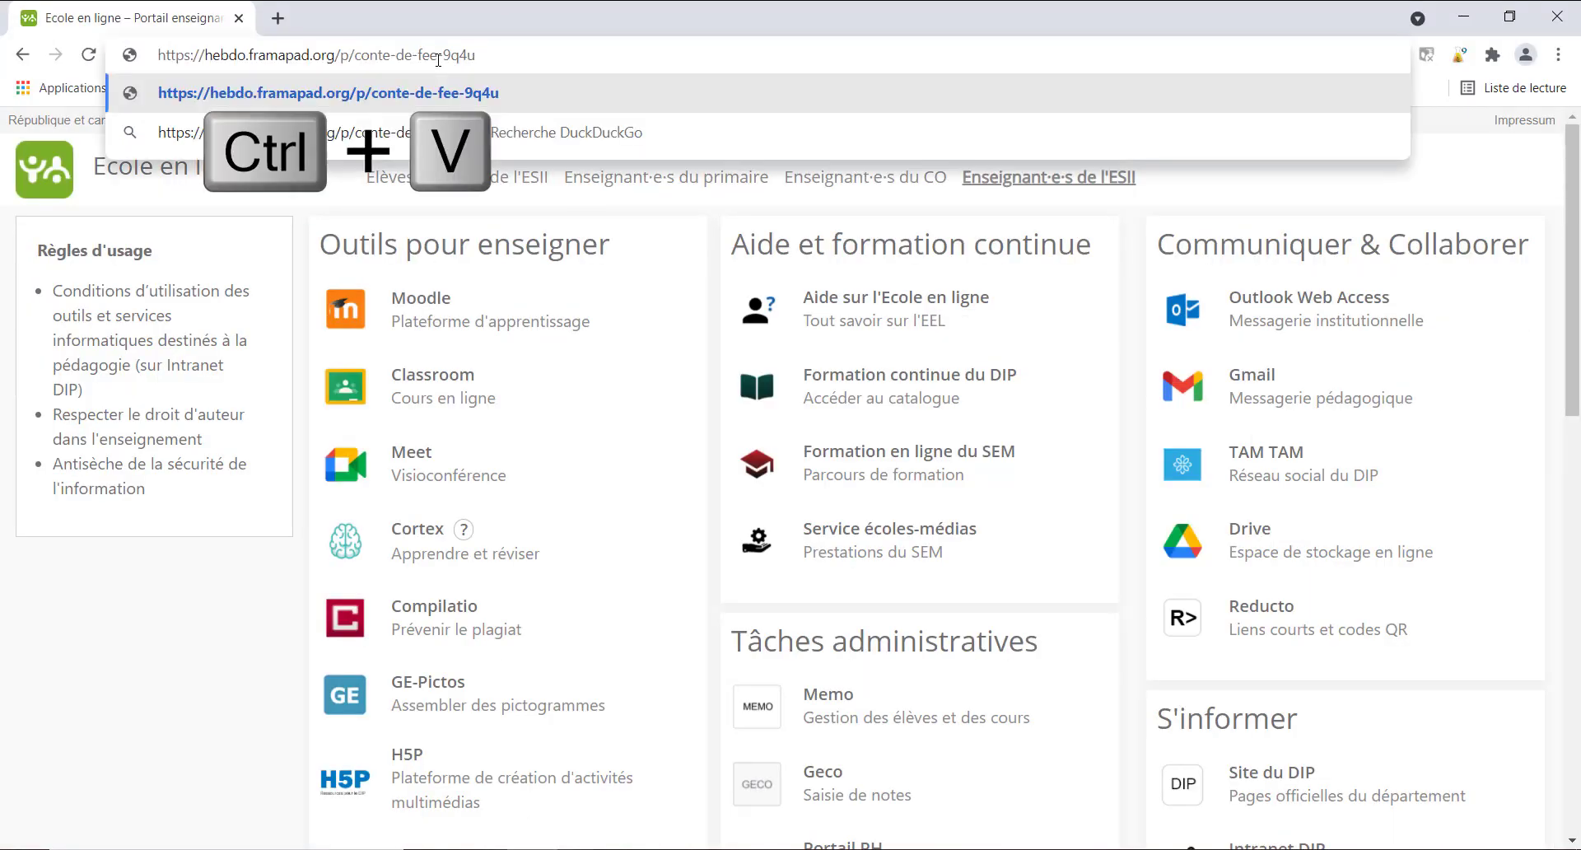
{"action": "key", "text": "Return"}
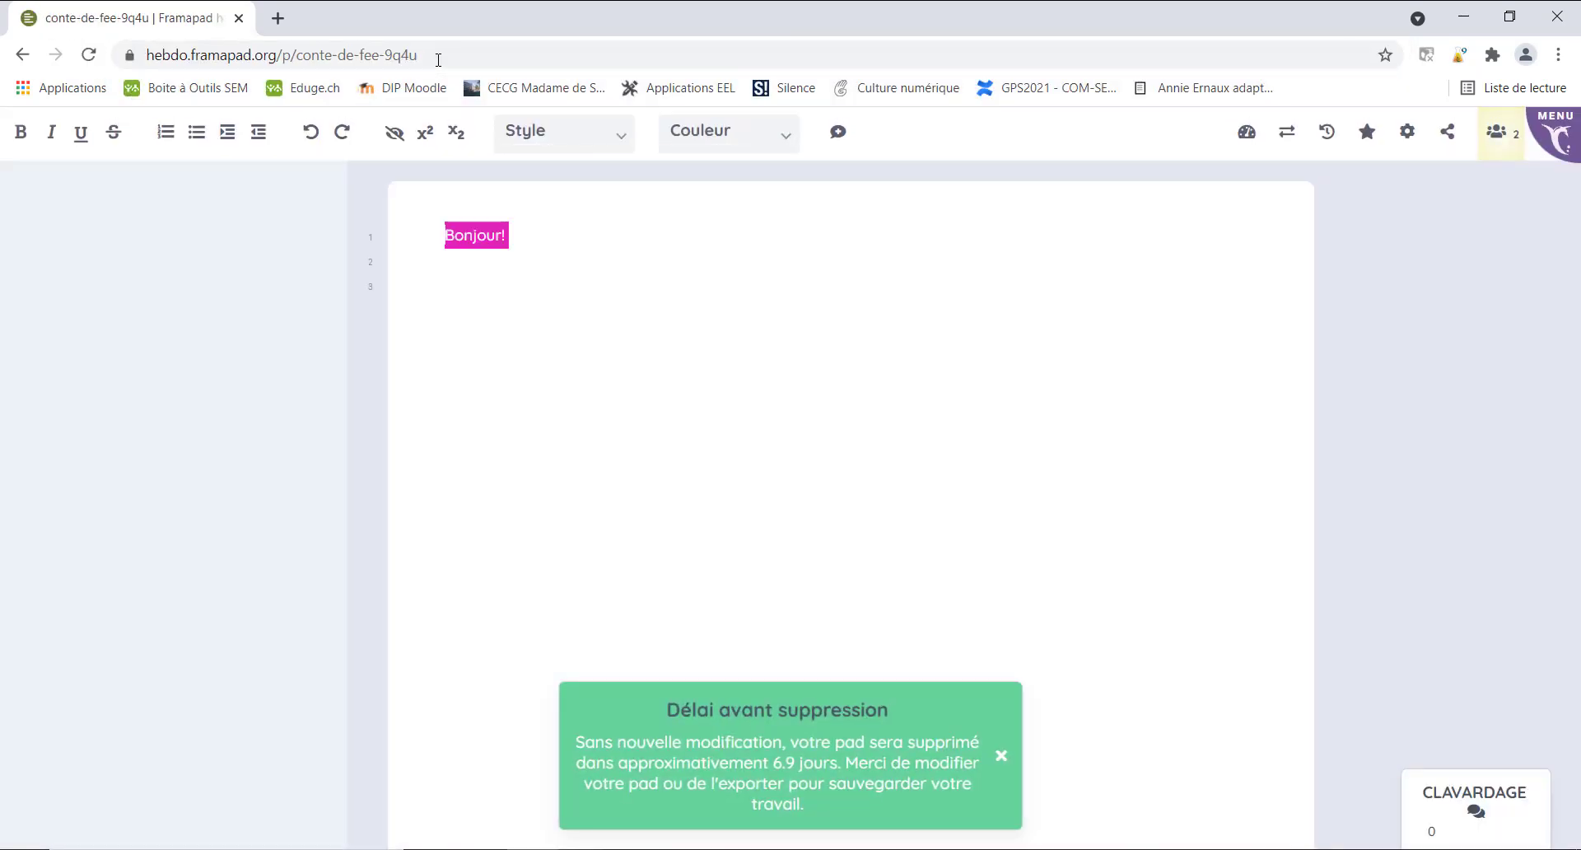
- Enter the second participant's name in the user settings and save a brighter yellow as their writing colour
{"action": "left_click", "coordinate": [1500, 140]}
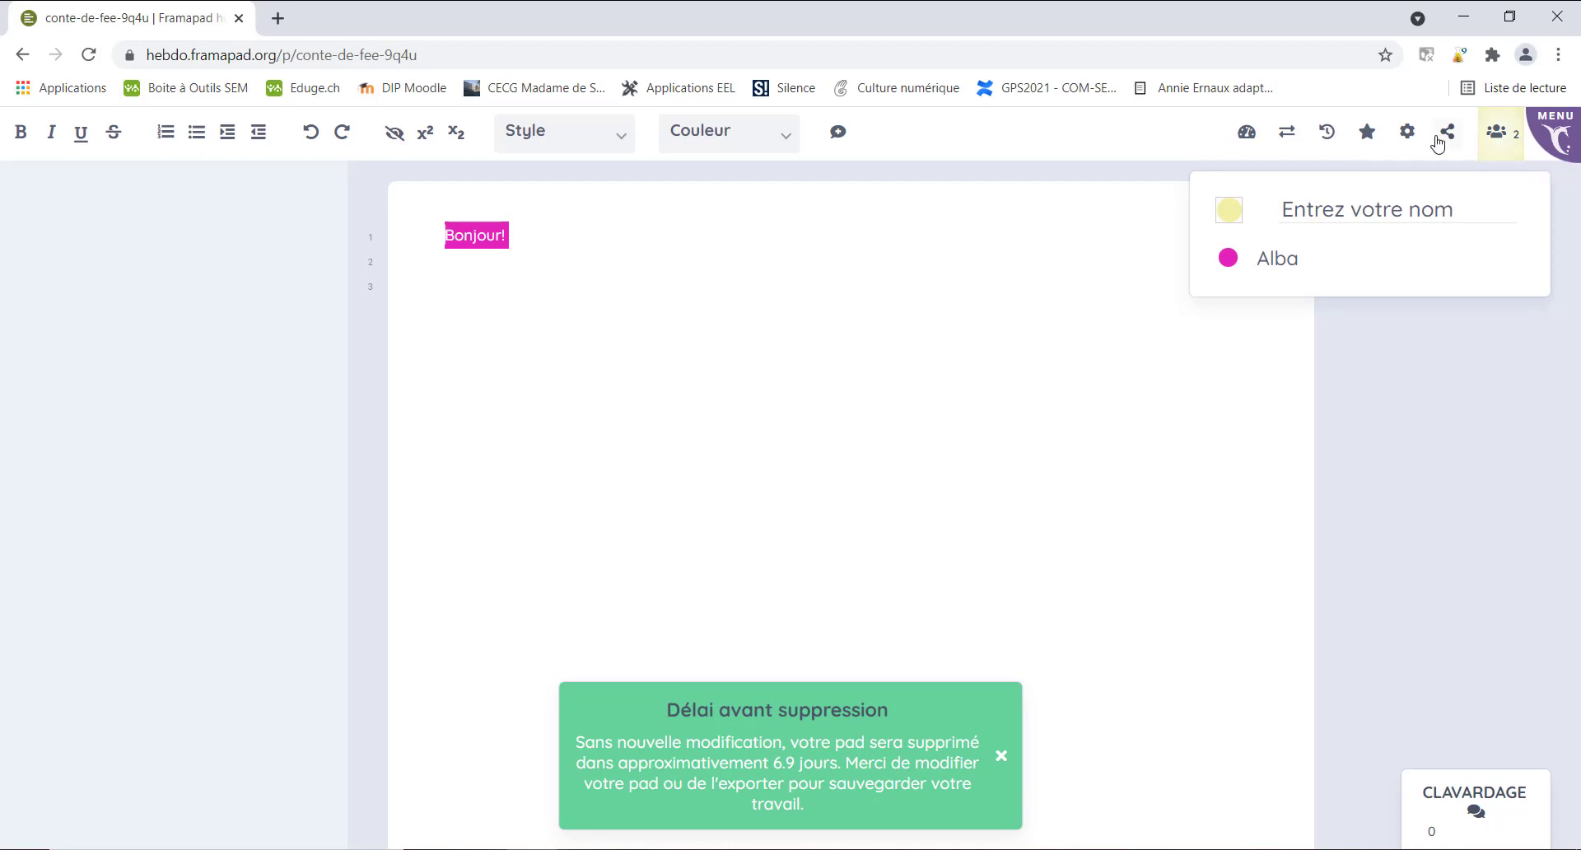
{"action": "left_click", "coordinate": [1290, 207]}
{"action": "type", "text": "Albert"}
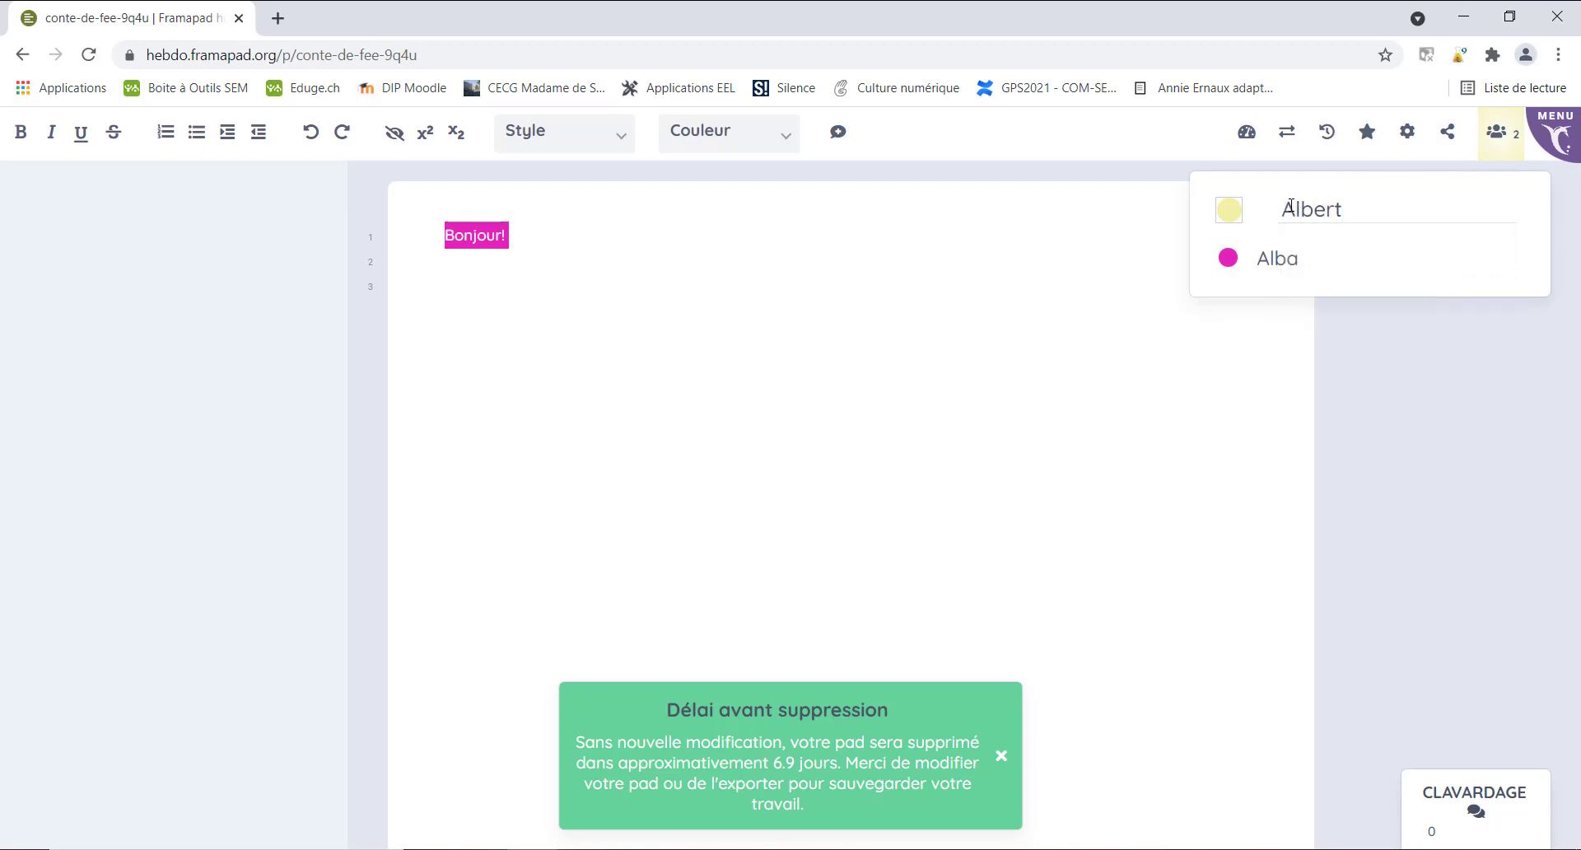
{"action": "left_click", "coordinate": [1229, 210]}
{"action": "left_click_drag", "start_coordinate": [923, 278], "coordinate": [916, 299]}
{"action": "left_click", "coordinate": [913, 471]}
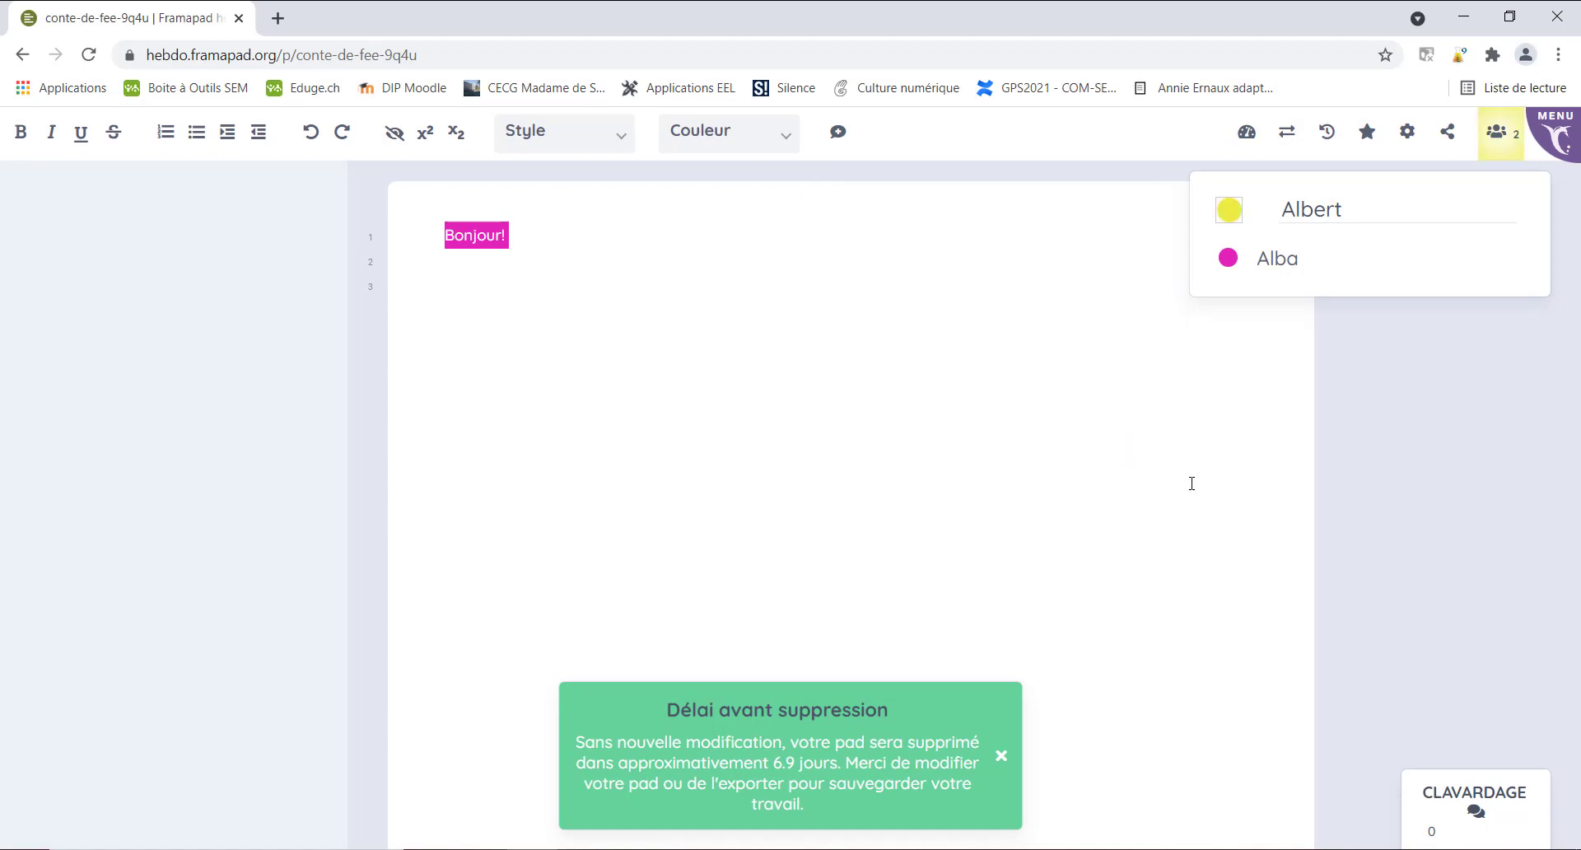
{"action": "left_click", "coordinate": [547, 321]}
{"action": "left_click", "coordinate": [1496, 132]}
- Write "Bonjour!" on line 3 and "Il était une fois un prince, qui habitait dans un vaste royaume balayé par les vents." on line 5
{"action": "type", "text": "Bonjour"}
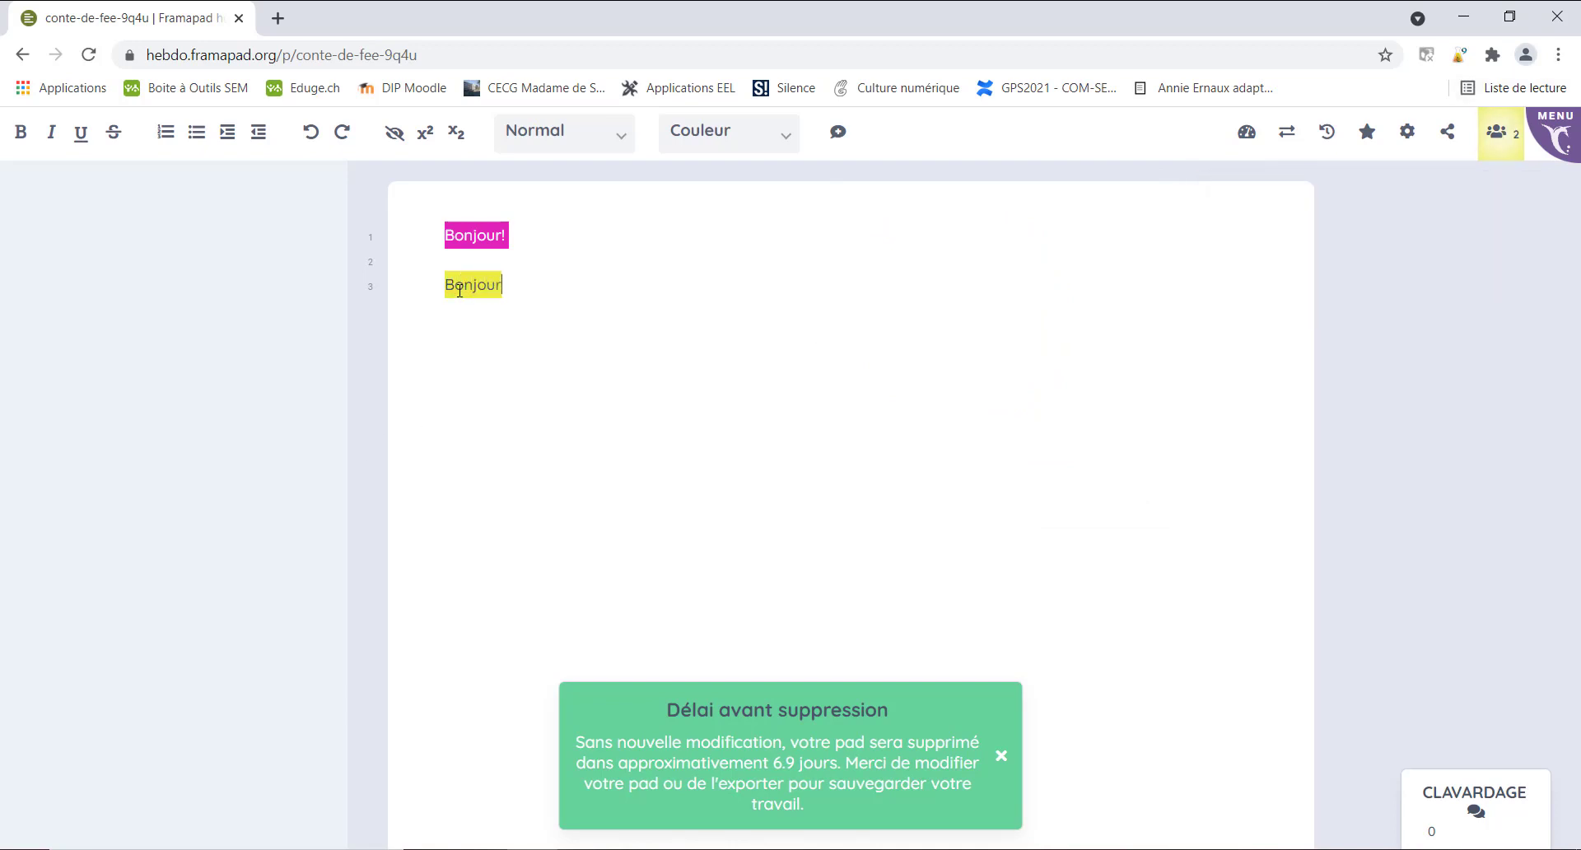
{"action": "type", "text": "!"}
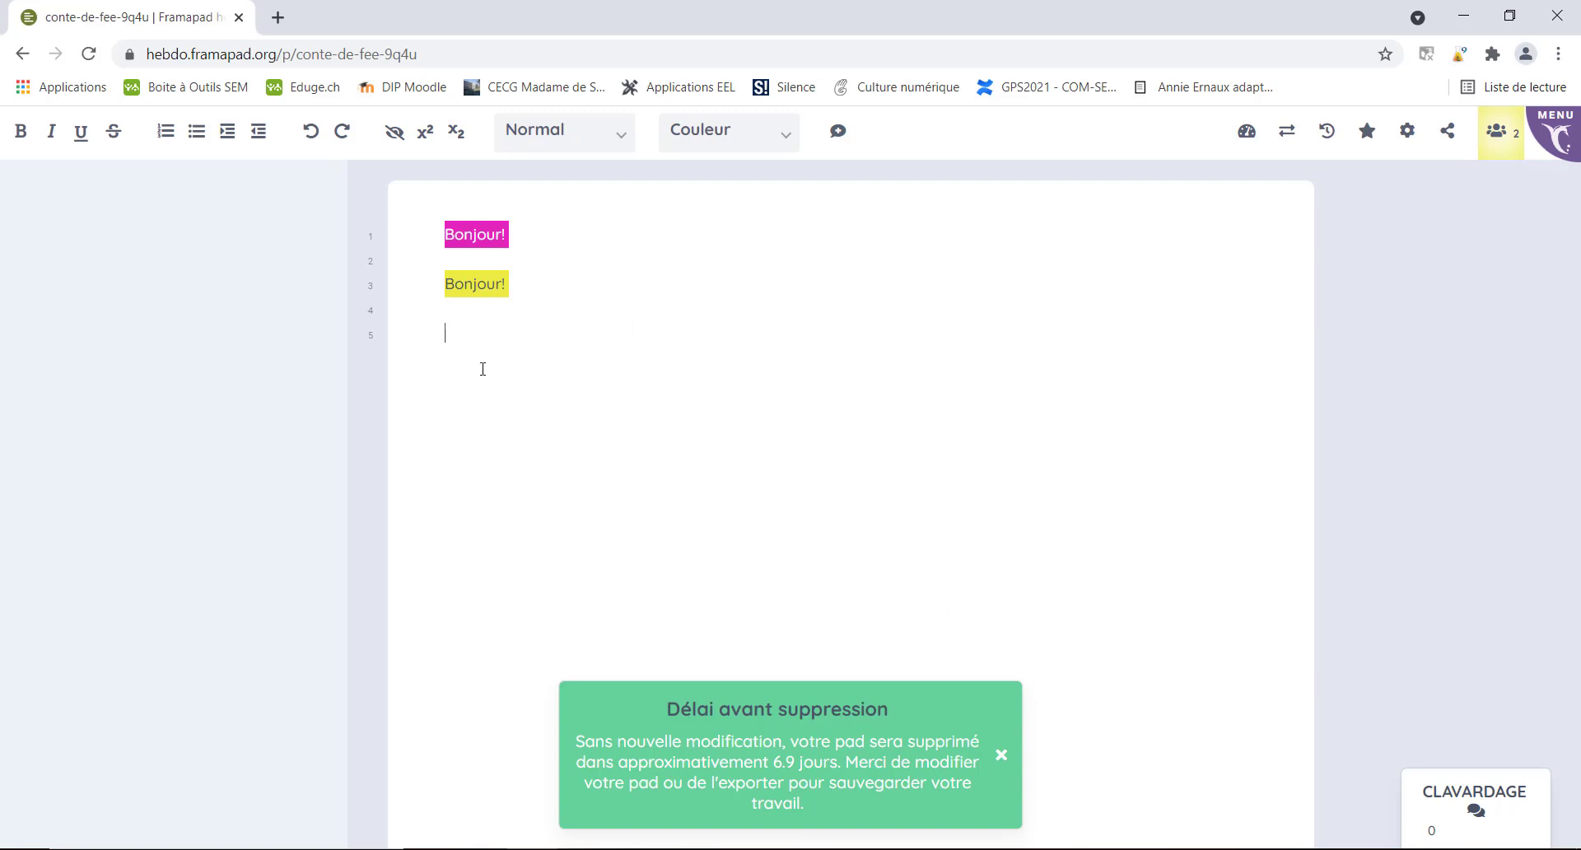
{"action": "type", "text": "Il était une fois un prince, qui habitai"}
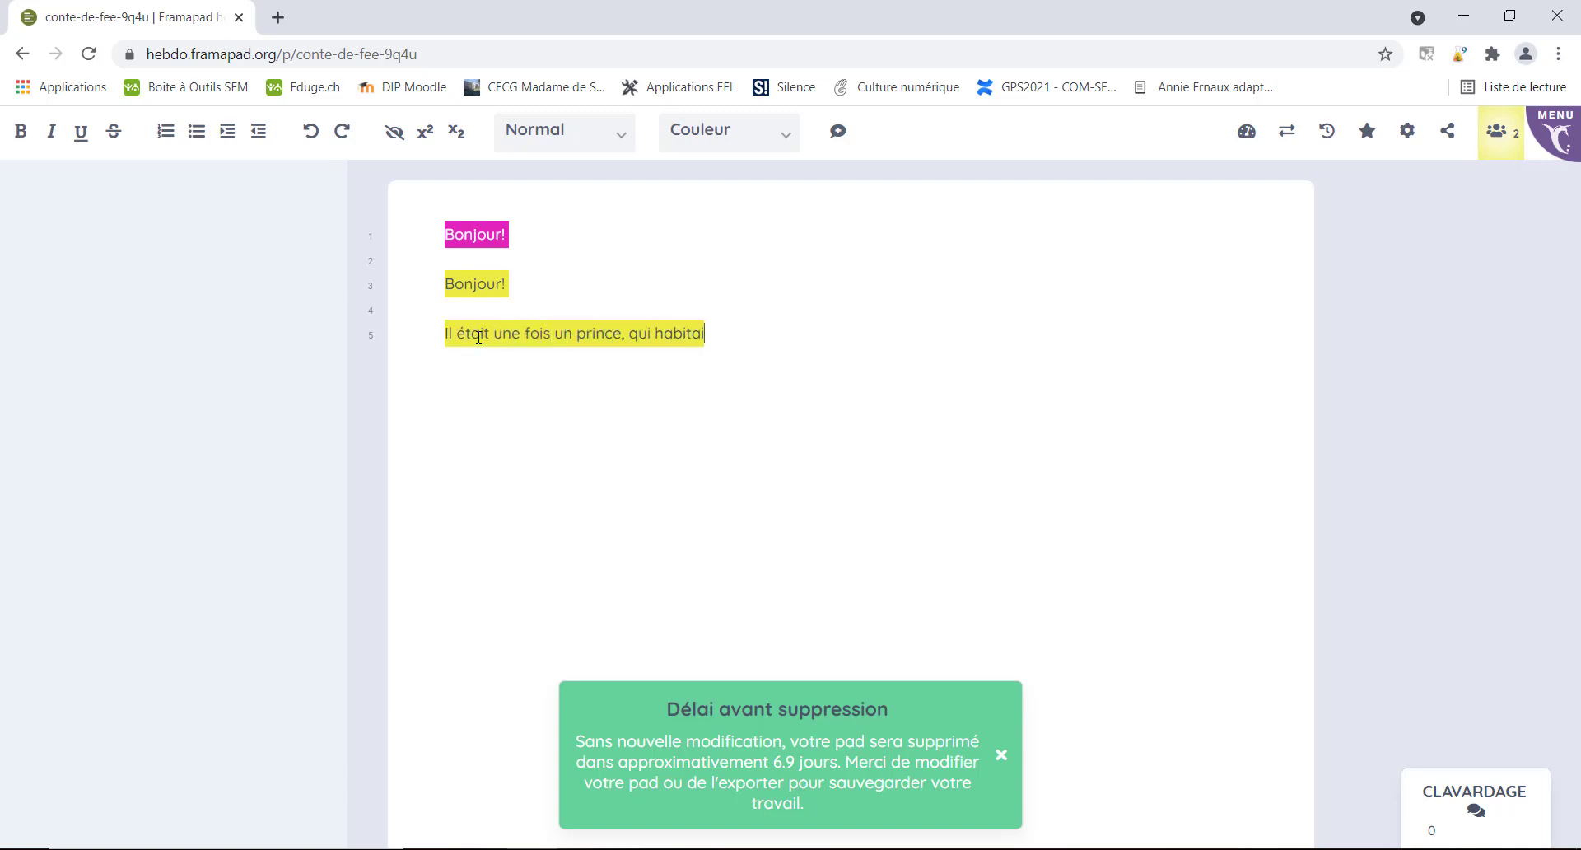
{"action": "type", "text": "t dans un vaste royaume balayé par les vents."}
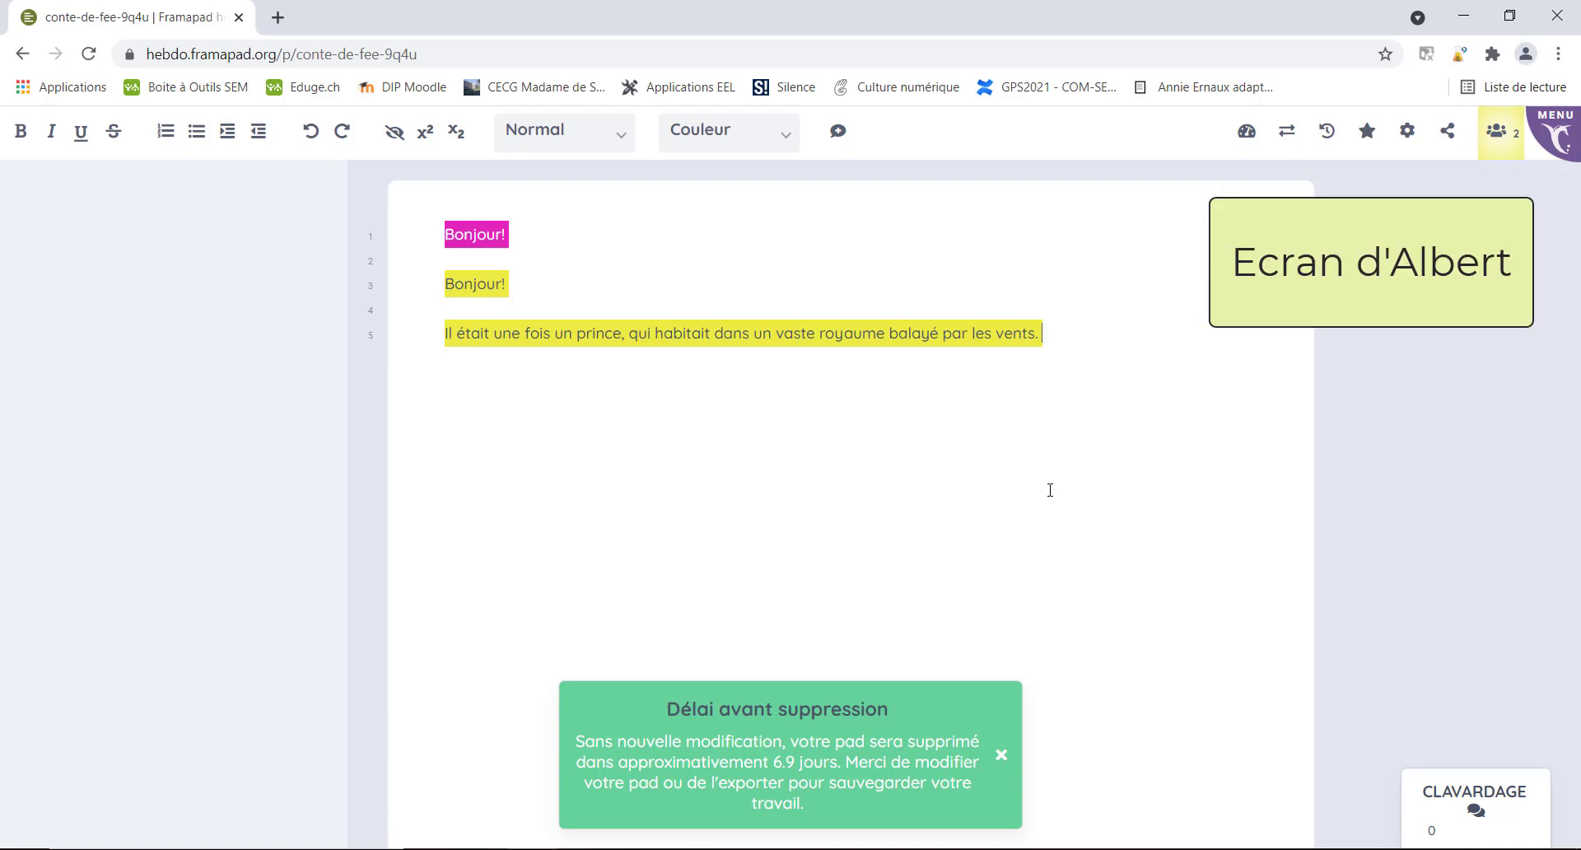
- Switch back to the first author's pad in Firefox and close the sharing options
{"action": "mouse_move", "coordinate": [583, 848]}
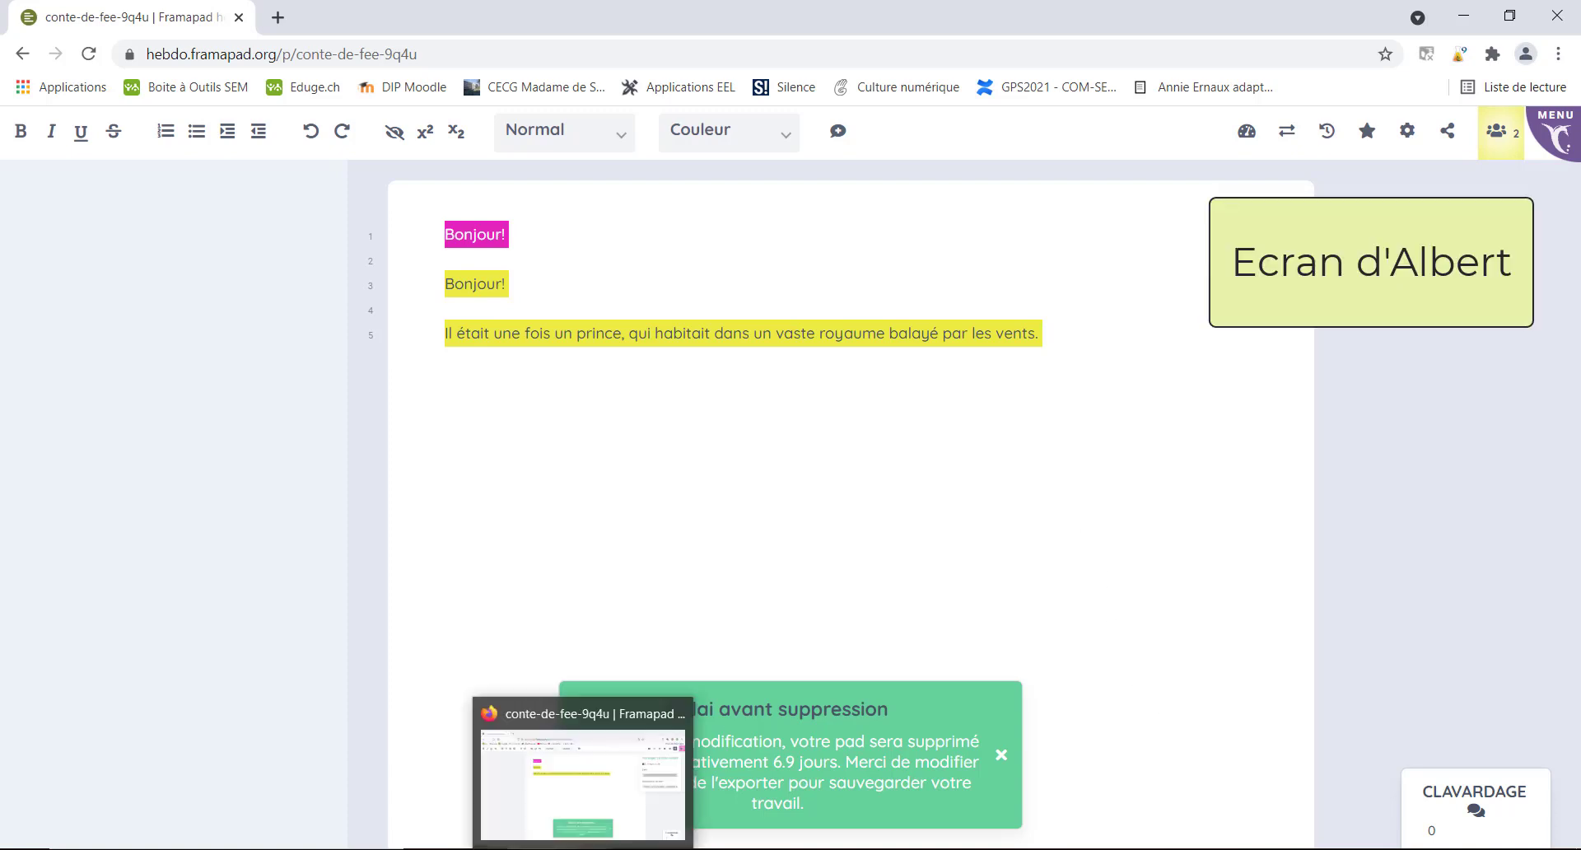
{"action": "left_click", "coordinate": [583, 848]}
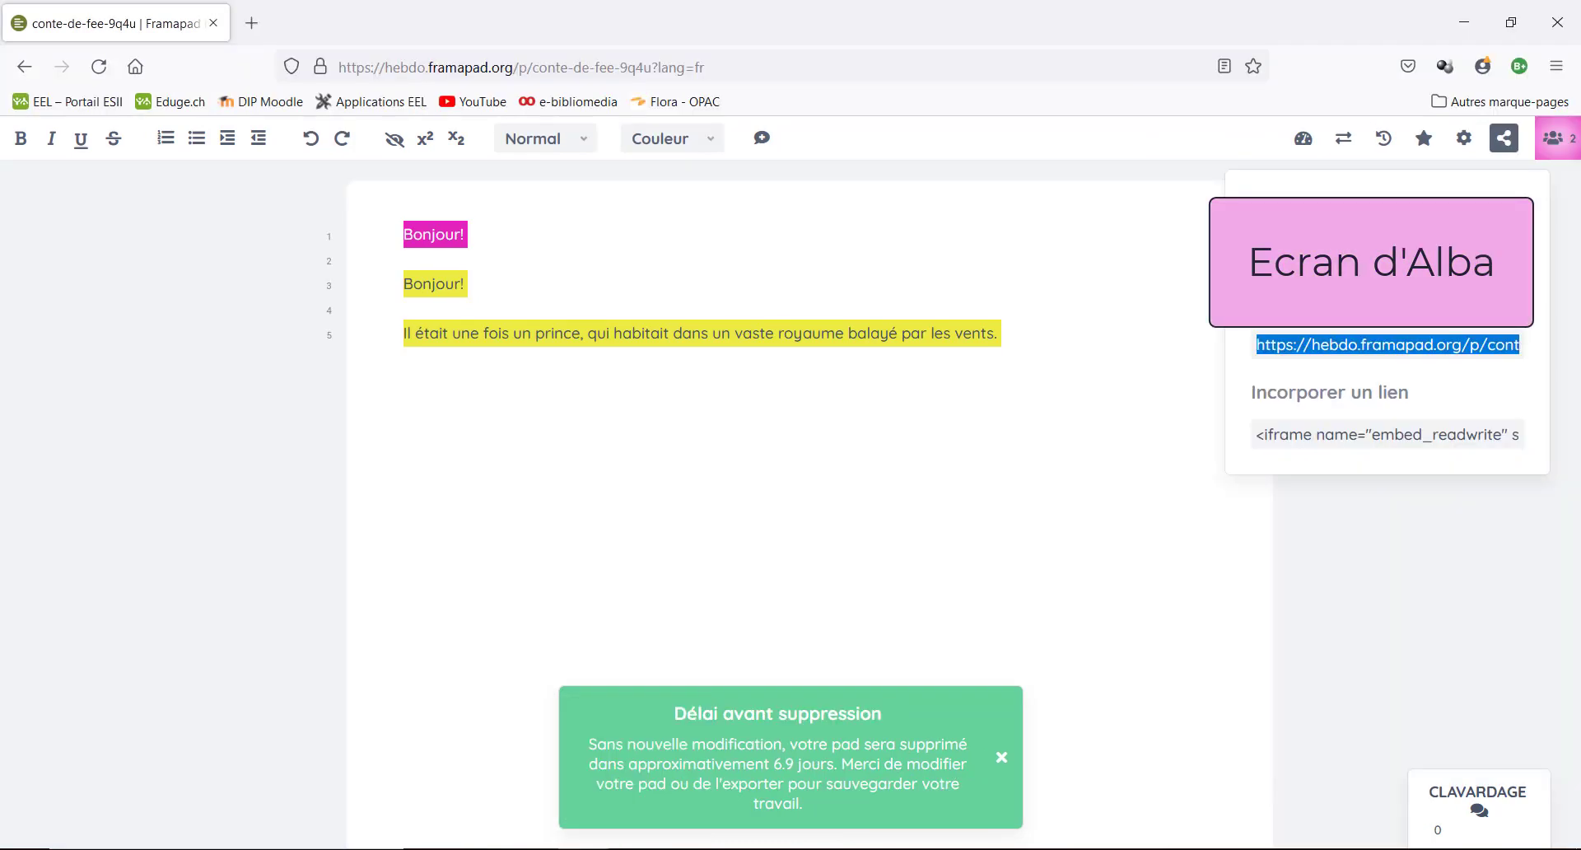
{"action": "left_click", "coordinate": [1504, 138]}
{"action": "left_click", "coordinate": [1062, 326]}
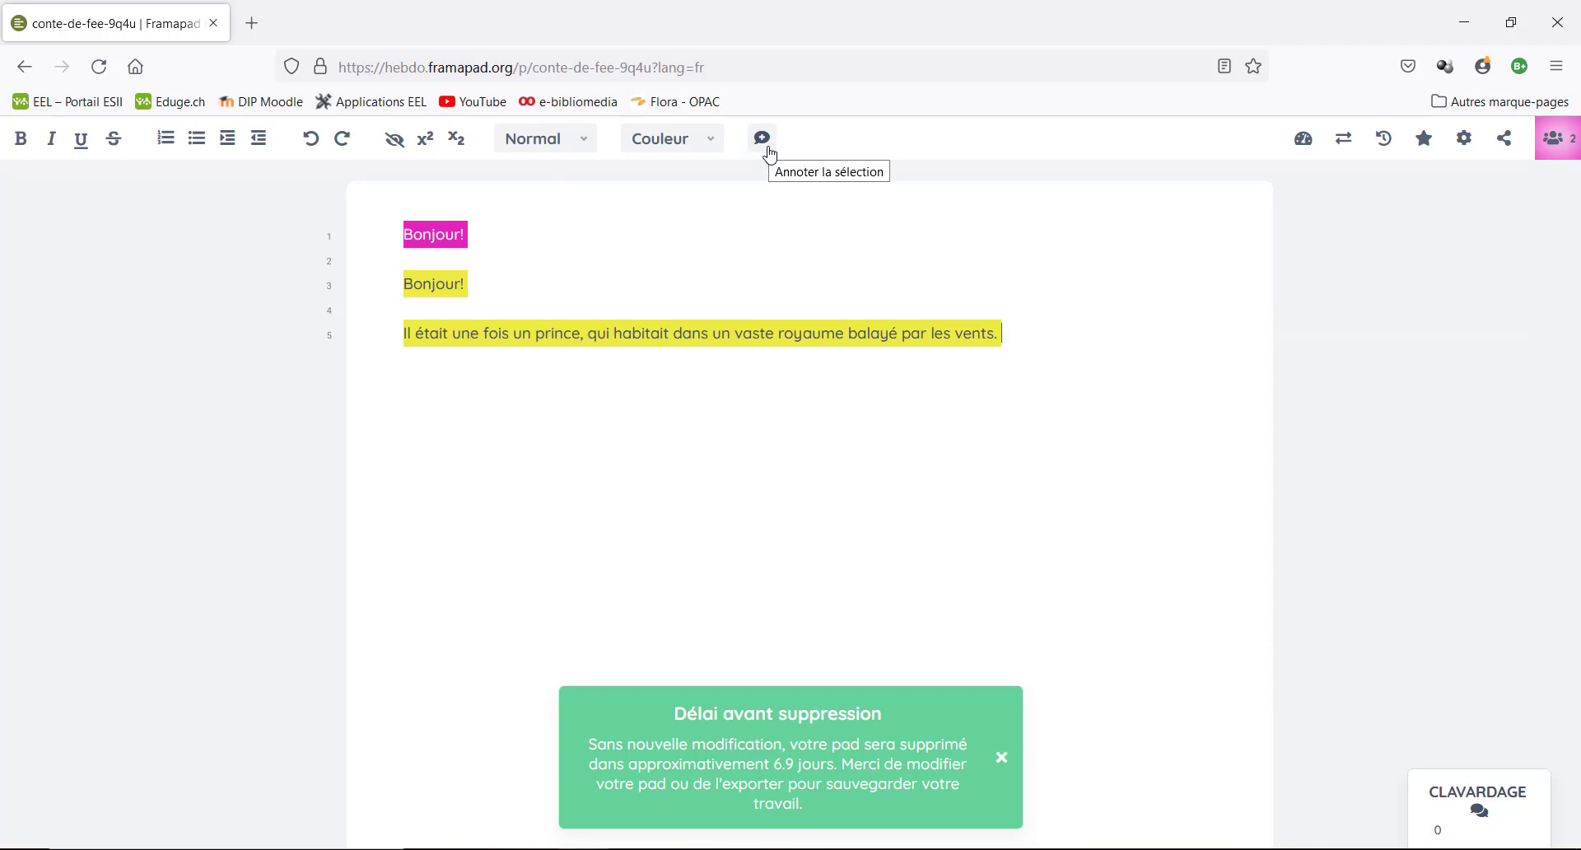
- Annotate "un prince" on line 5 with the comment "Je trouve qu'une princesse ferait une meilleure protagoniste" and view the posted annotation
{"action": "left_click_drag", "start_coordinate": [513, 332], "coordinate": [581, 333]}
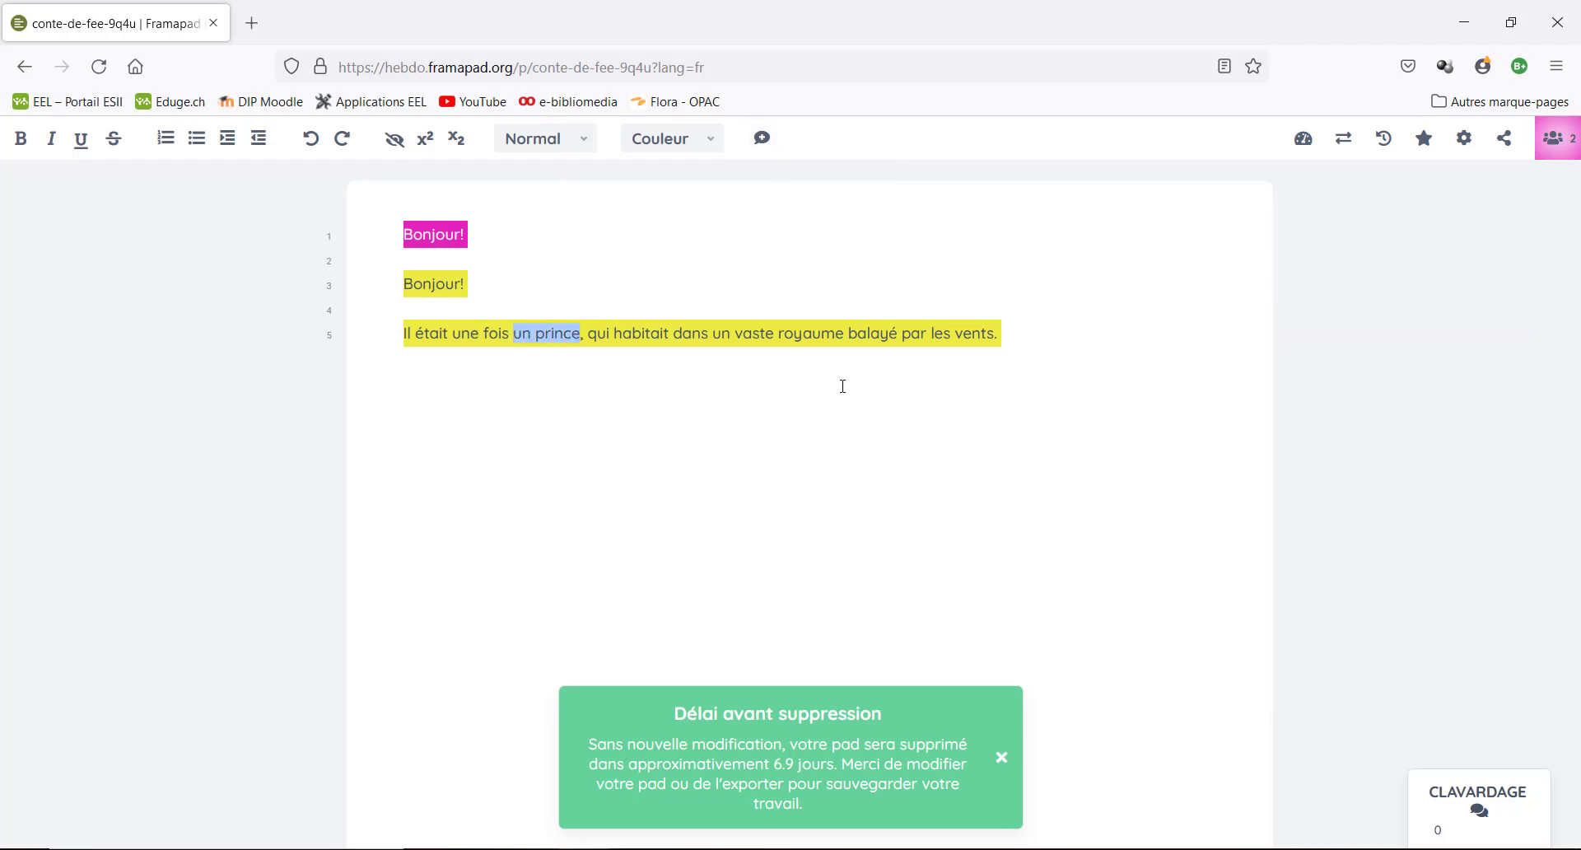
{"action": "left_click", "coordinate": [760, 149]}
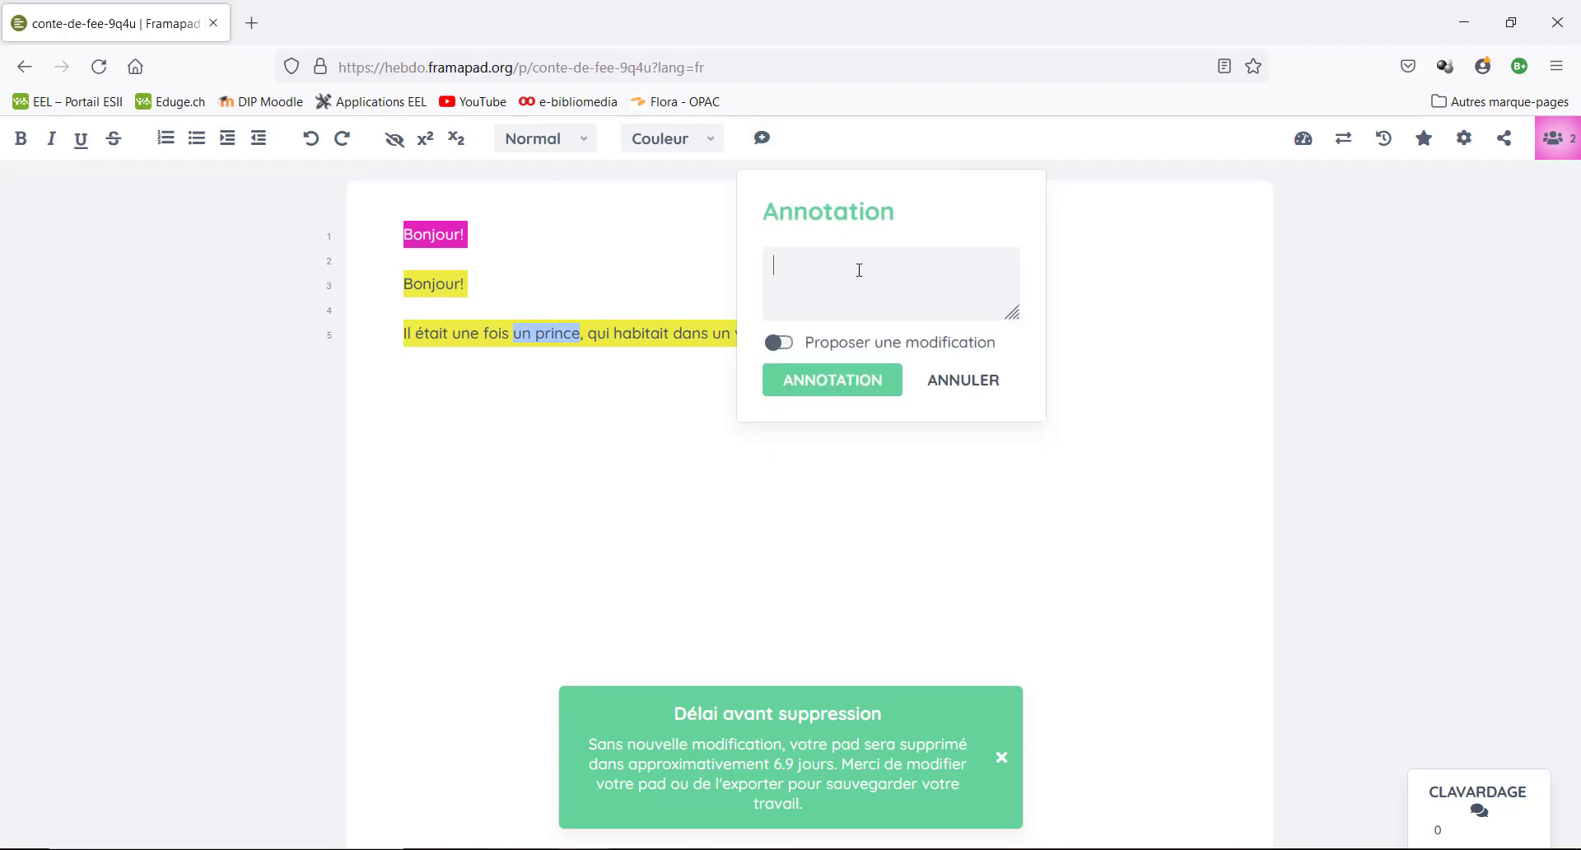
{"action": "type", "text": "Je trouve qu'une princesse ferait une meilleure protagoniste"}
{"action": "left_click", "coordinate": [819, 385]}
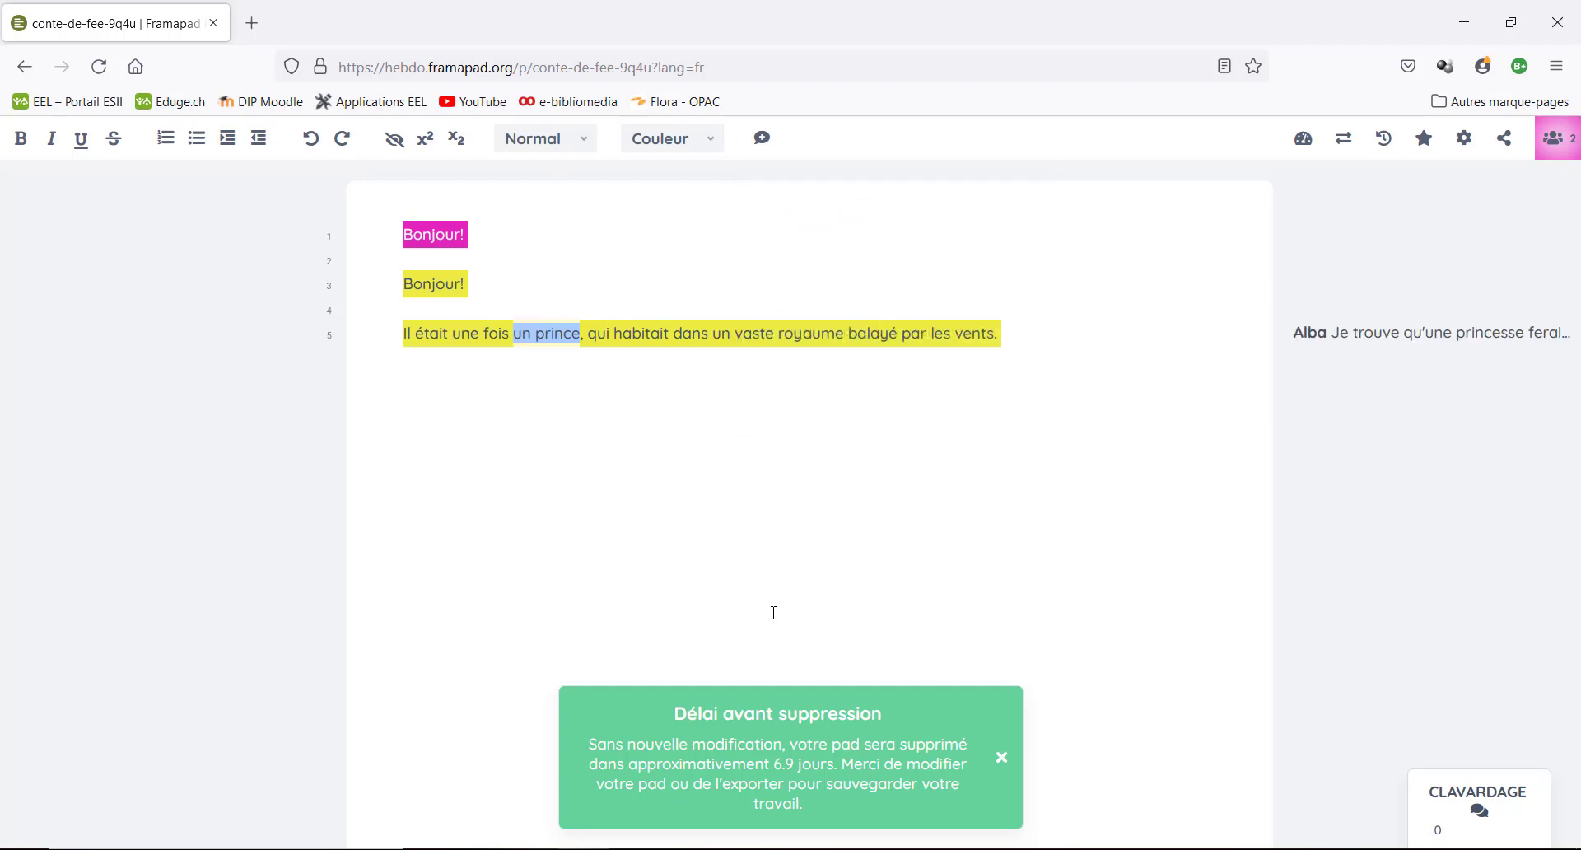
{"action": "left_click", "coordinate": [1384, 336]}
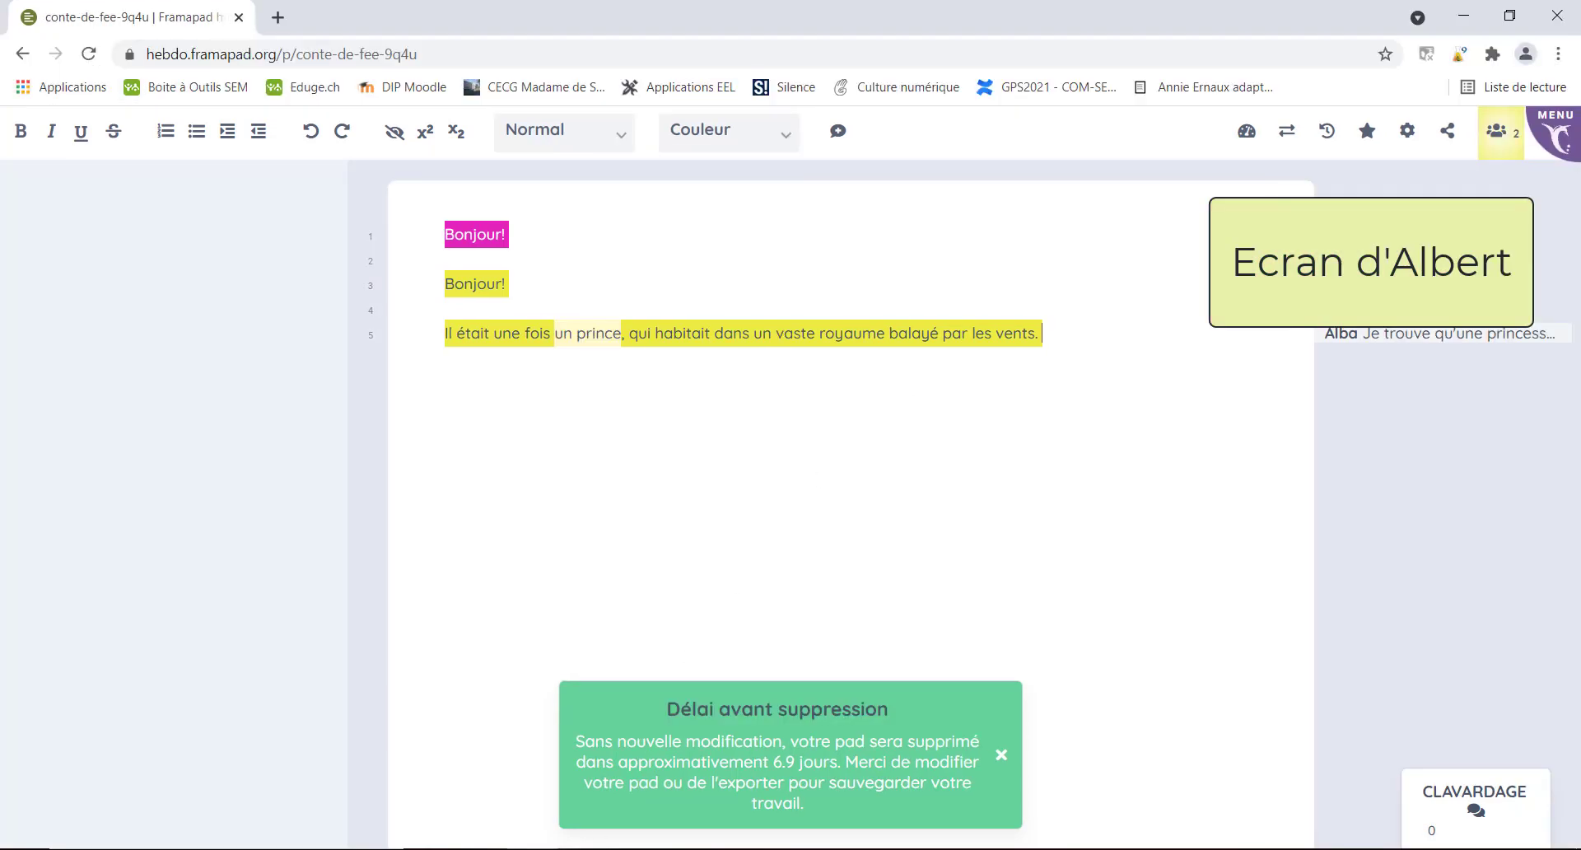
- Open the annotation in the second participant's pad in Google Chrome and reply "OK" to it
{"action": "left_click", "coordinate": [1351, 339]}
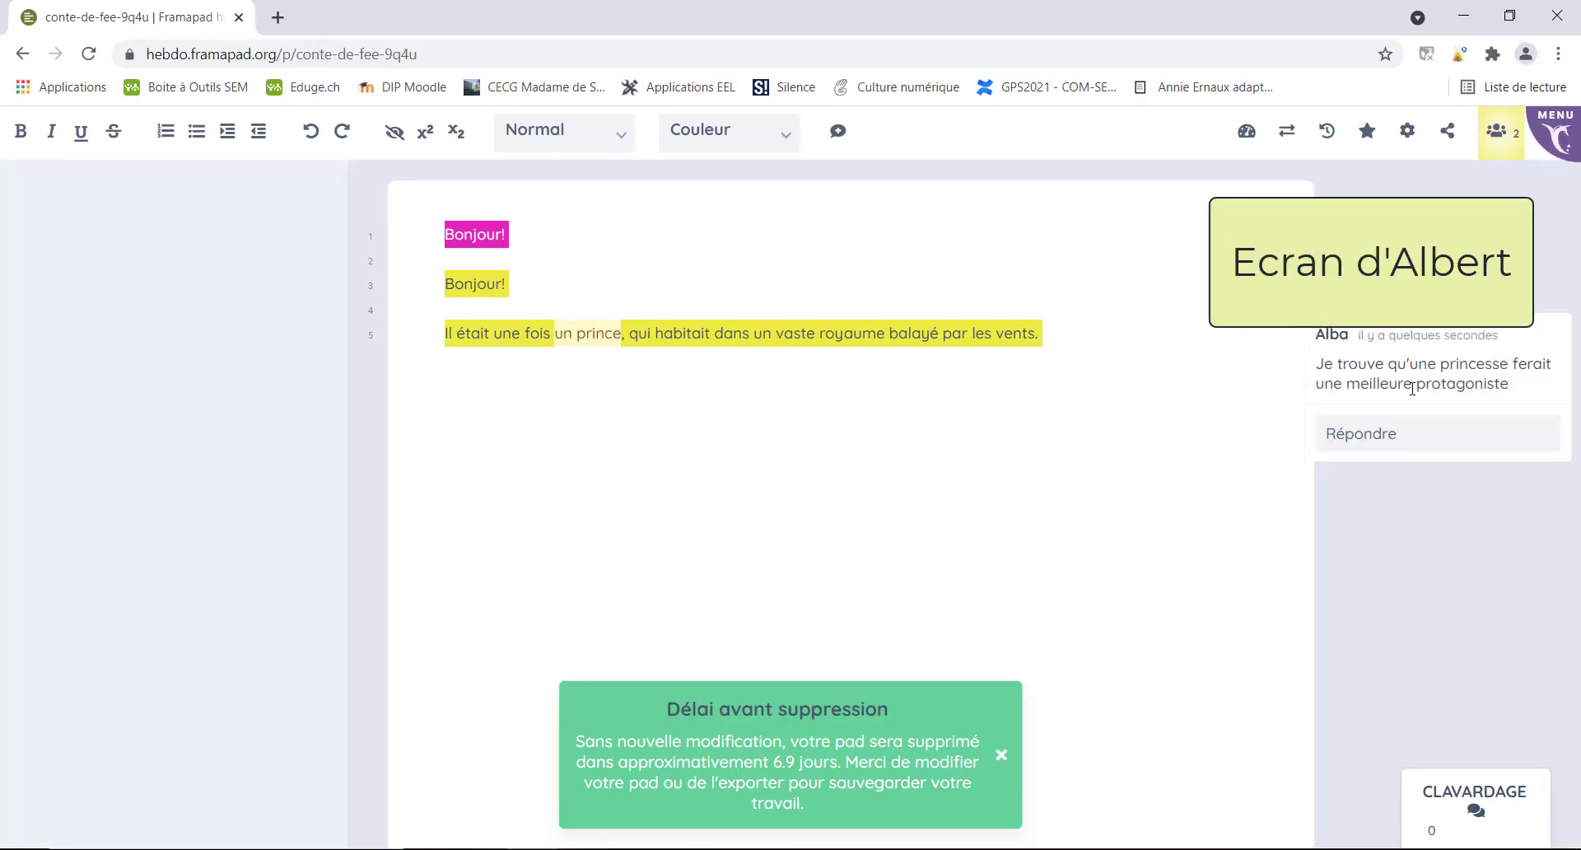
{"action": "left_click", "coordinate": [1390, 440]}
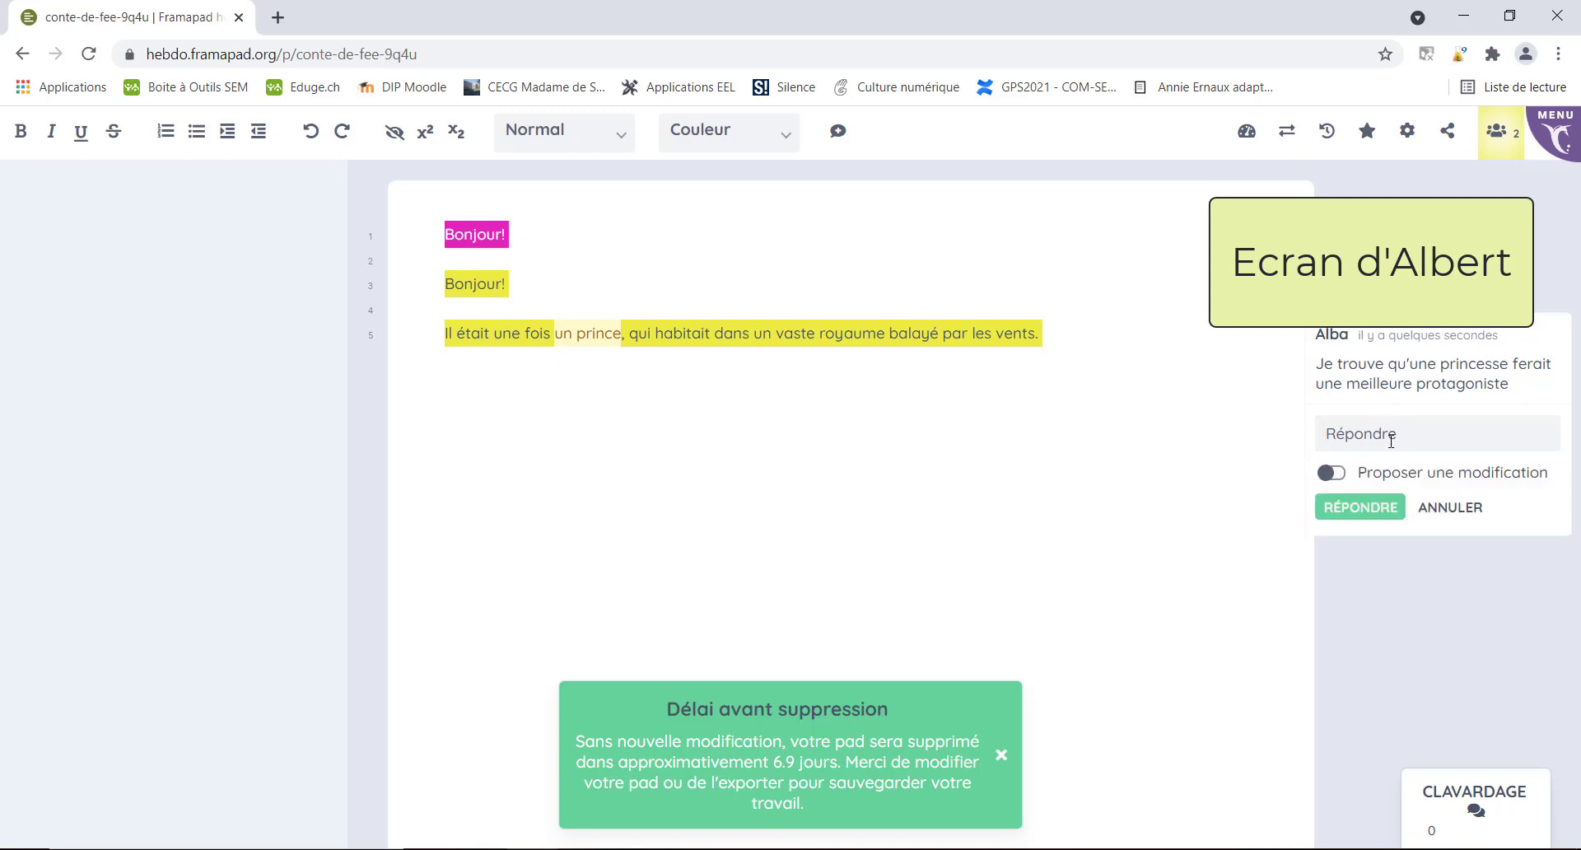
{"action": "type", "text": "OK"}
{"action": "left_click", "coordinate": [1389, 510]}
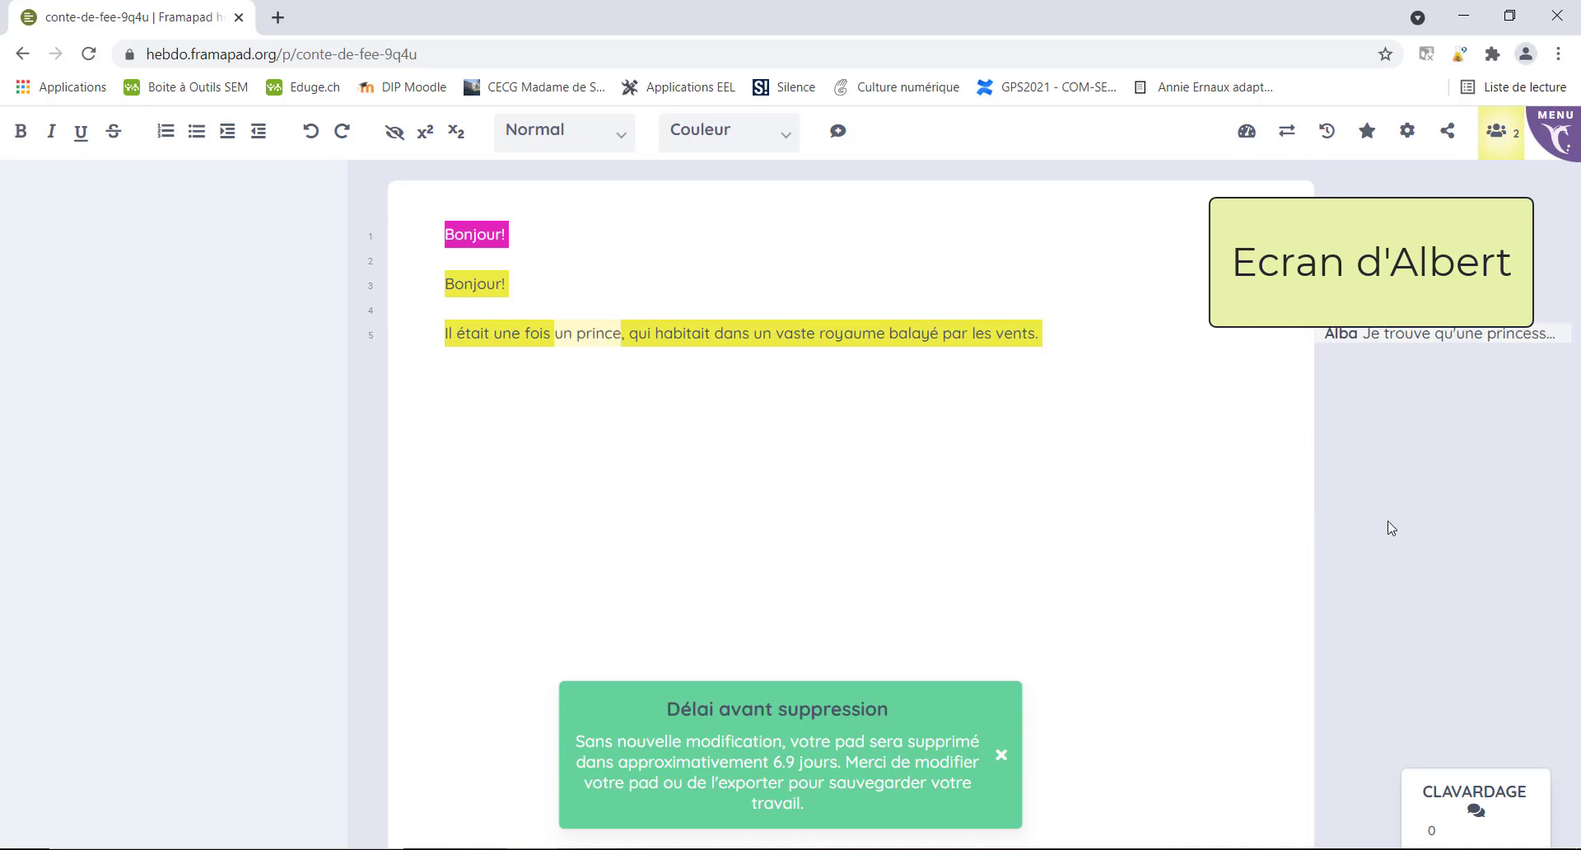
- Propose in the annotation thread a modification replacing "un prince" with "une princesse"
{"action": "left_click", "coordinate": [1386, 487]}
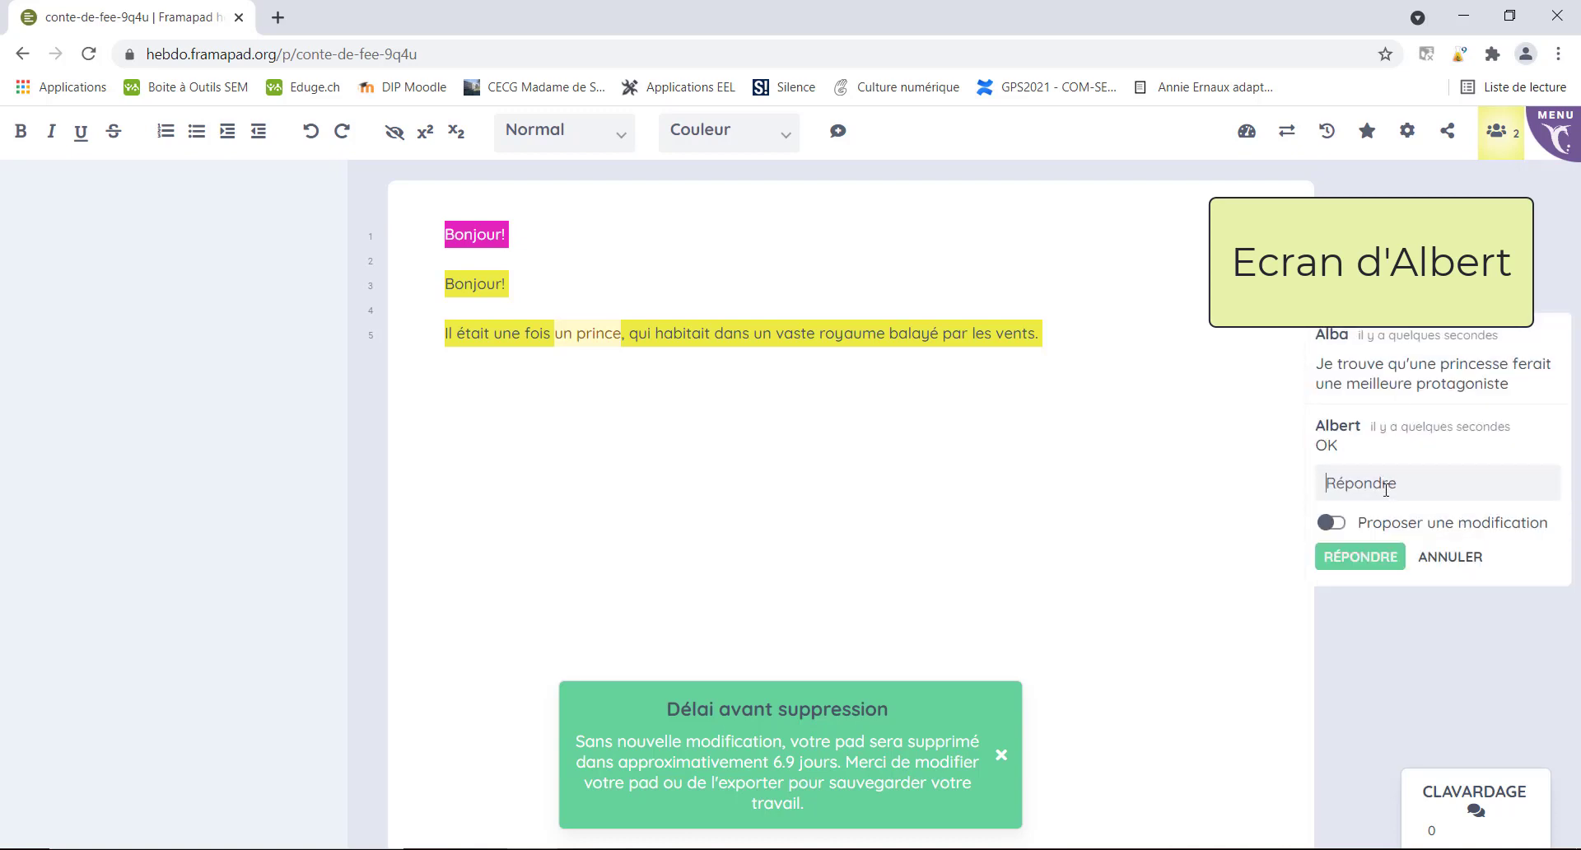
{"action": "left_click", "coordinate": [1332, 523]}
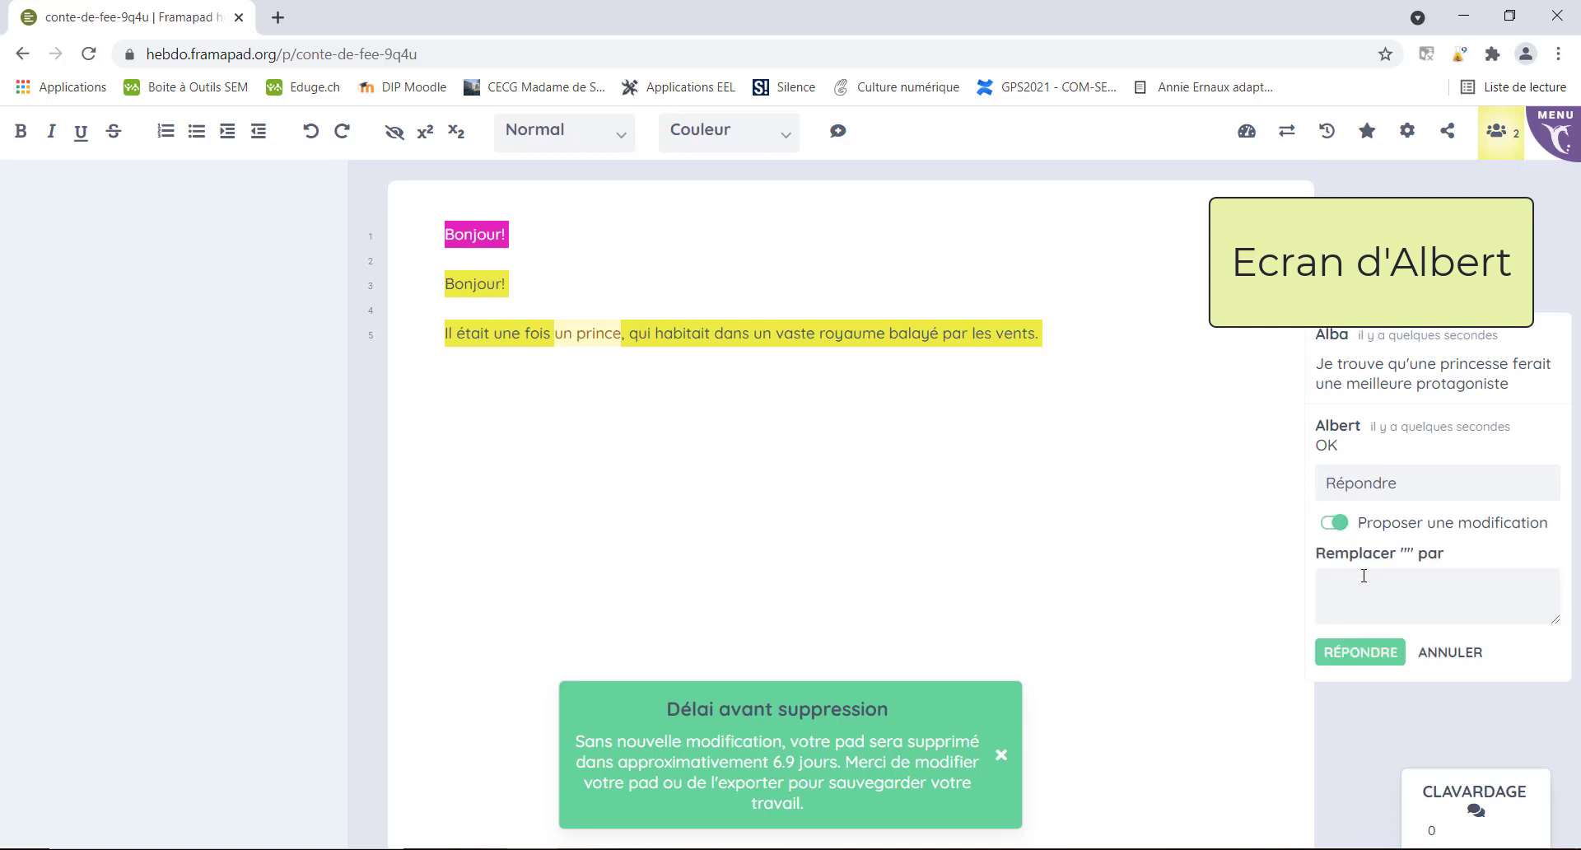
{"action": "type", "text": "une princesse"}
{"action": "left_click", "coordinate": [1397, 660]}
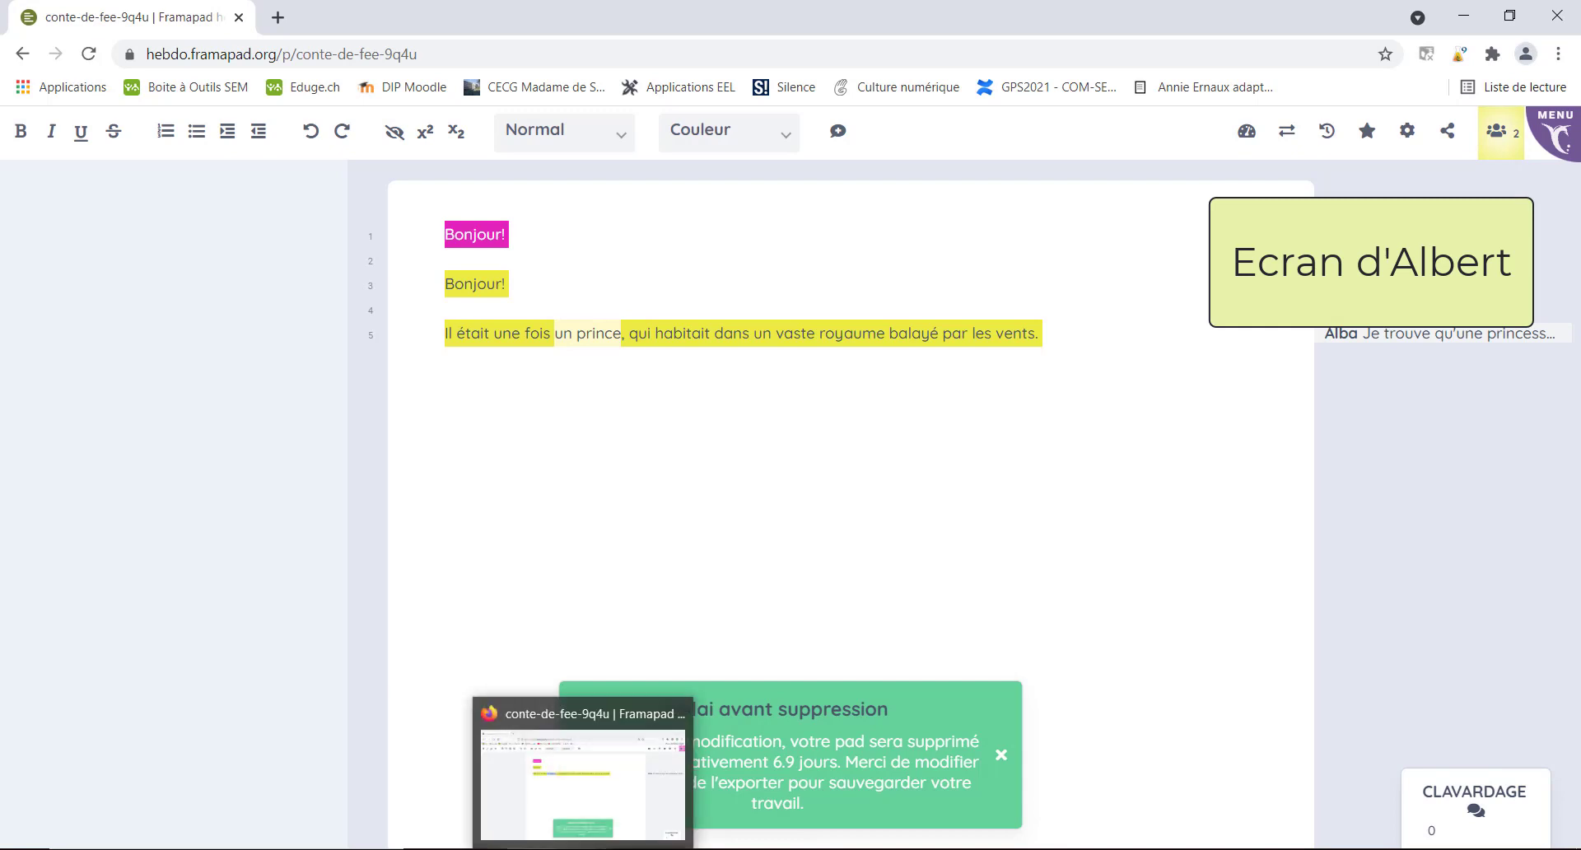
- Switch to the first author's pad in Firefox, apply the proposed replacement of "un prince" and delete the annotation
{"action": "left_click", "coordinate": [583, 849]}
{"action": "mouse_move", "coordinate": [1363, 386]}
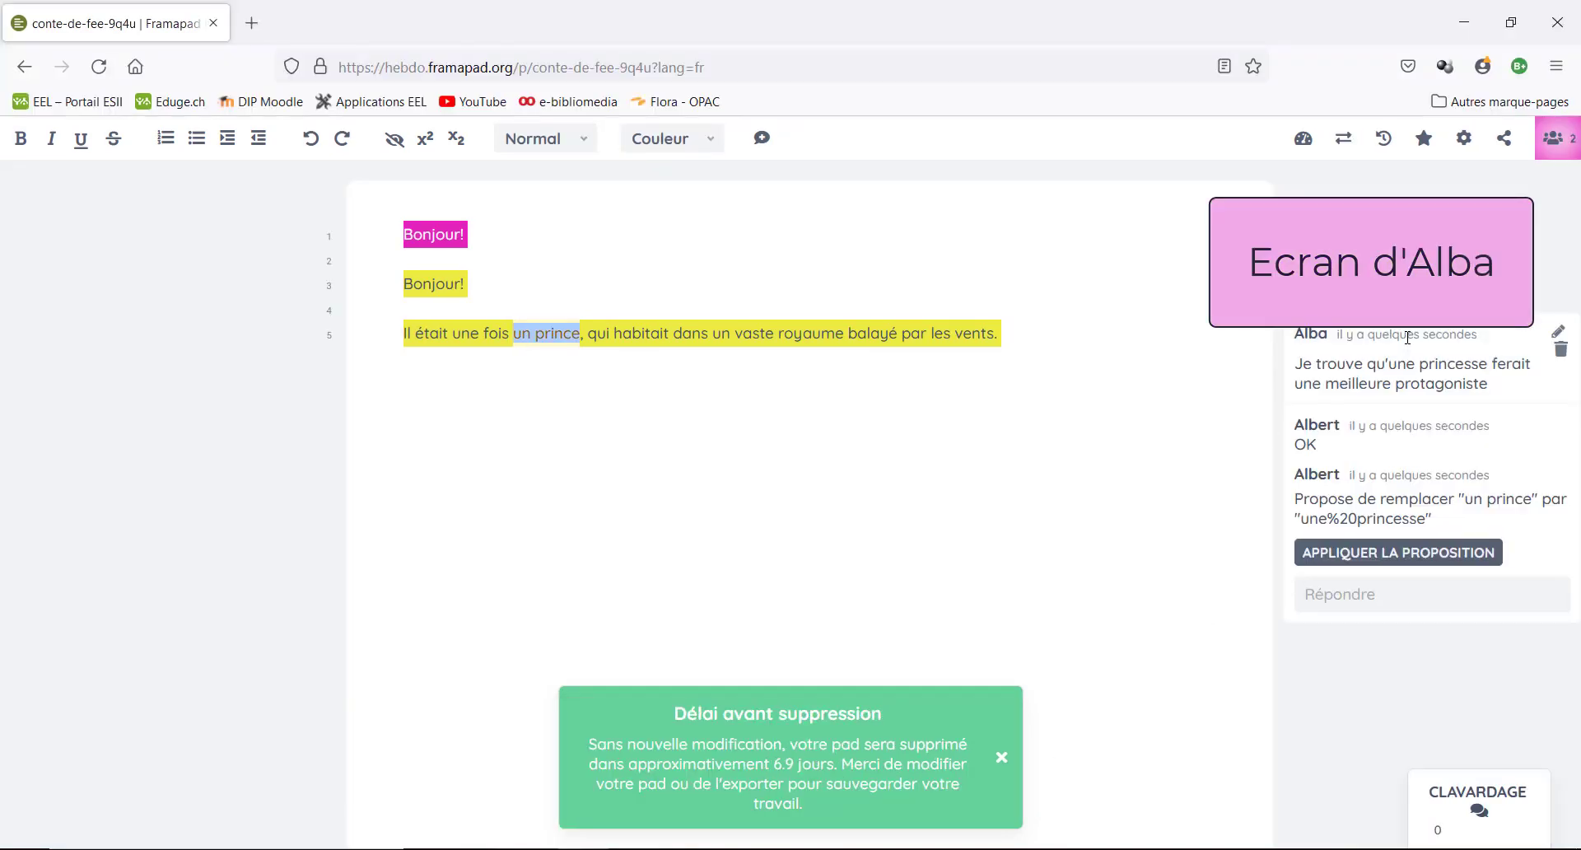
{"action": "left_click", "coordinate": [1353, 554]}
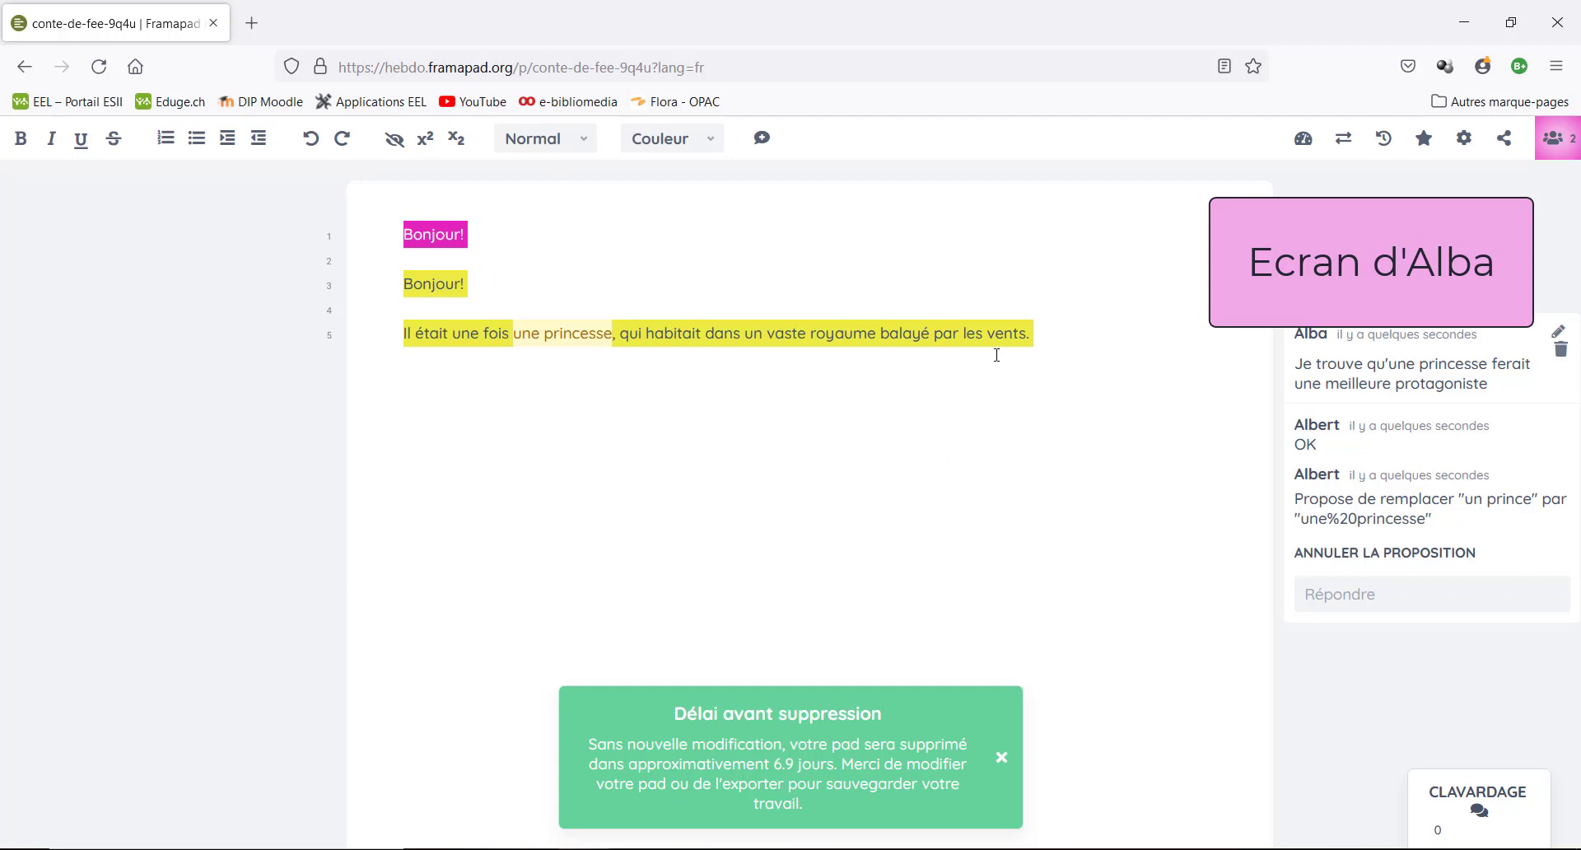
{"action": "left_click", "coordinate": [1562, 355]}
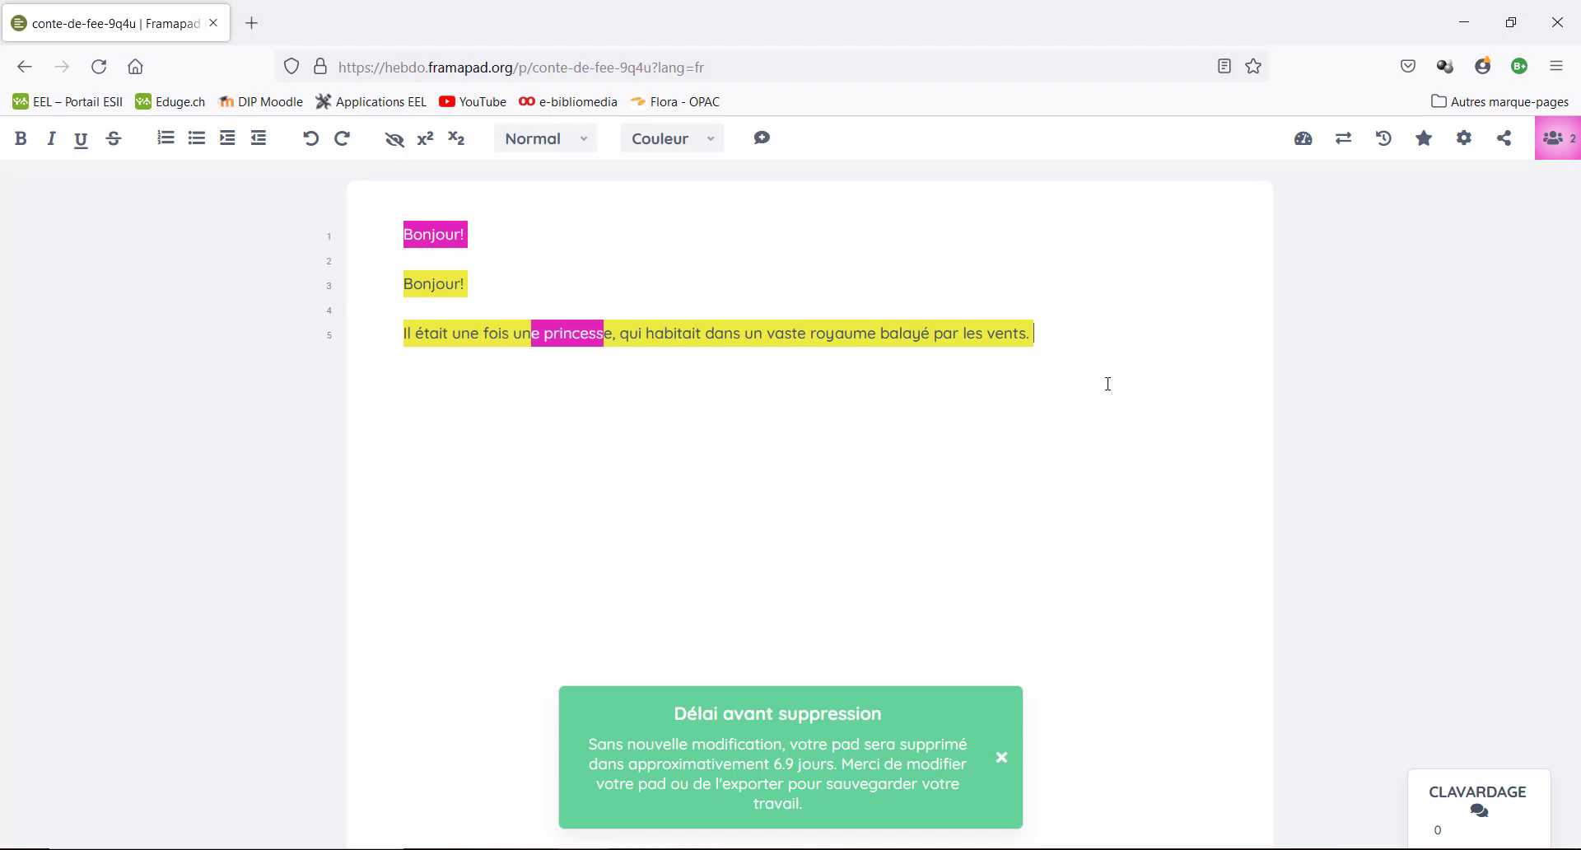
{"action": "left_click", "coordinate": [1075, 385]}
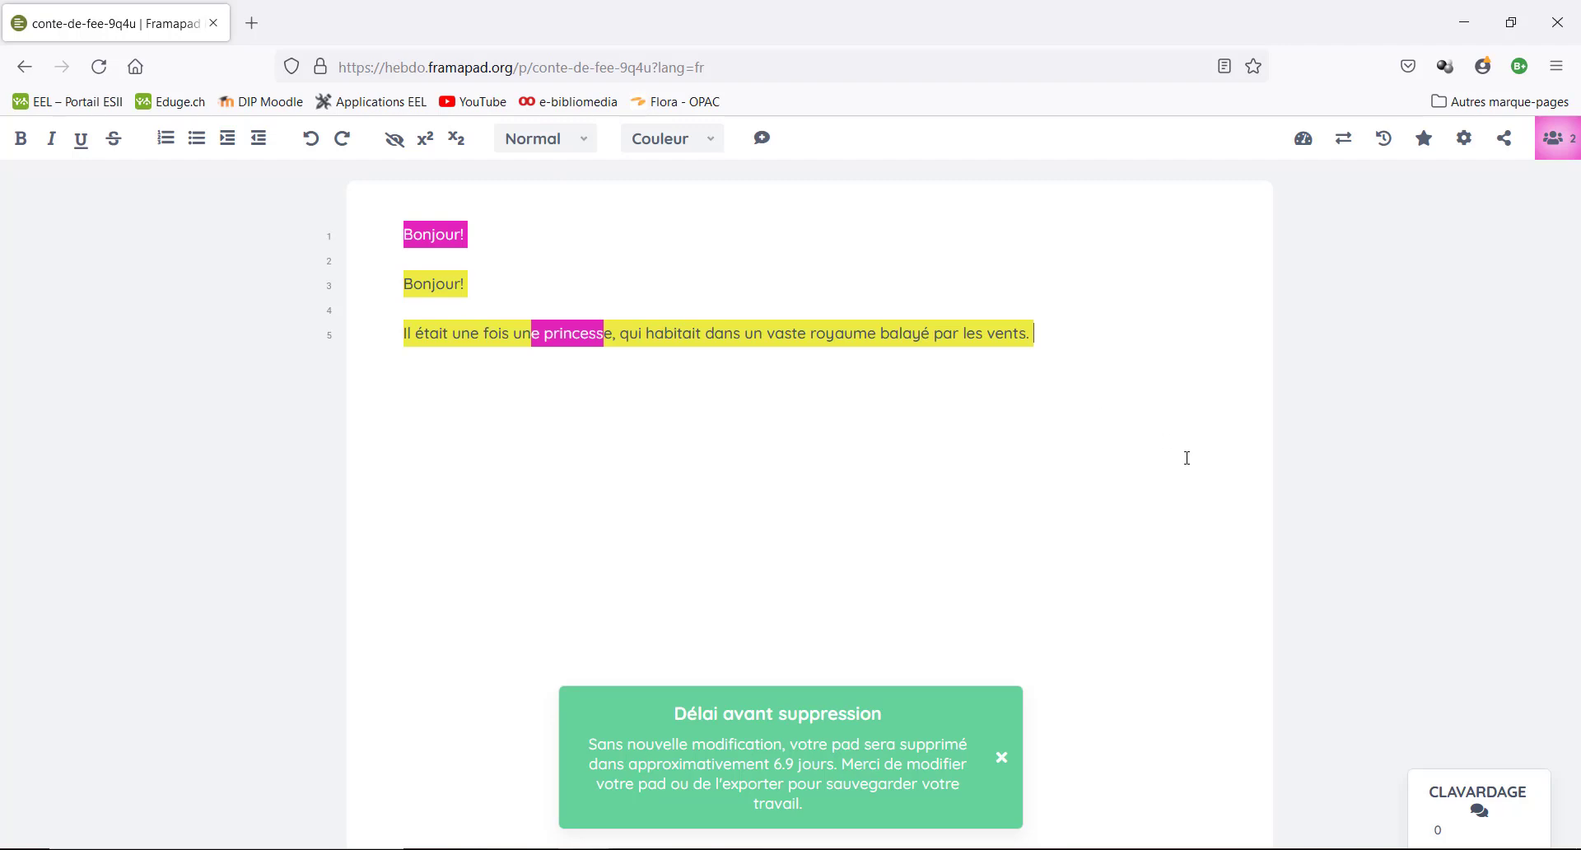
- Send "hello!" in the pad's chat and dock the chat as a full-height column beside the text
{"action": "left_click", "coordinate": [1508, 805]}
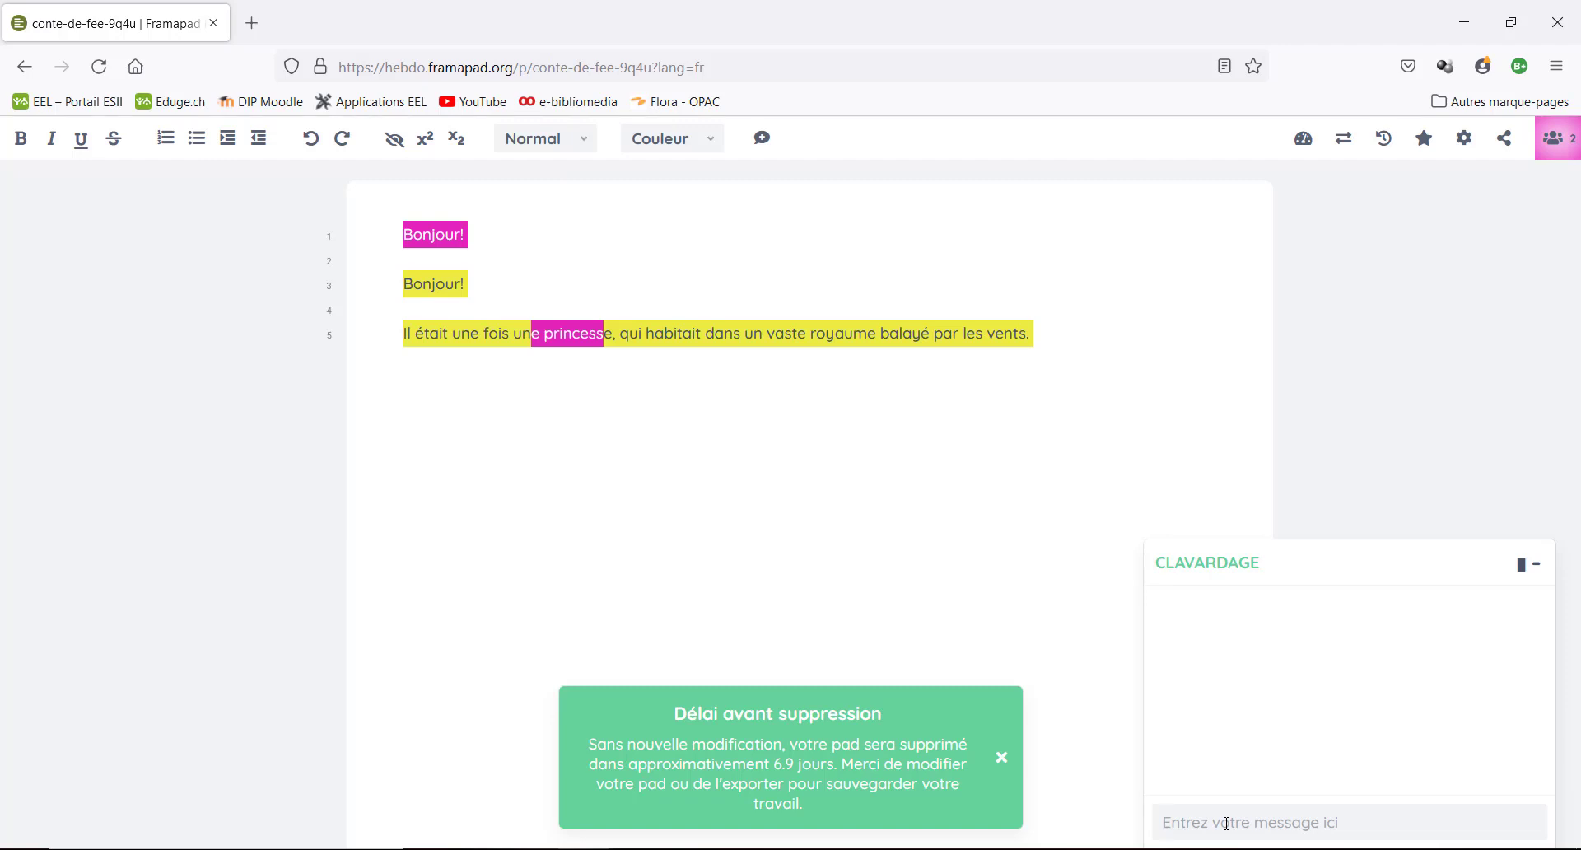
{"action": "type", "text": "hello!"}
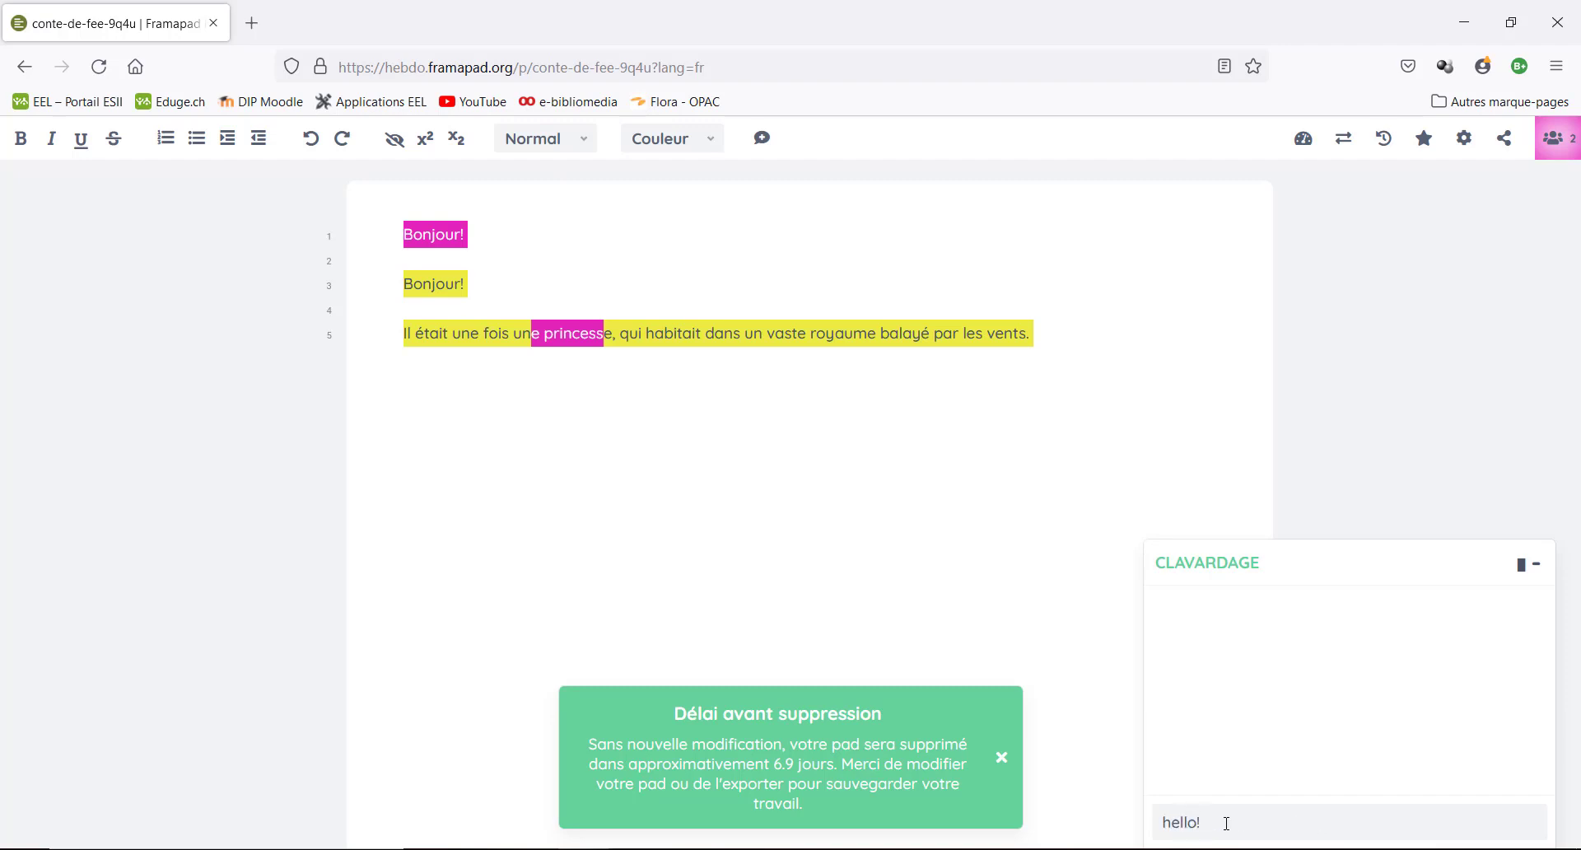
{"action": "key", "text": "Return"}
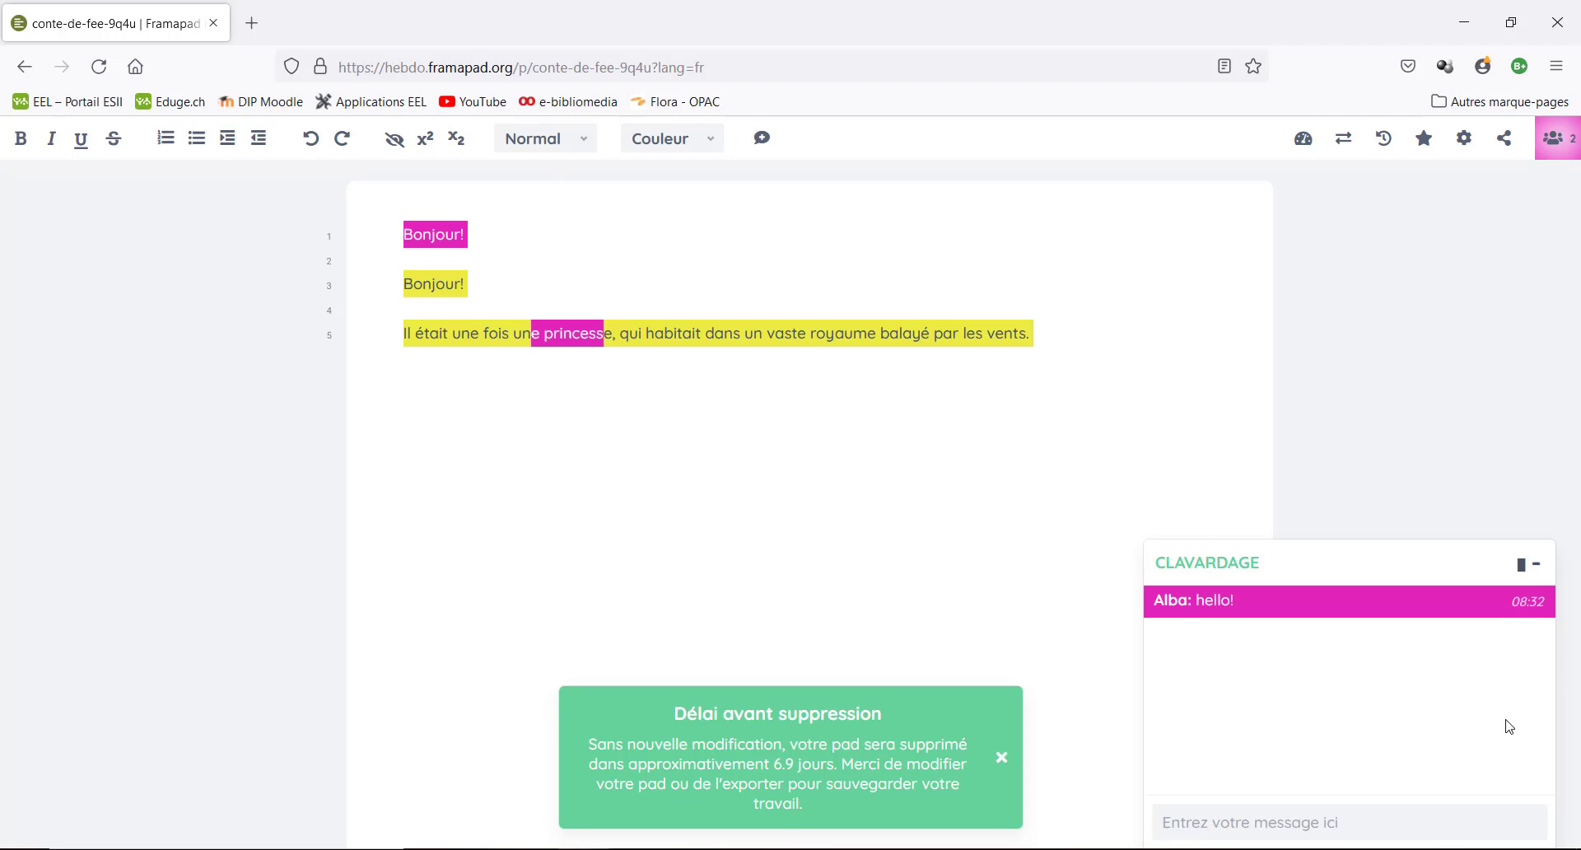
{"action": "left_click", "coordinate": [1521, 573]}
{"action": "left_click", "coordinate": [1521, 568]}
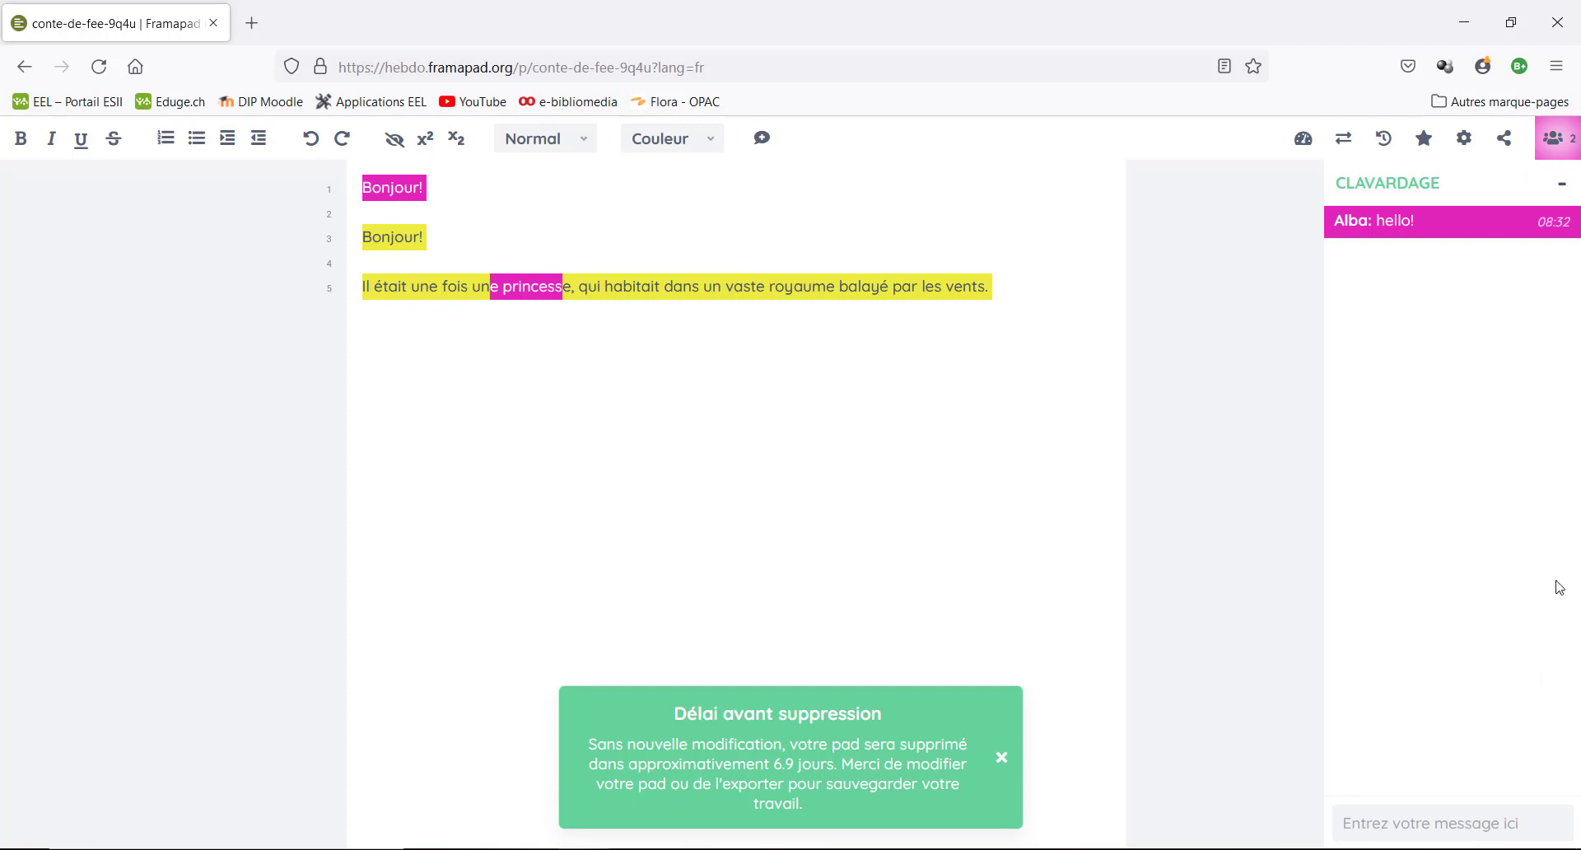
{"action": "left_click", "coordinate": [1558, 187]}
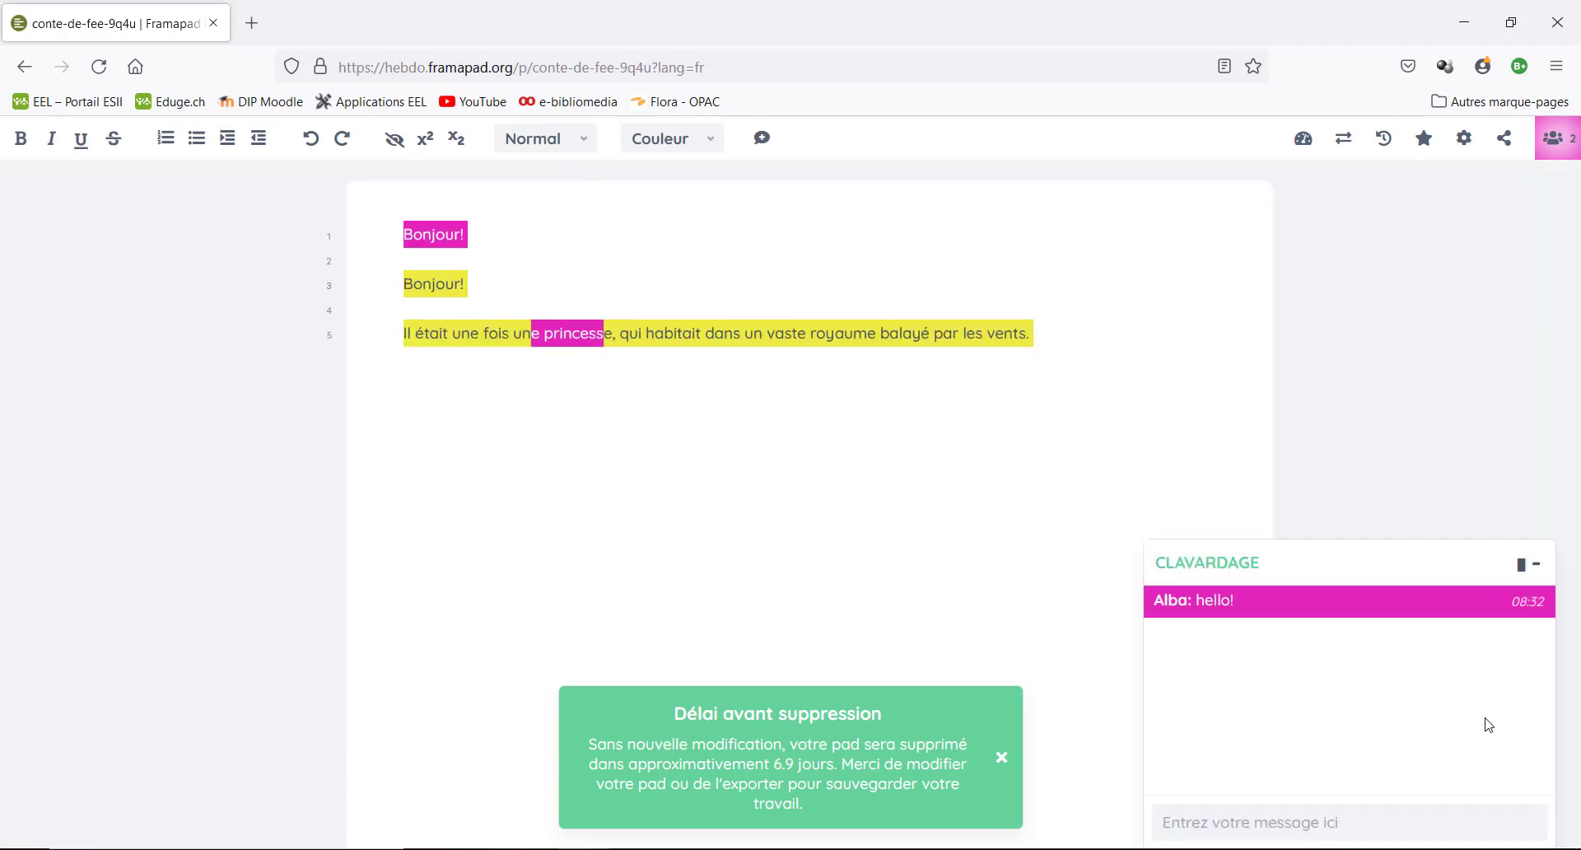
{"action": "left_click", "coordinate": [1521, 565]}
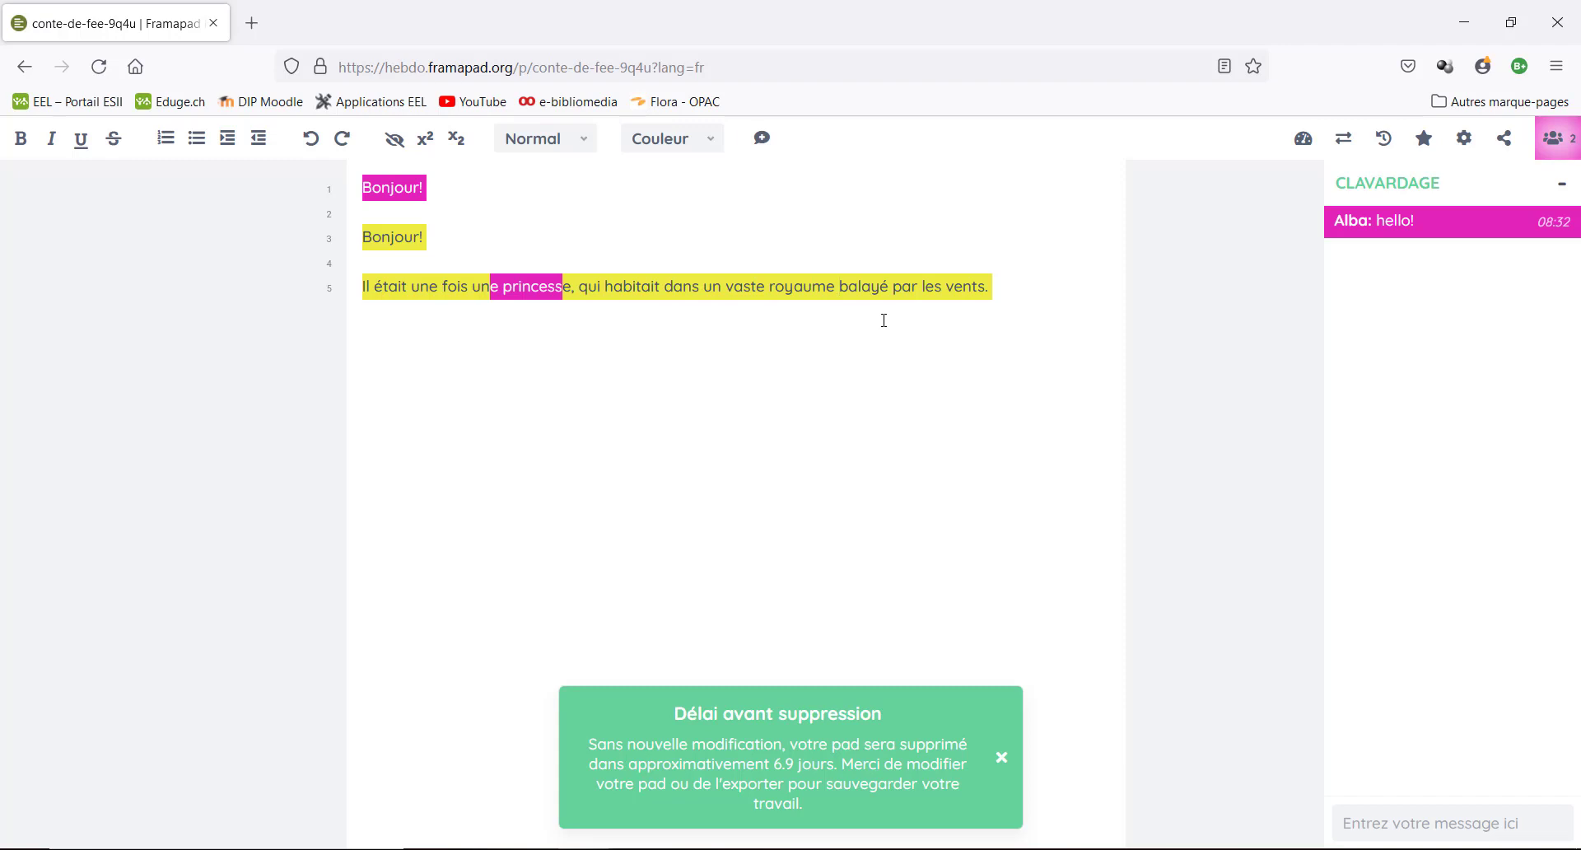
- Insert the word "constamment" before "balayé" on line 5
{"action": "type", "text": "constamment"}
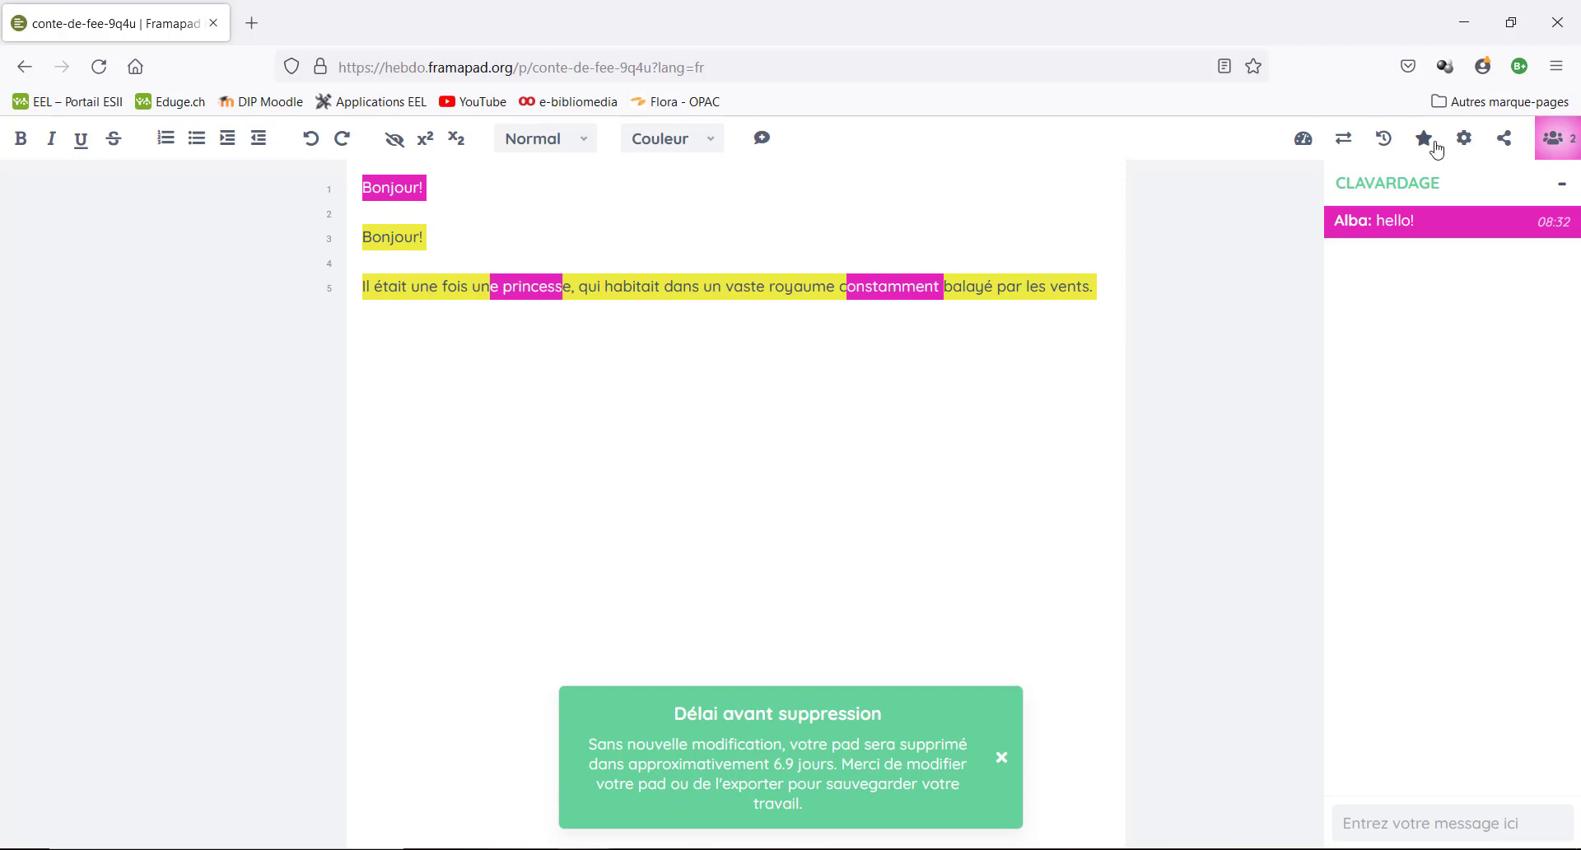
- Replay the pad's version history, go back to version 26 on the timeline, and return to the pad
{"action": "left_click", "coordinate": [1377, 148]}
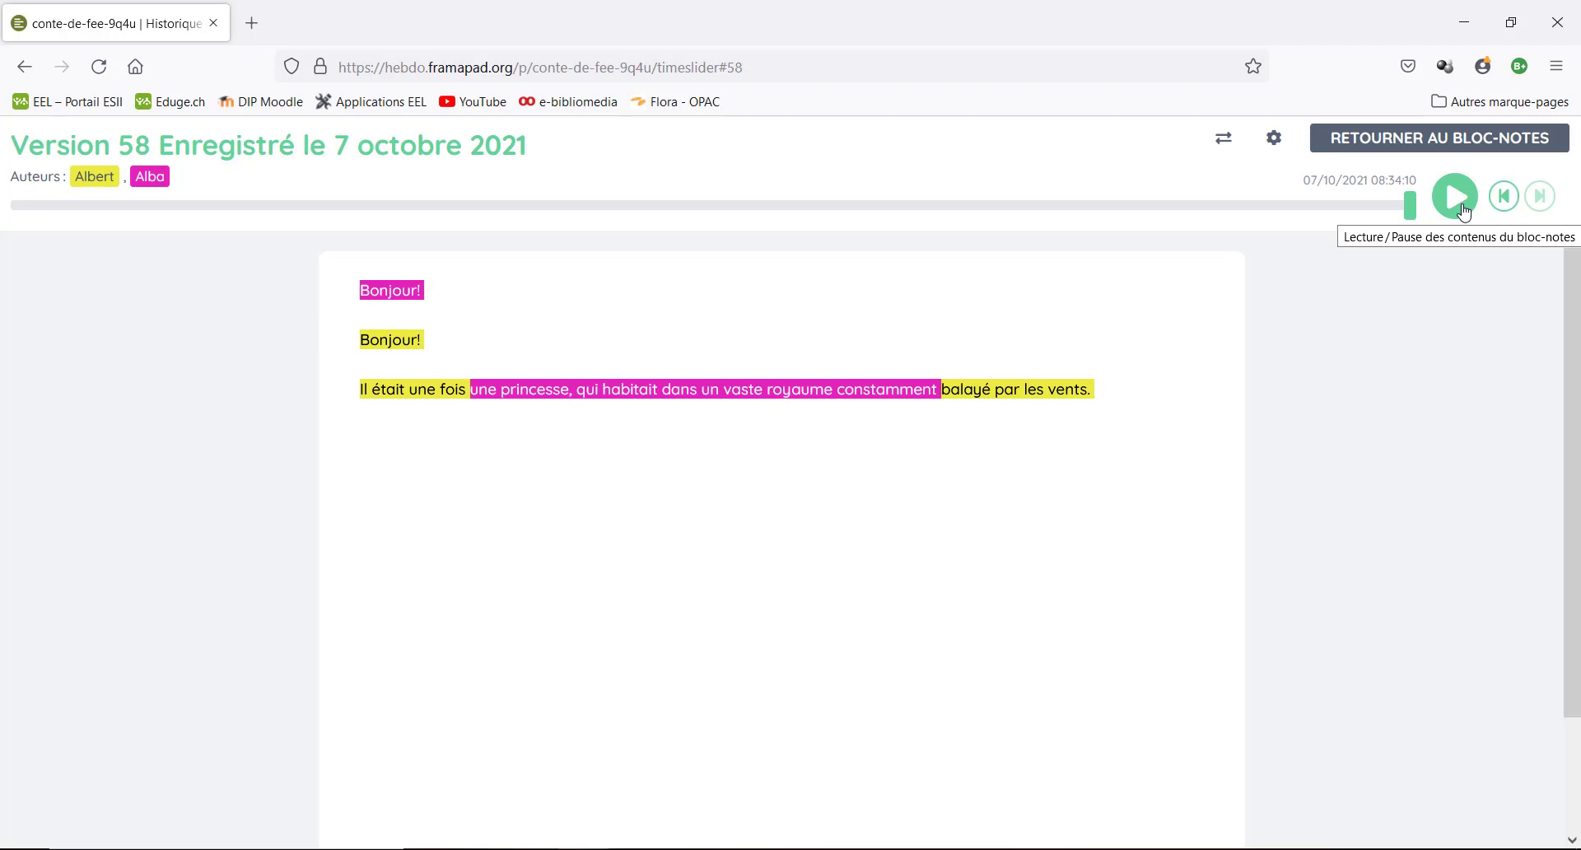
{"action": "left_click", "coordinate": [1455, 197]}
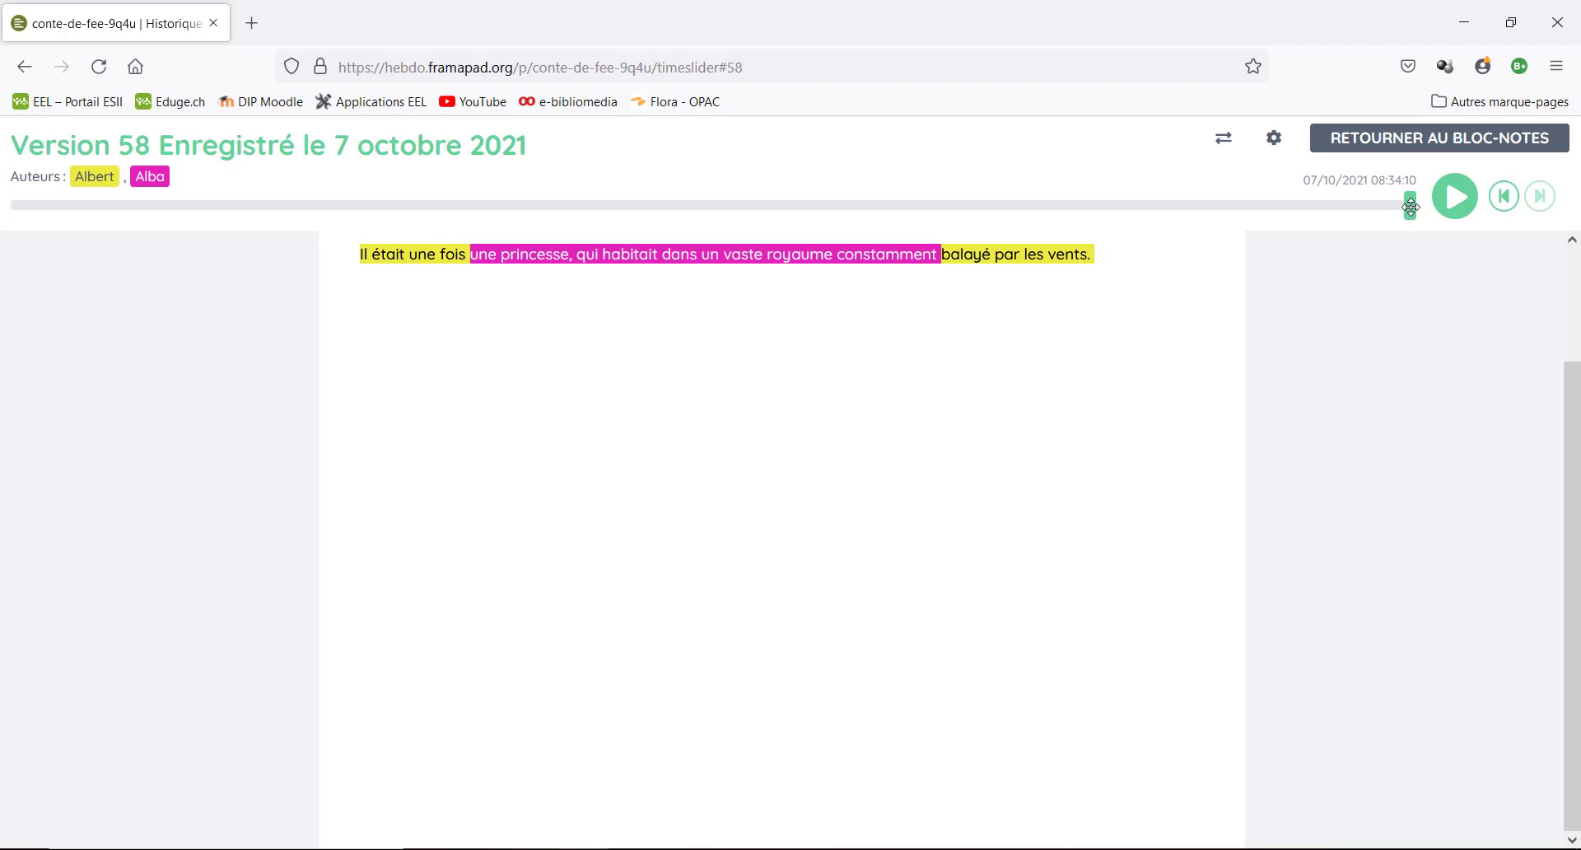
{"action": "left_click_drag", "start_coordinate": [1411, 207], "coordinate": [642, 210]}
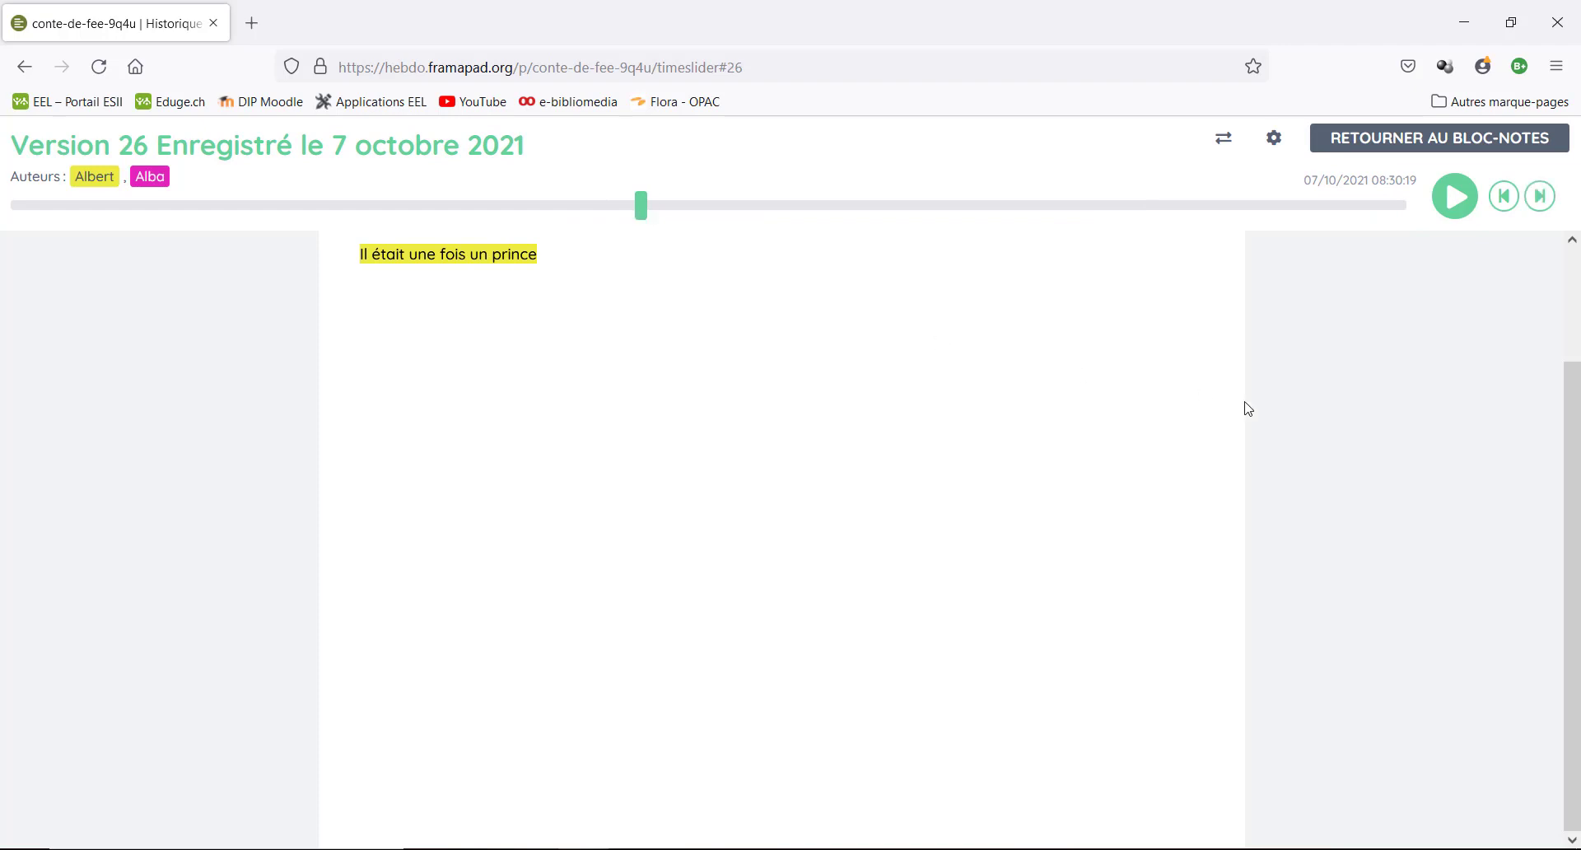
{"action": "left_click", "coordinate": [1395, 149]}
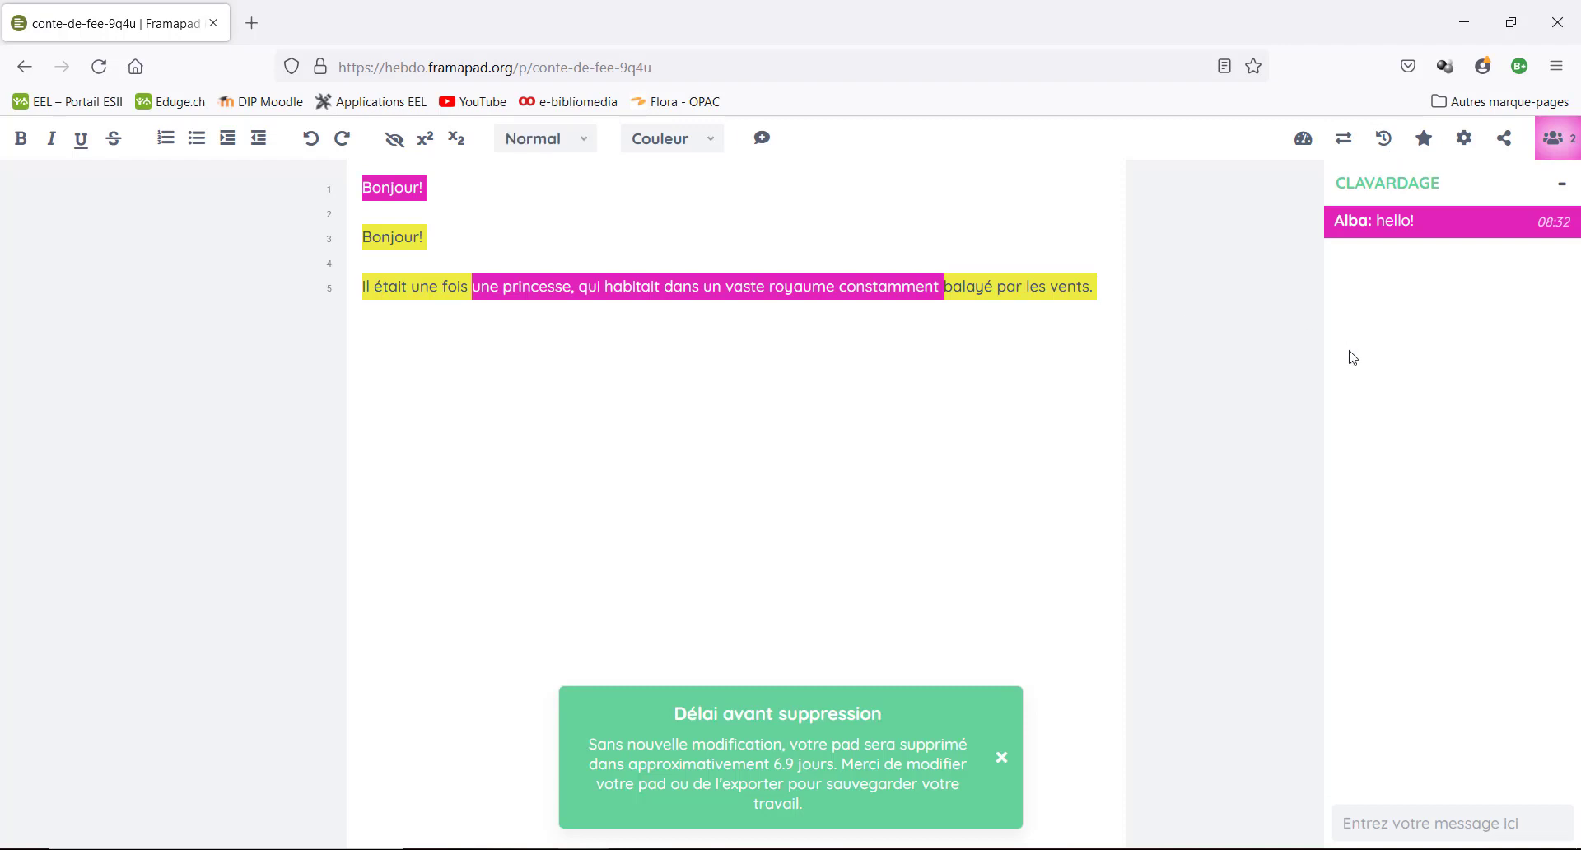
- Star the current revision and append "Dans ce royaume, aucune fleur ne poussait jamais à cause du climat très peu accueillant." to line 5
{"action": "left_click", "coordinate": [1425, 141]}
{"action": "type", "text": "Dans ce royaume, au"}
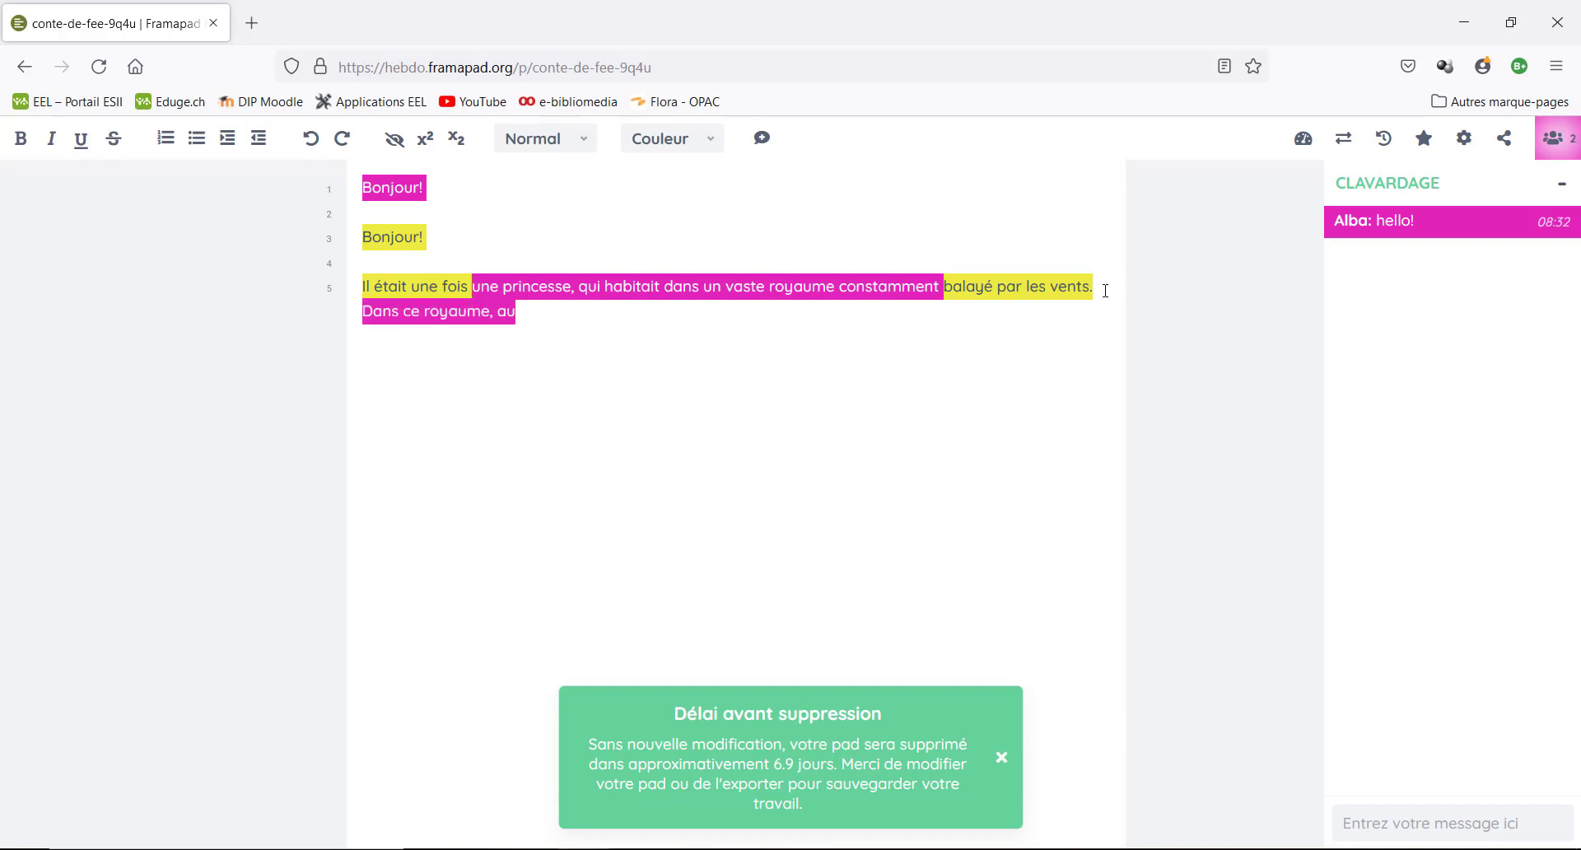
{"action": "type", "text": "cune fleur ne poussait jamais à cause d"}
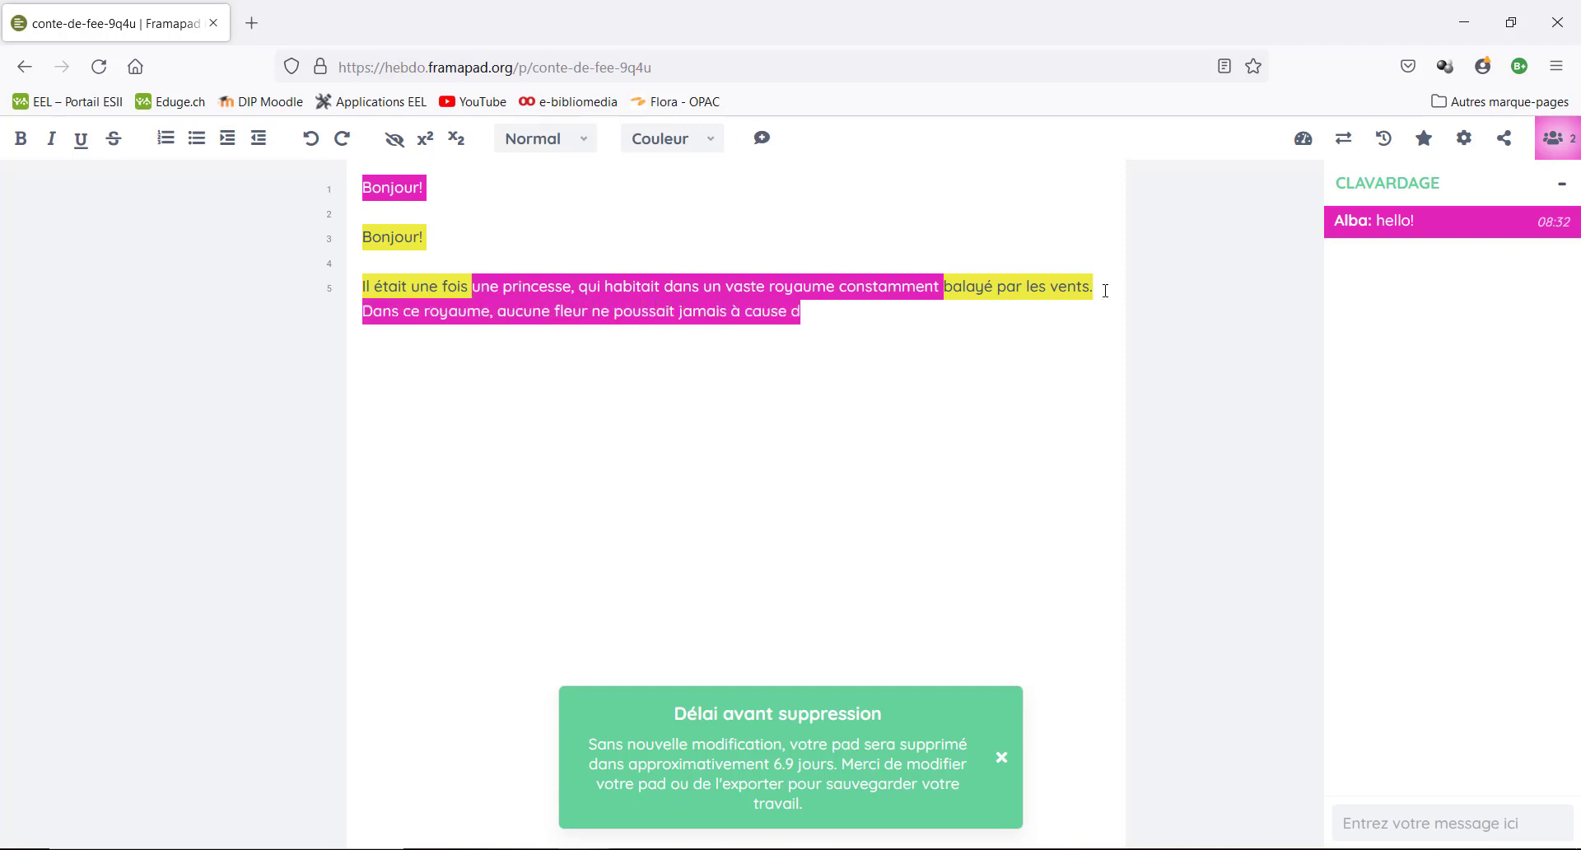
{"action": "type", "text": "u climat très peu accueillant."}
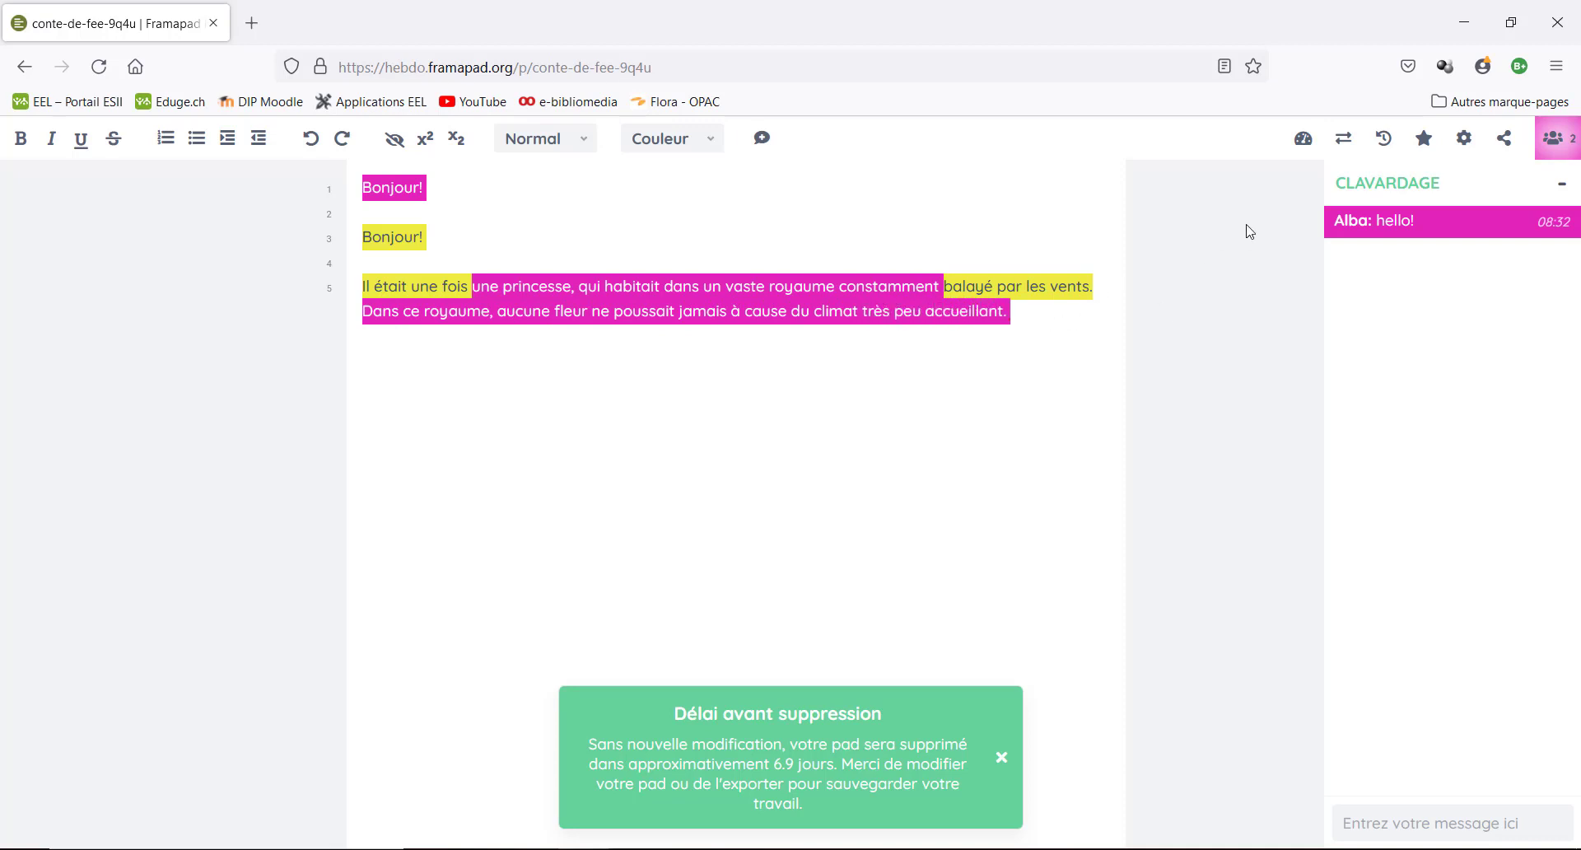
- Examine the starred revision's position on the version history timeline and return to the pad
{"action": "left_click", "coordinate": [1386, 144]}
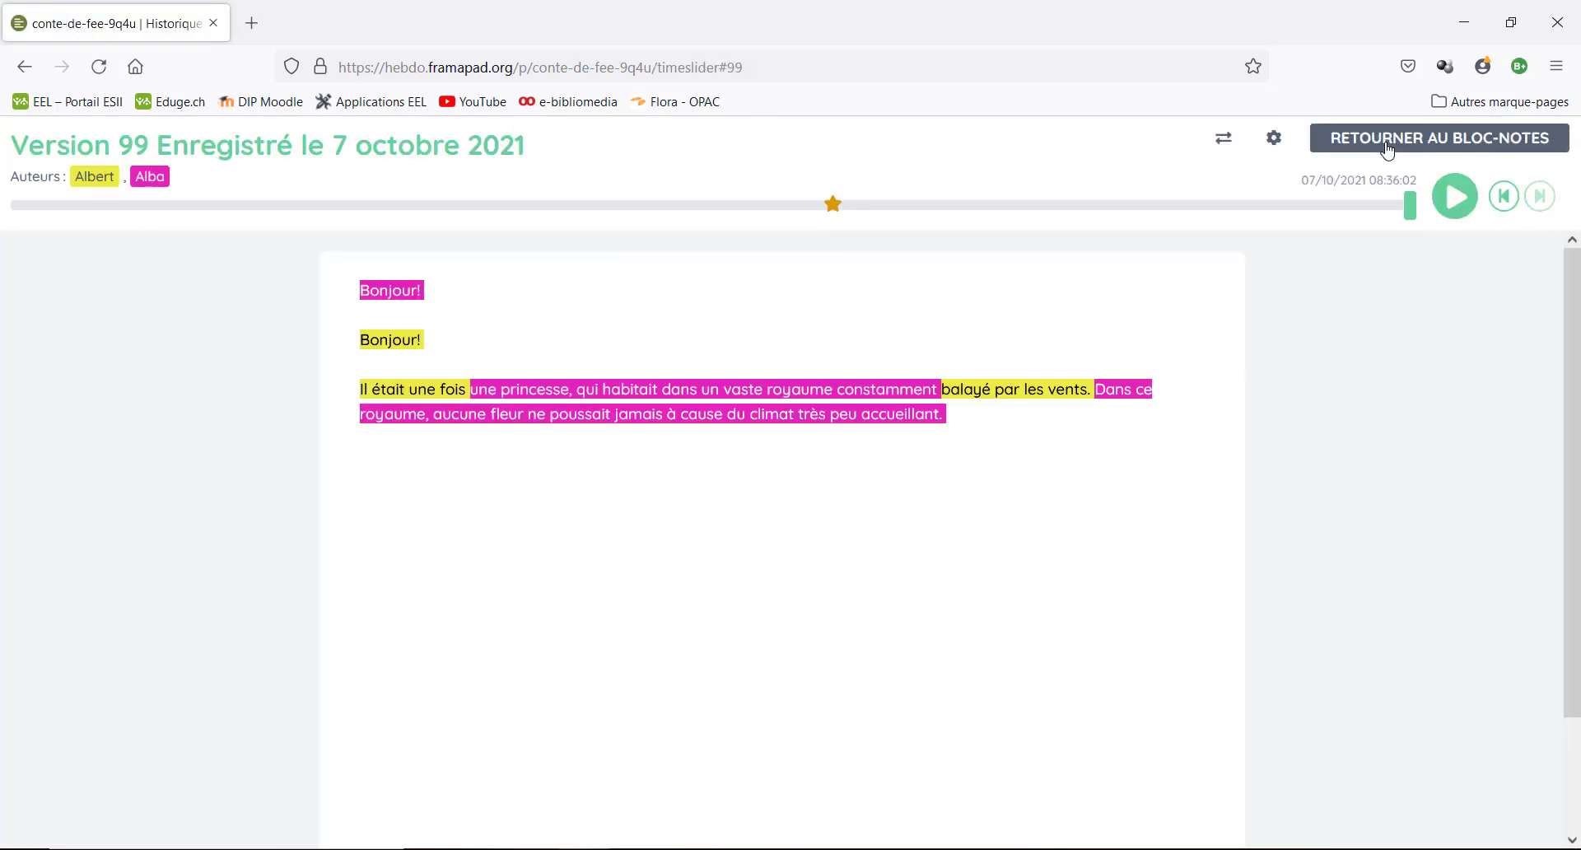
{"action": "left_click_drag", "start_coordinate": [1409, 204], "coordinate": [1443, 240]}
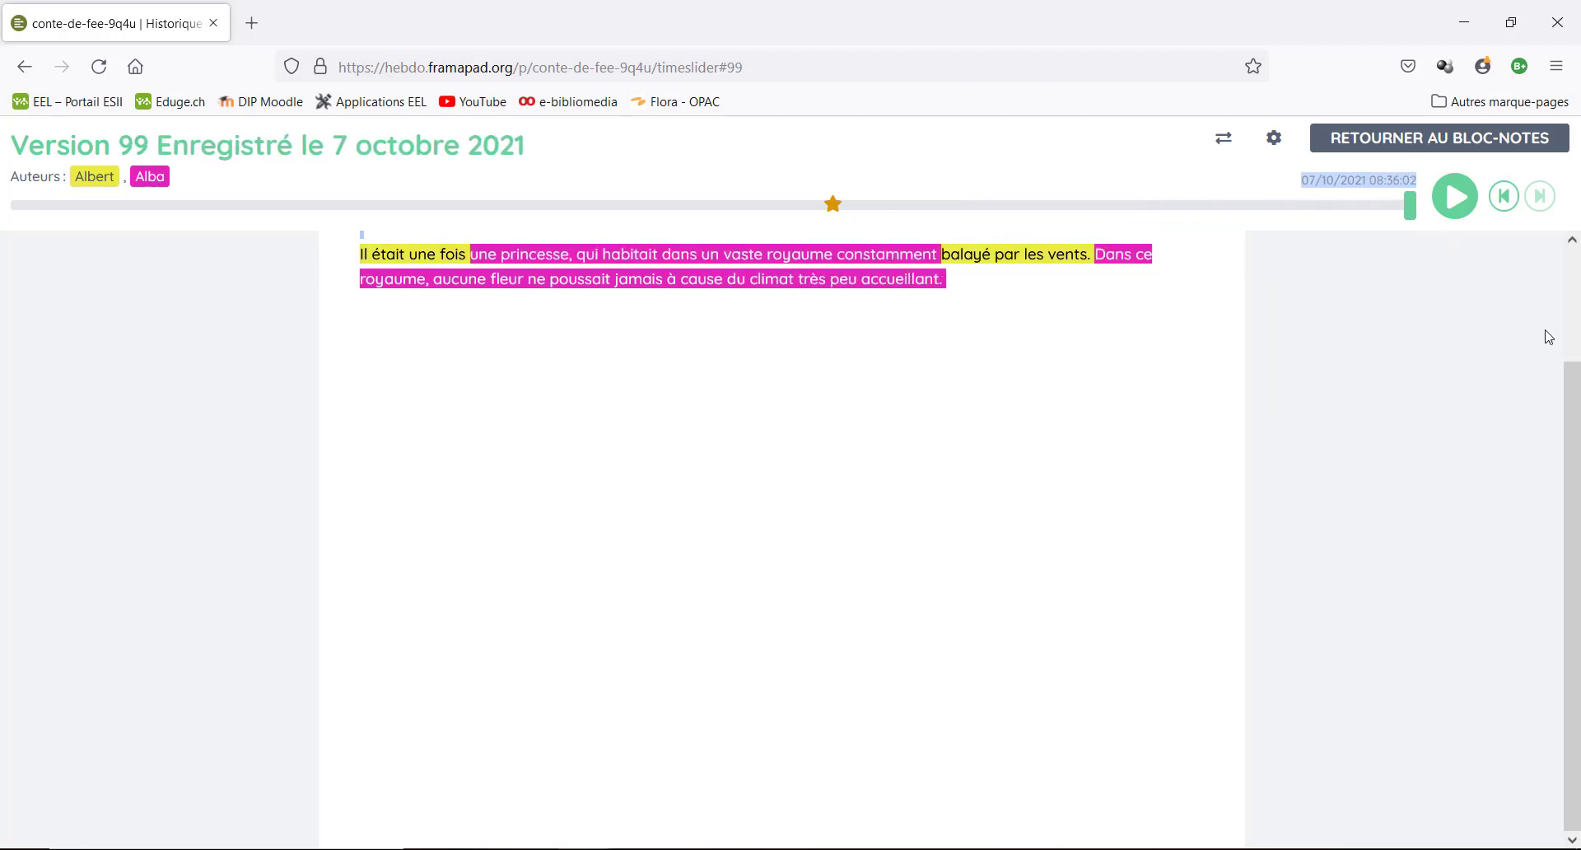
{"action": "left_click", "coordinate": [1448, 143]}
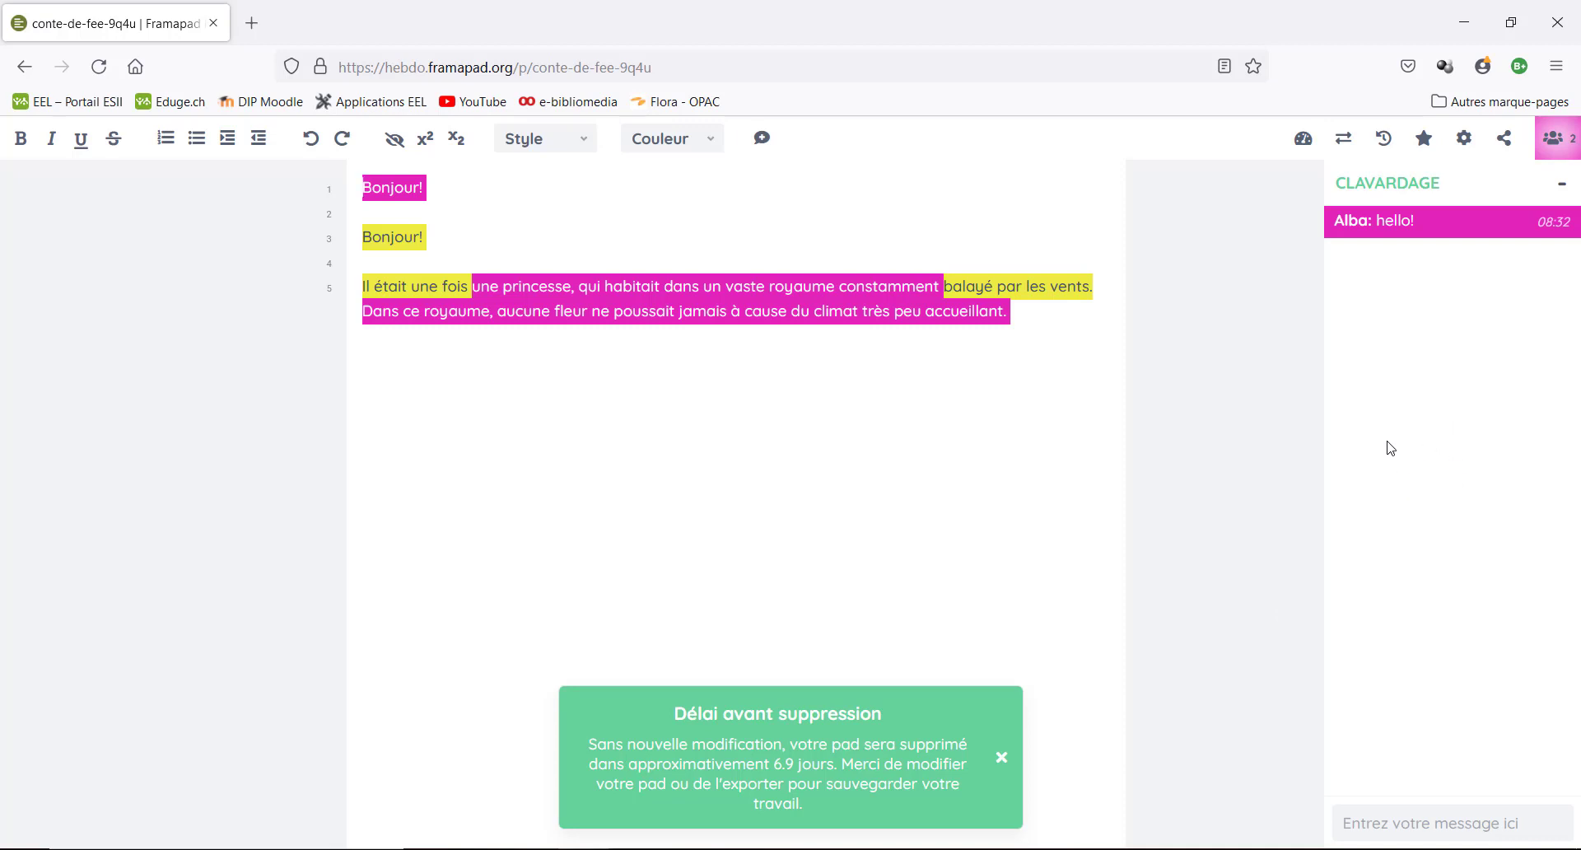
- Check the pad's word count statistics and review the pad settings, closing both without changes
{"action": "left_click", "coordinate": [1301, 149]}
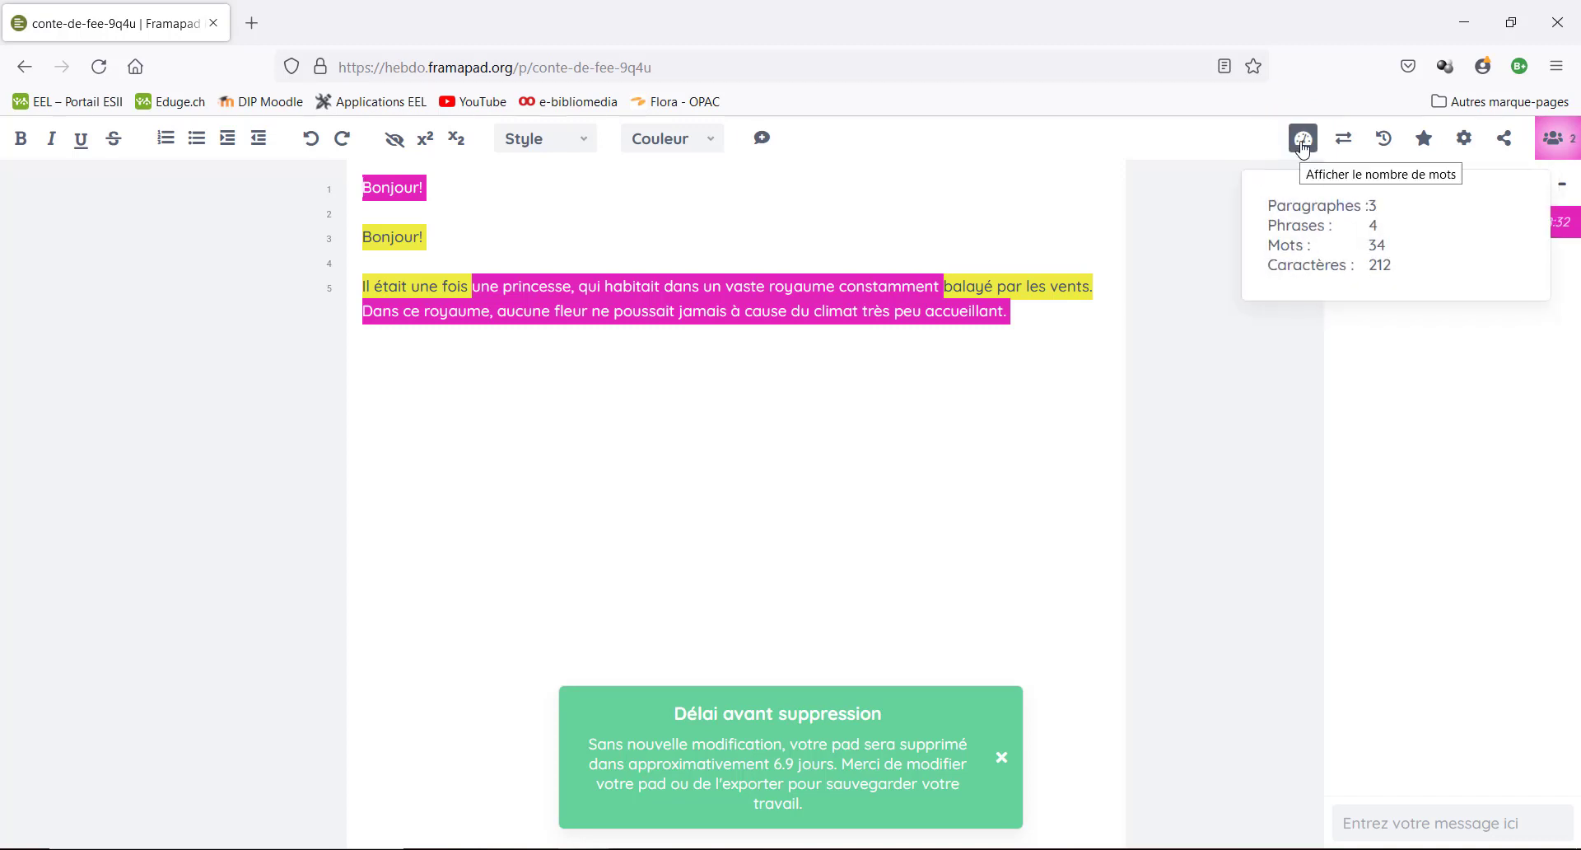
{"action": "left_click", "coordinate": [1302, 148]}
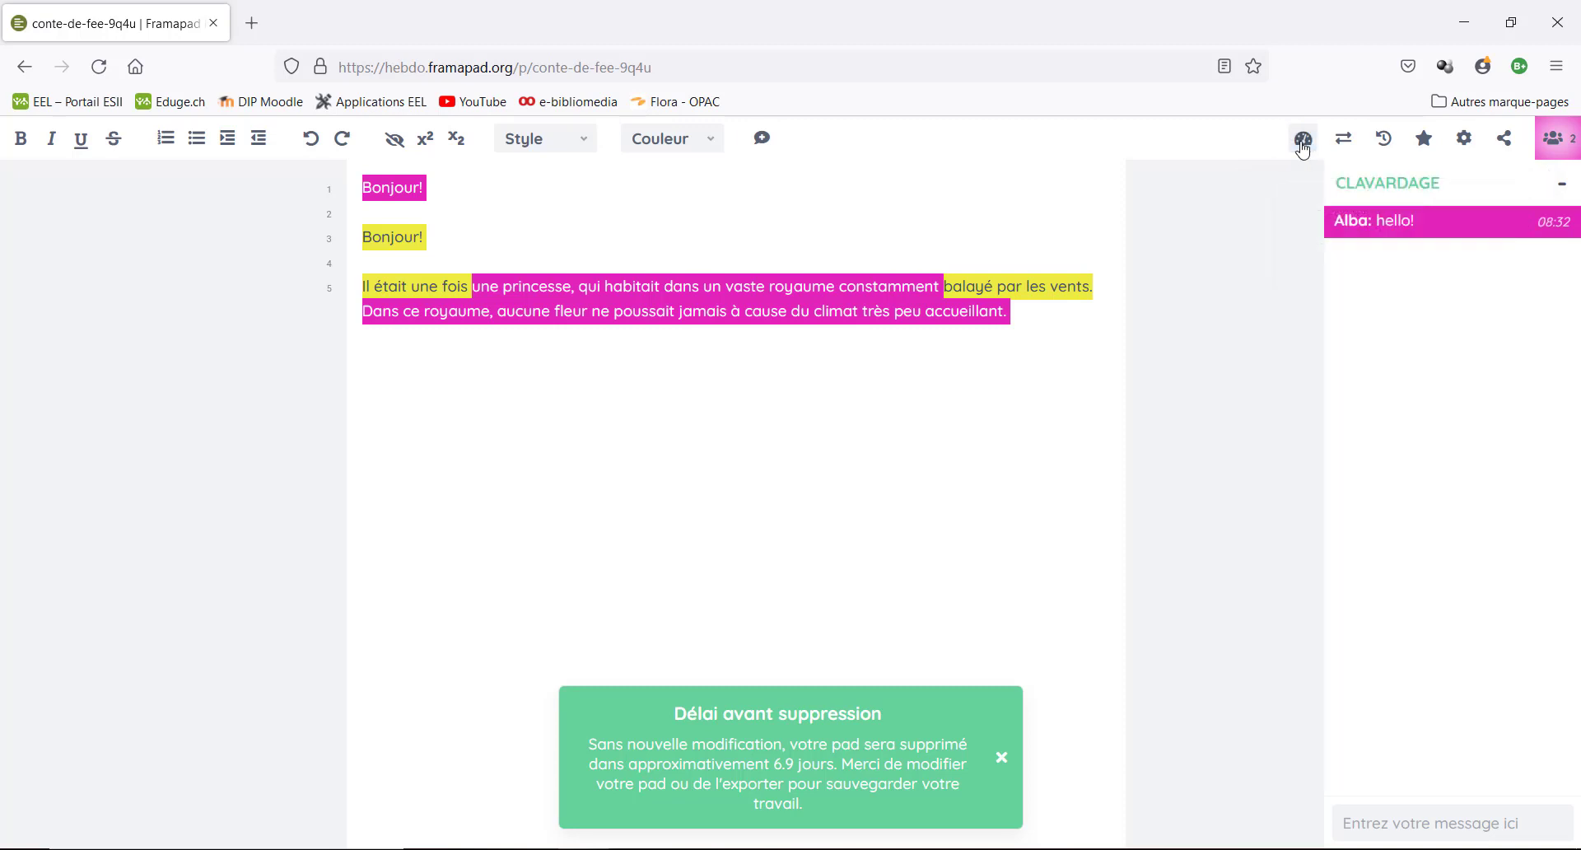
{"action": "left_click", "coordinate": [1473, 149]}
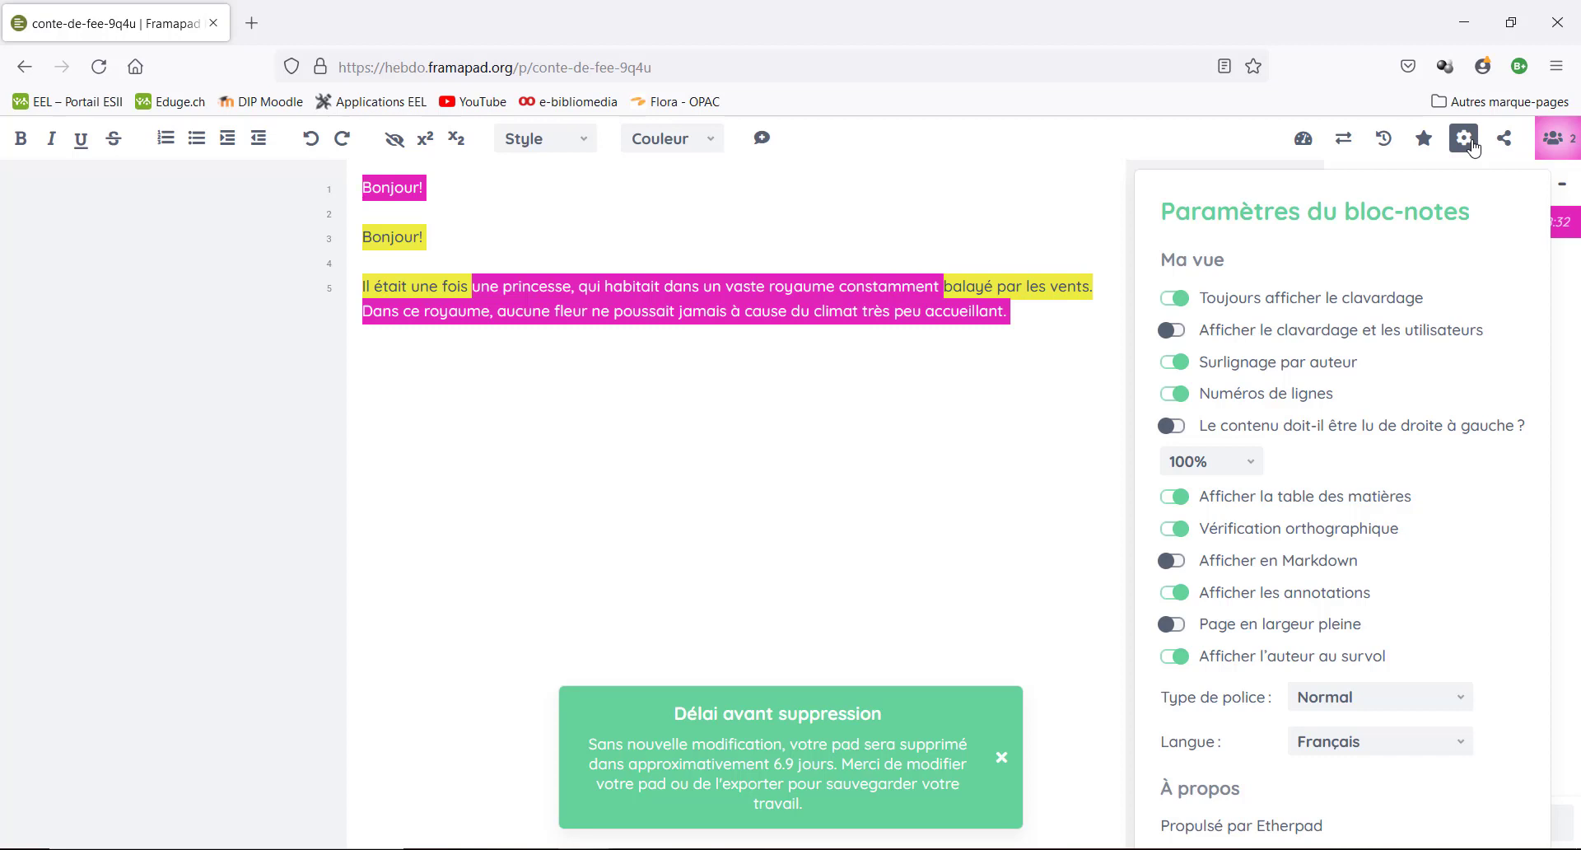
{"action": "left_click", "coordinate": [1470, 144]}
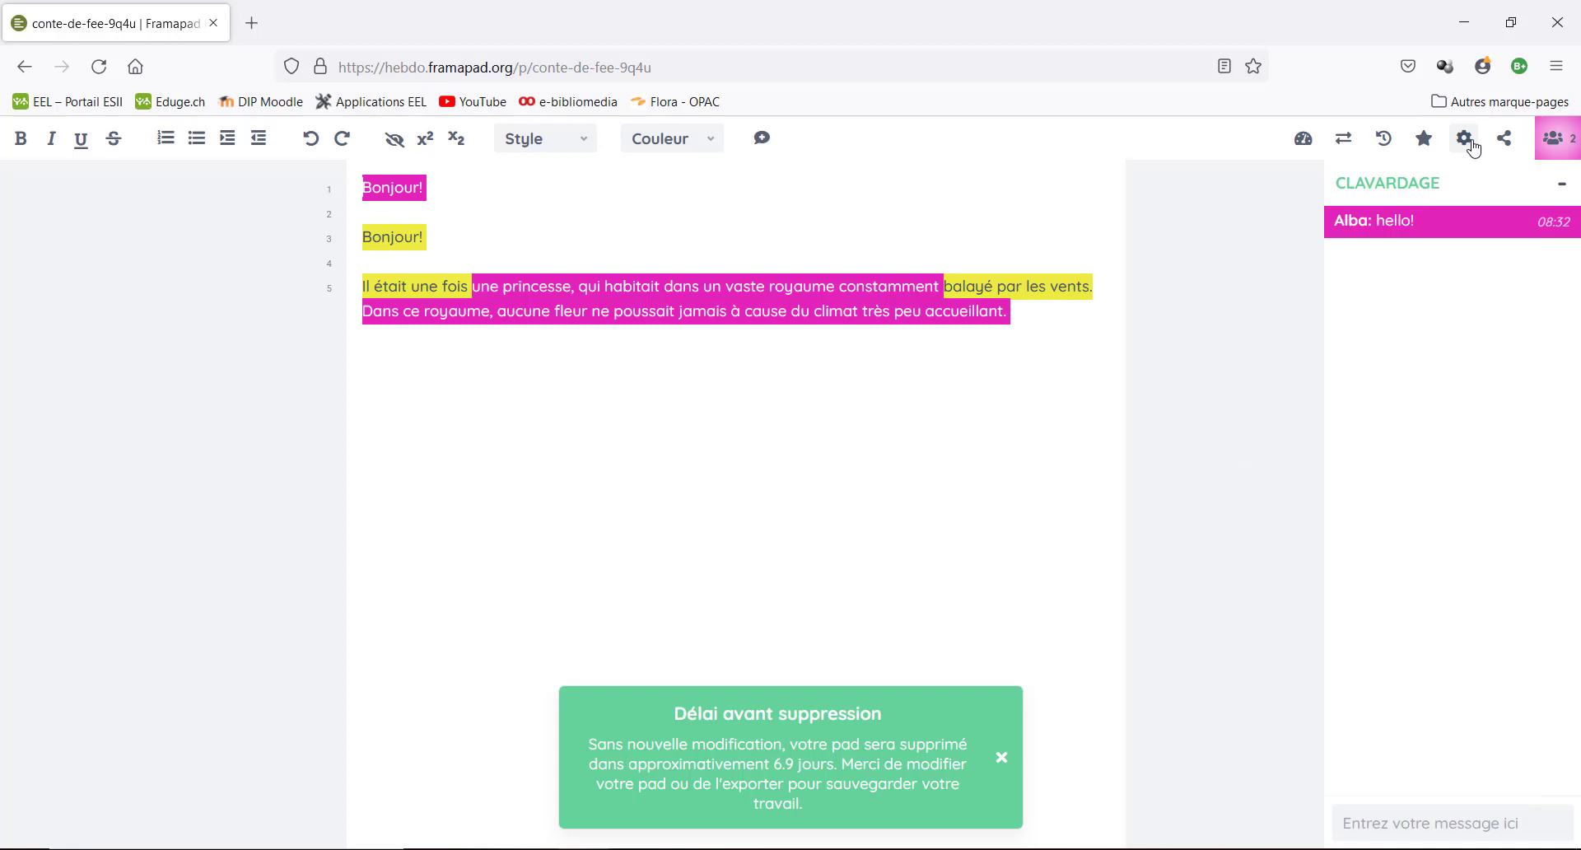
- View the import and export options, and clear the author highlighting throughout the document
{"action": "left_click", "coordinate": [1354, 151]}
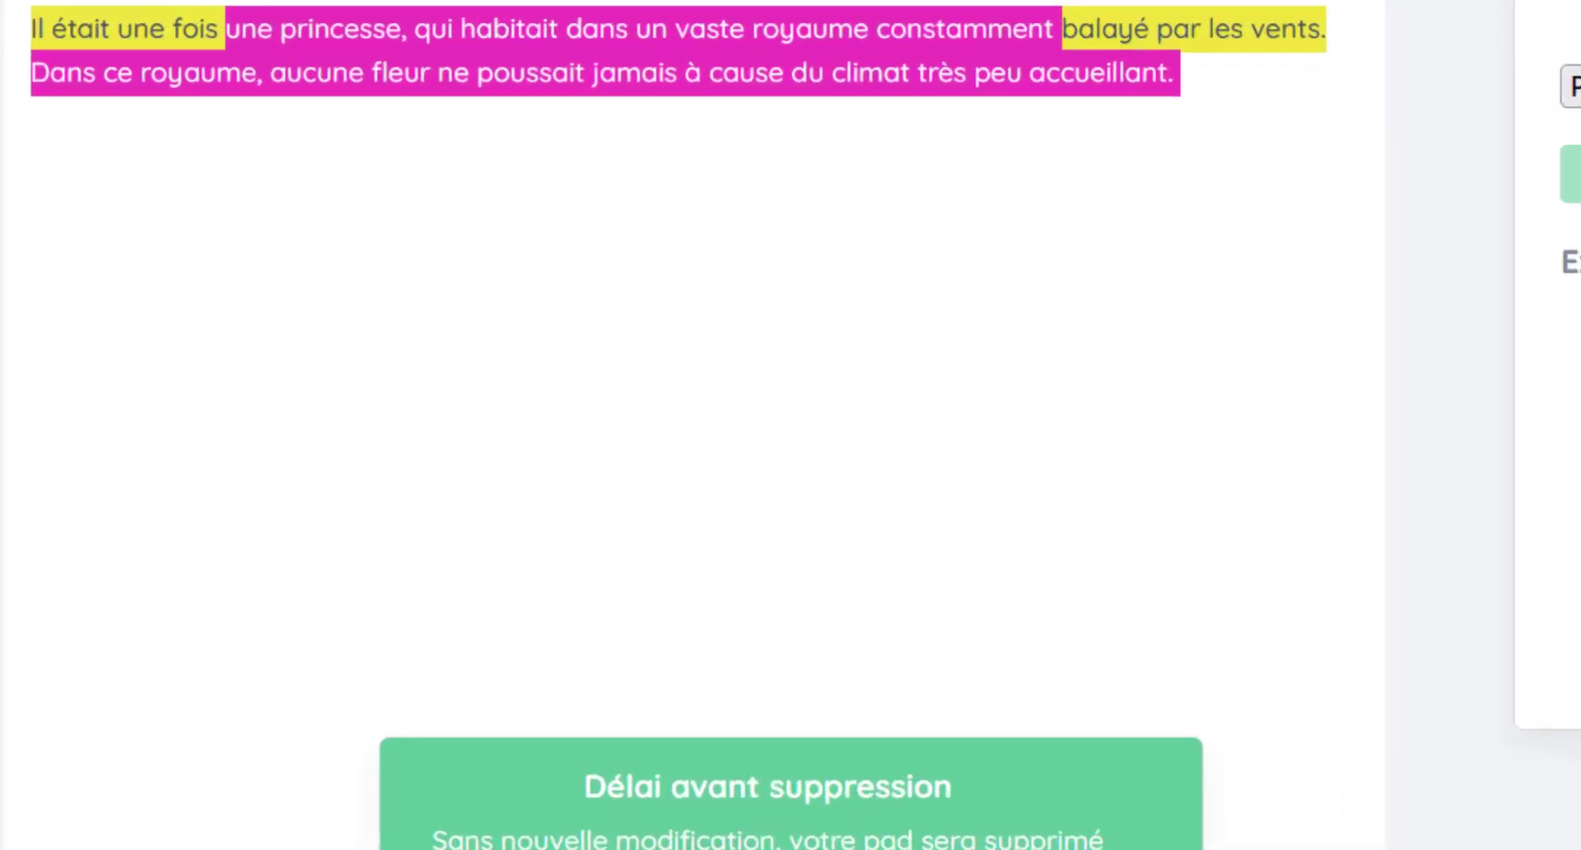
{"action": "left_click", "coordinate": [396, 152]}
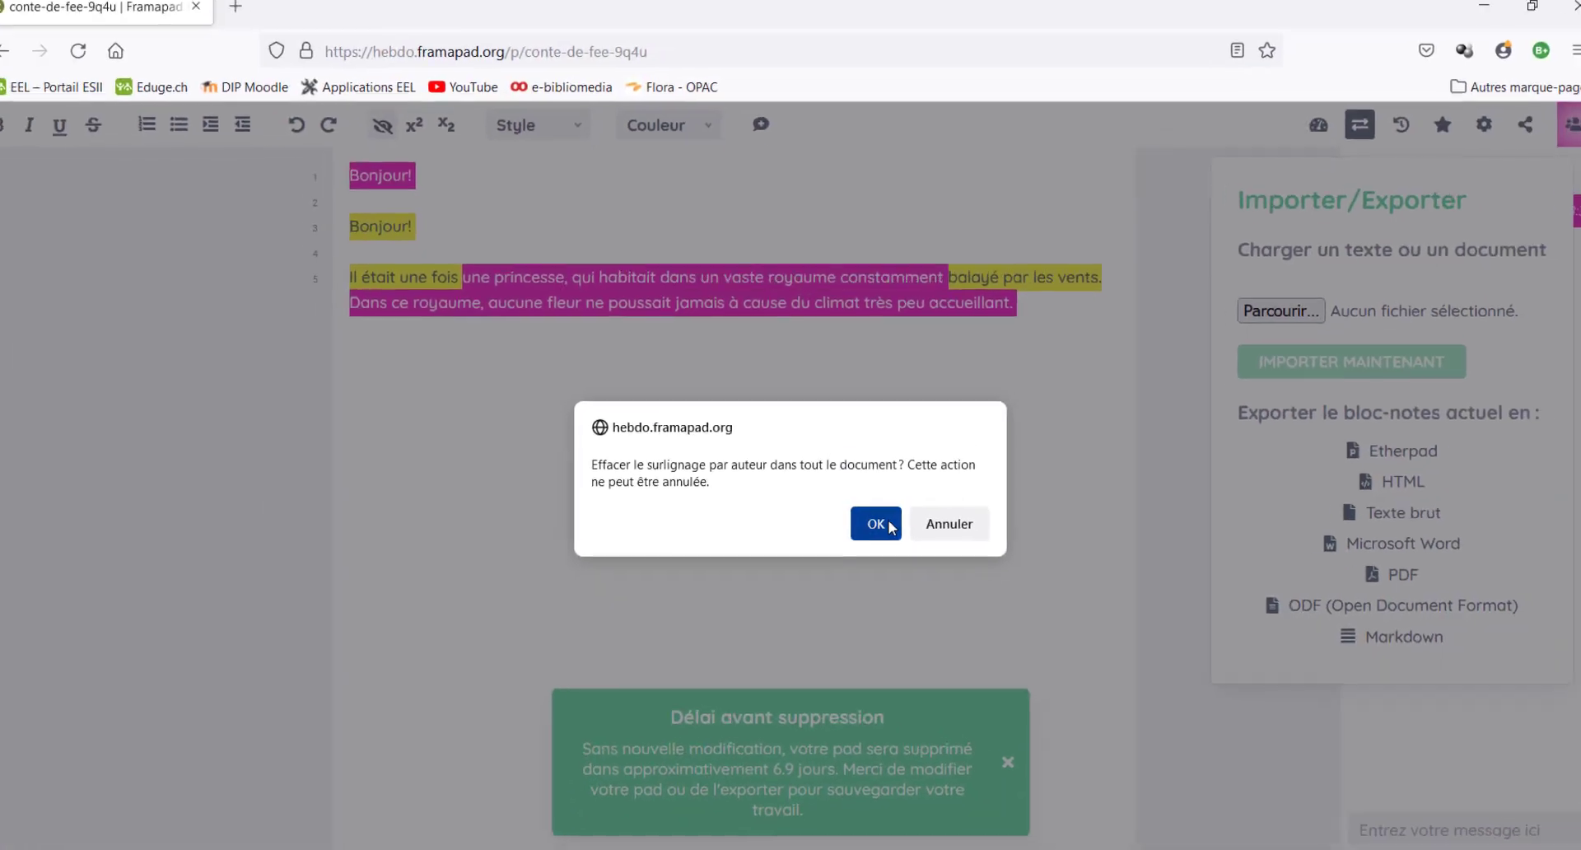
{"action": "left_click", "coordinate": [943, 446]}
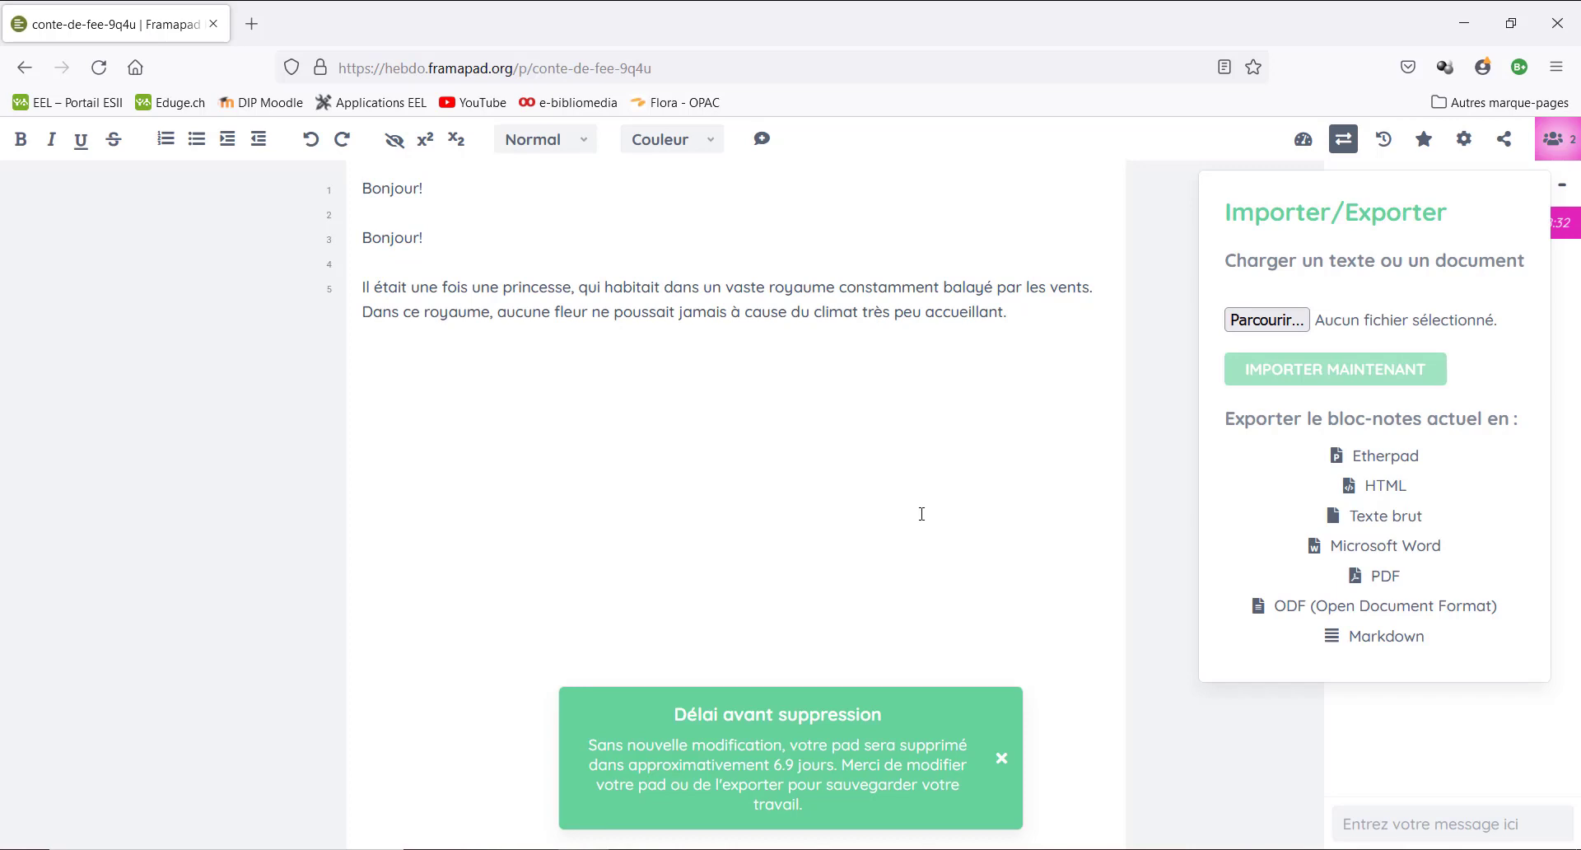
{"action": "left_click", "coordinate": [1036, 519]}
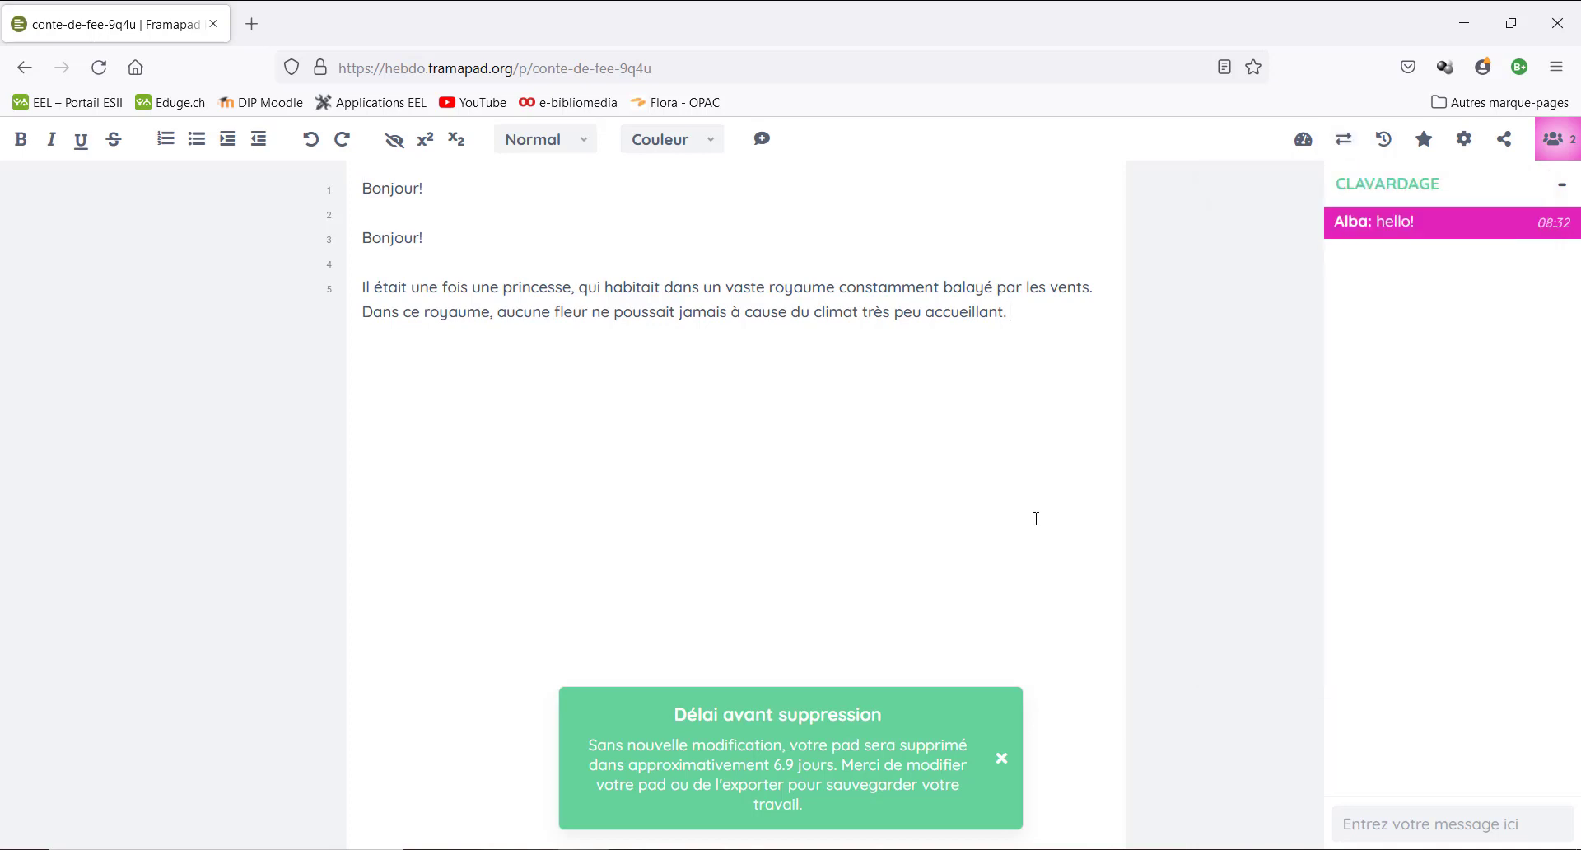